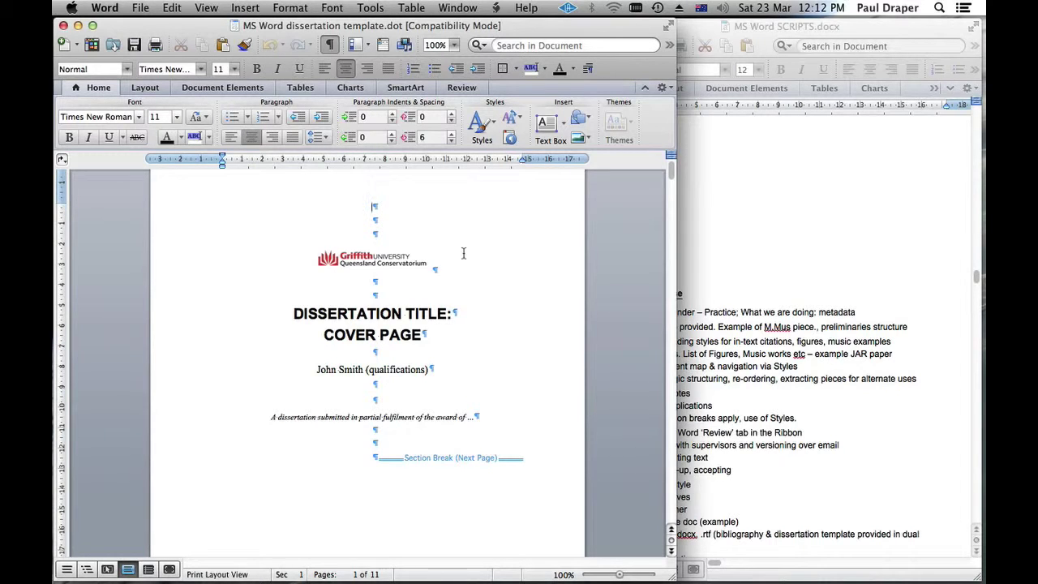
# Look through the dissertation template from the cover page to Chapter 1 and browse its available paragraph styles.
pyautogui.scroll(-10, 464, 253)
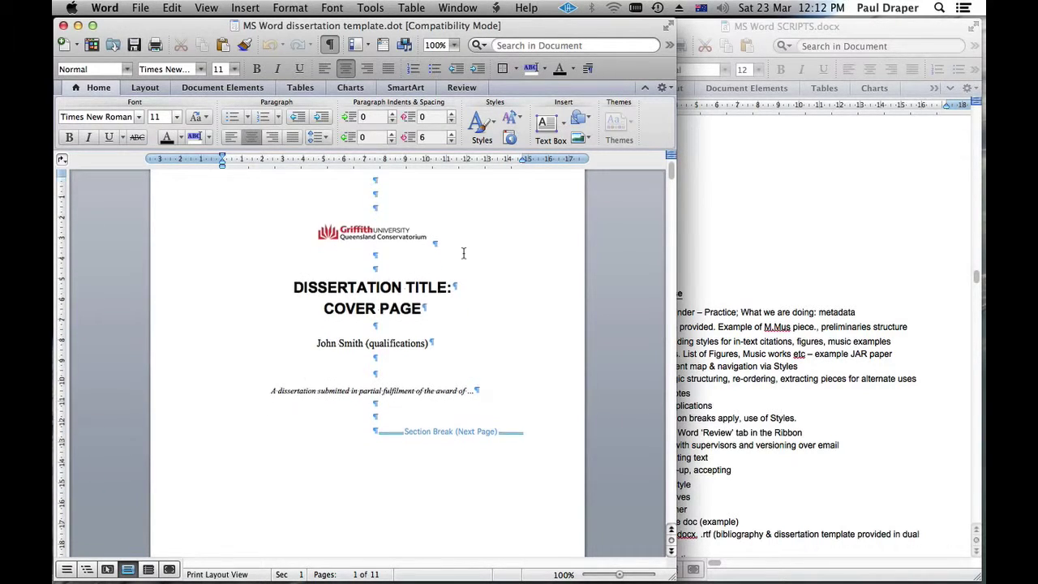
pyautogui.scroll(-20, 463, 253)
pyautogui.scroll(-20, 464, 253)
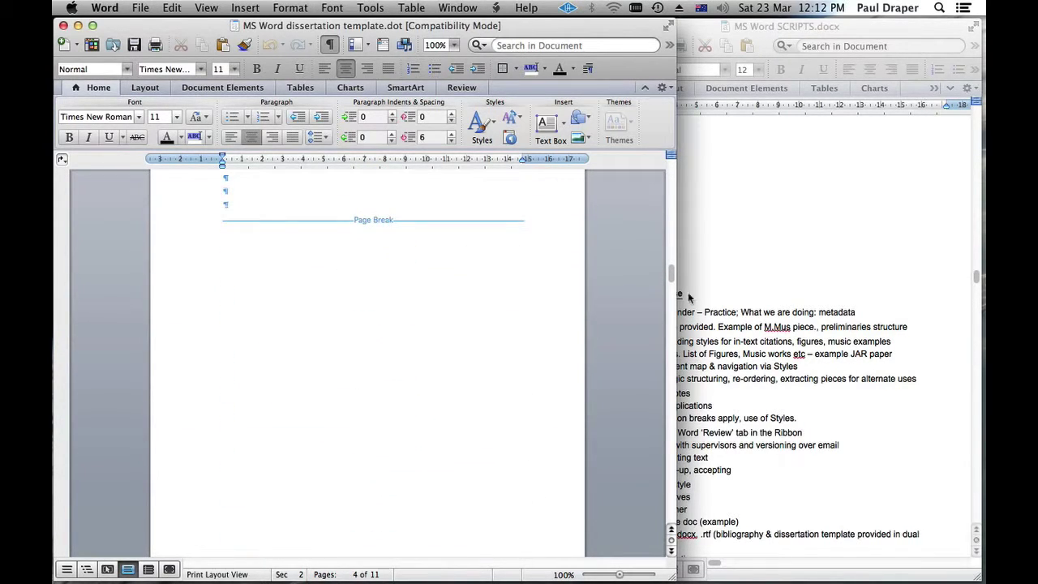
pyautogui.moveTo(671, 276); pyautogui.dragTo(662, 392)
pyautogui.click(127, 69)
pyautogui.scroll(2, 158, 311)
pyautogui.scroll(-3, 158, 311)
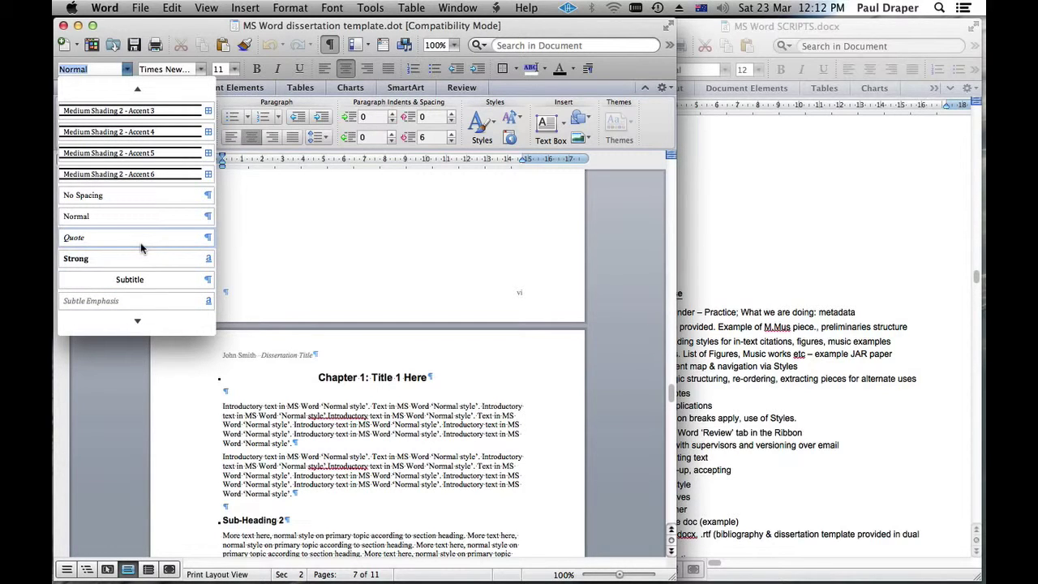
pyautogui.click(388, 410)
pyautogui.press('super+Home')
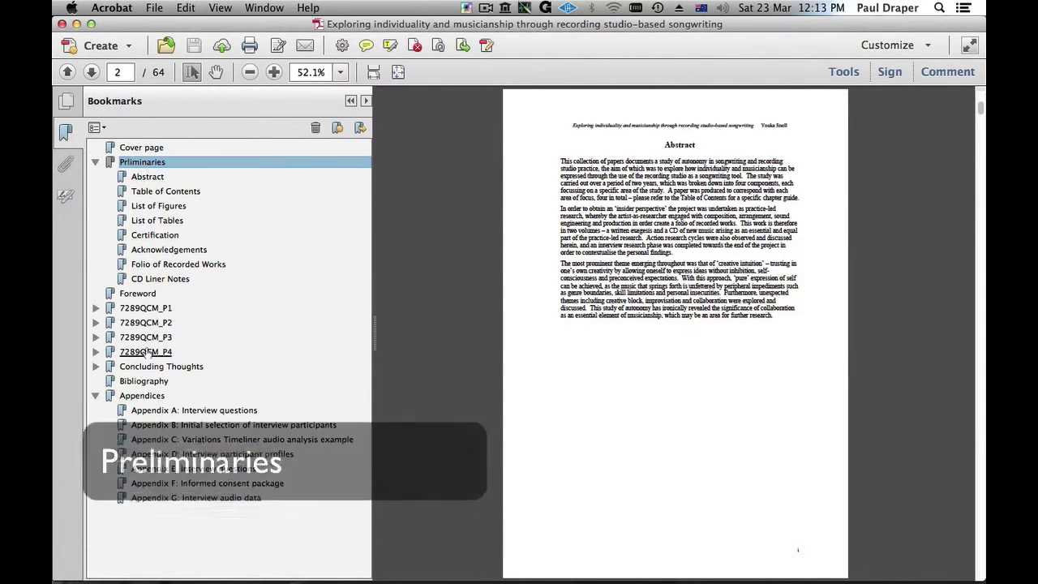
# In Acrobat, view the example thesis's preliminary sections: Abstract, Table of Contents, List of Figures, List of Tables, Certification and Acknowledgements.
pyautogui.click(136, 179)
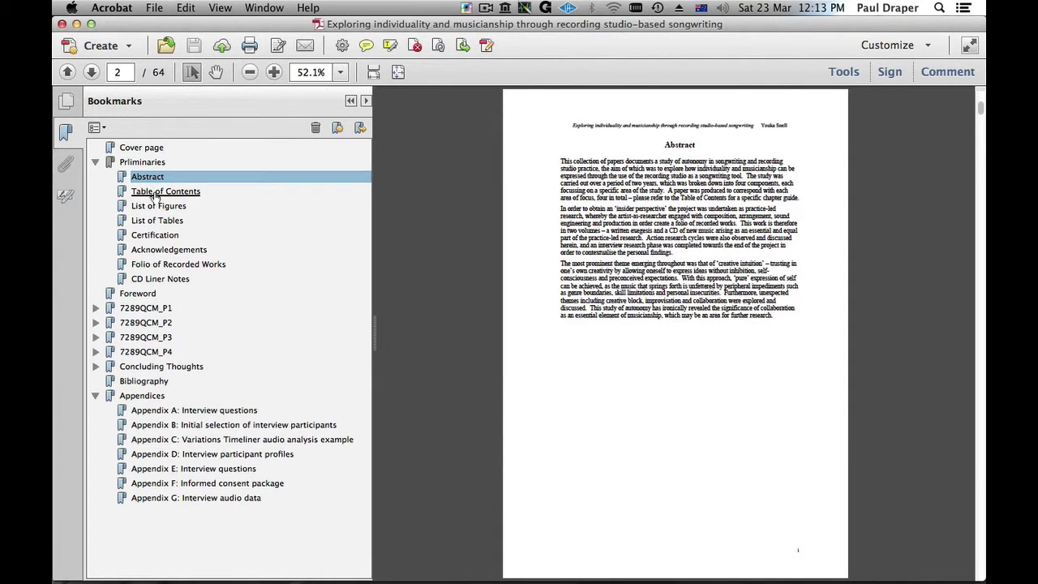
pyautogui.click(153, 193)
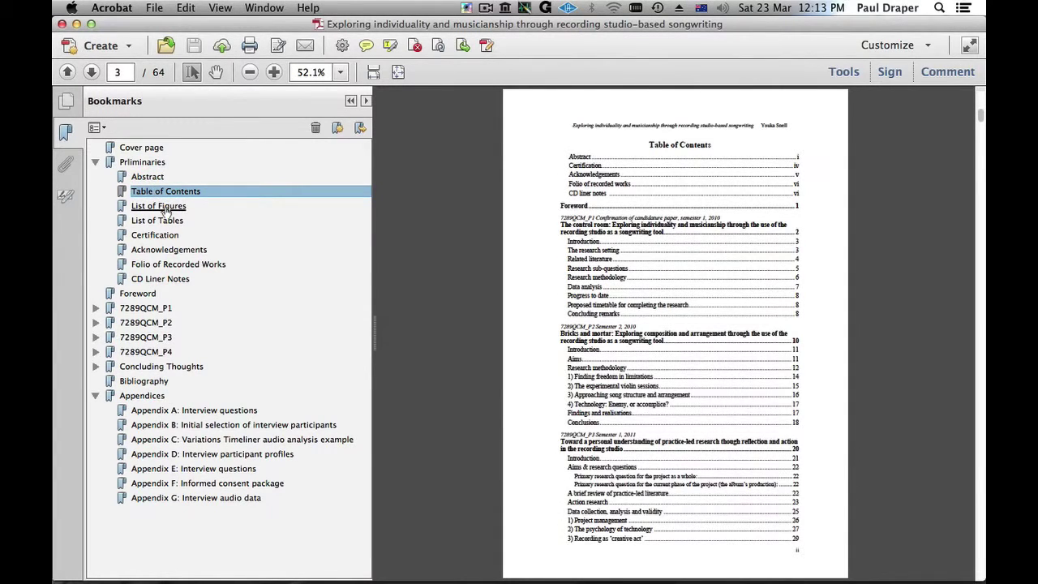
pyautogui.click(166, 209)
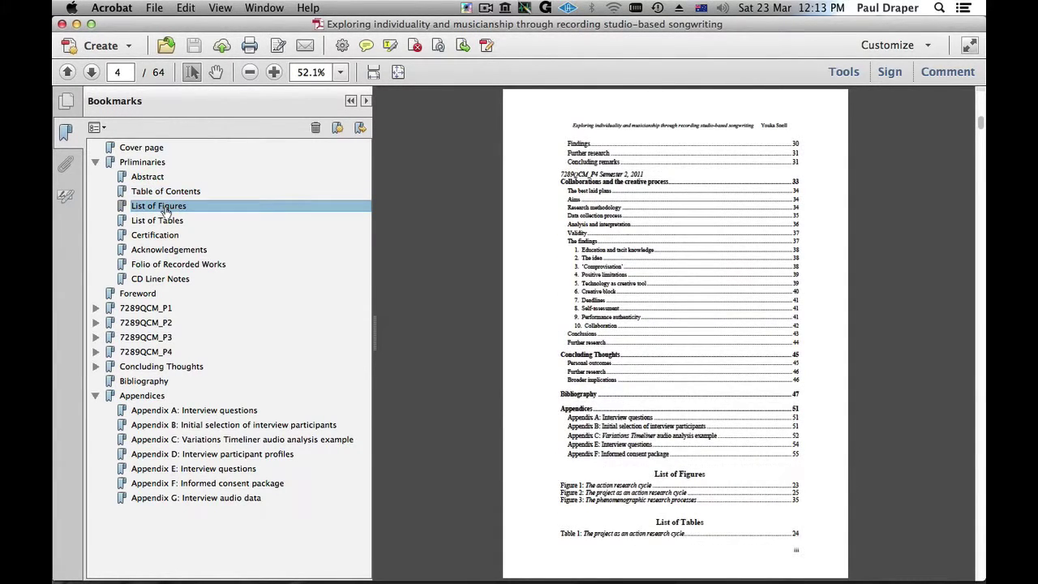
pyautogui.click(167, 223)
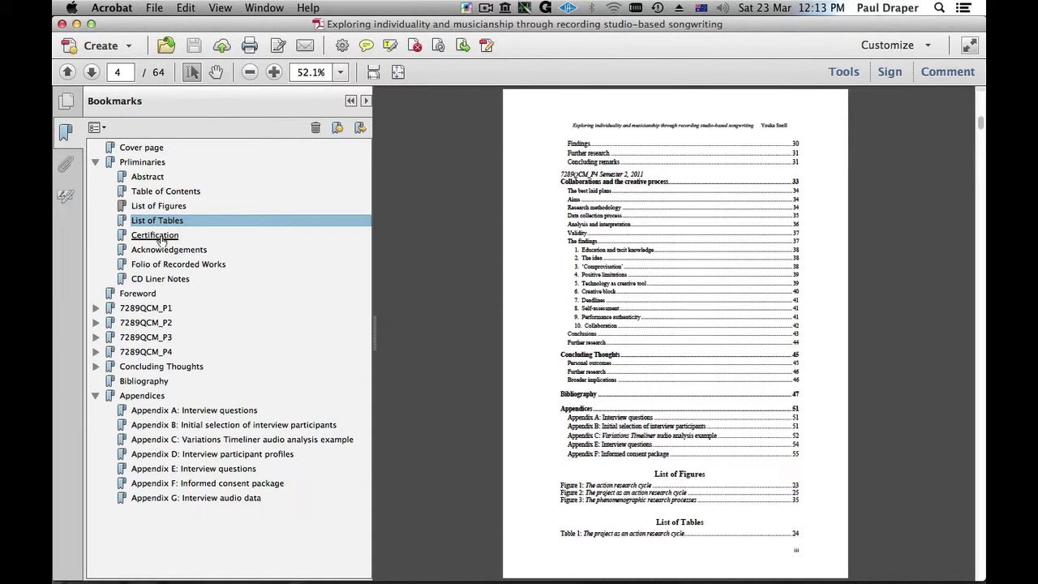
pyautogui.click(163, 237)
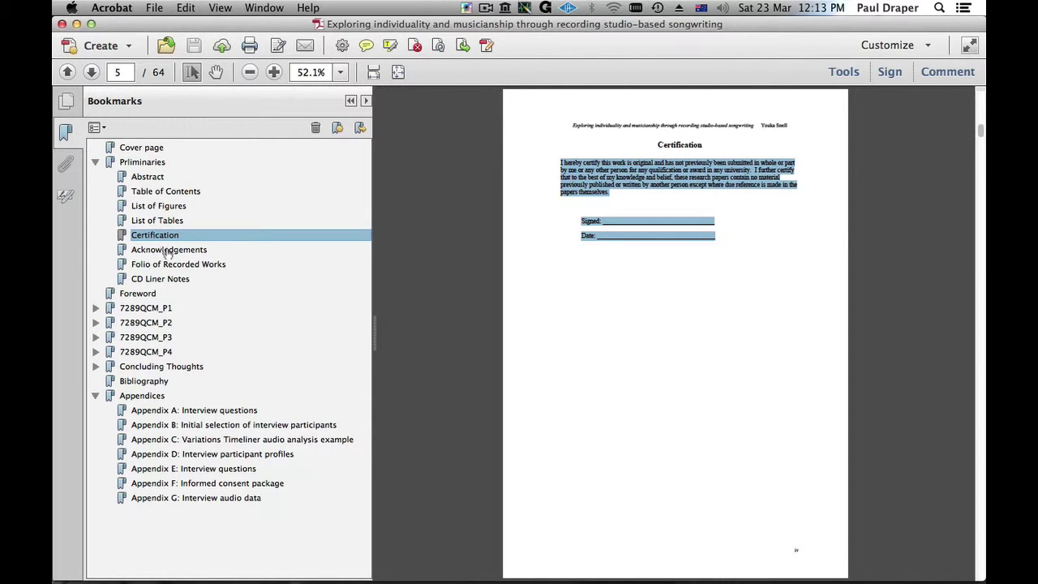
pyautogui.click(167, 253)
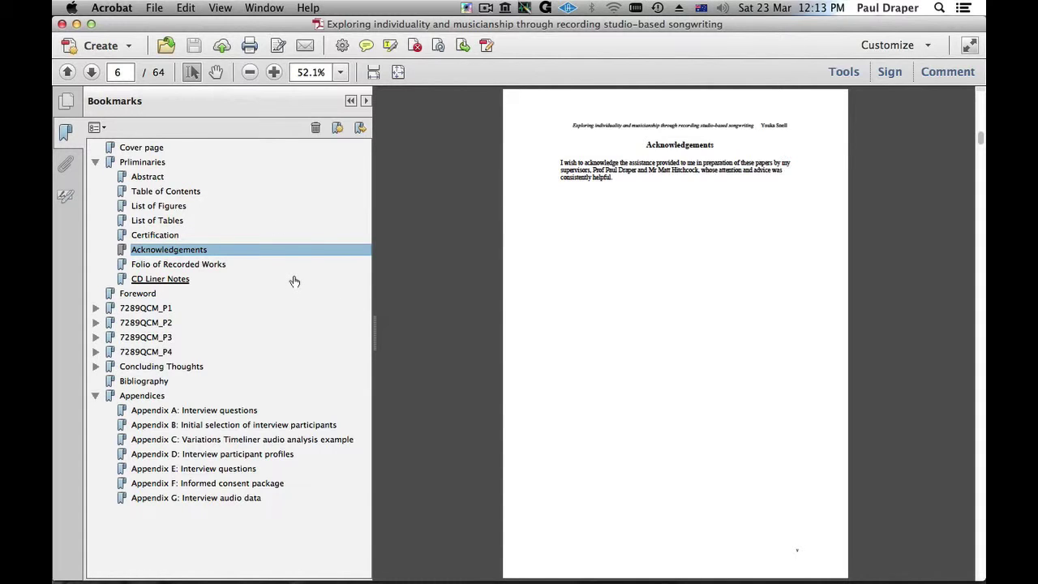
# View the example thesis's Appendices section, going through Appendix A to Appendix G in order.
pyautogui.click(142, 396)
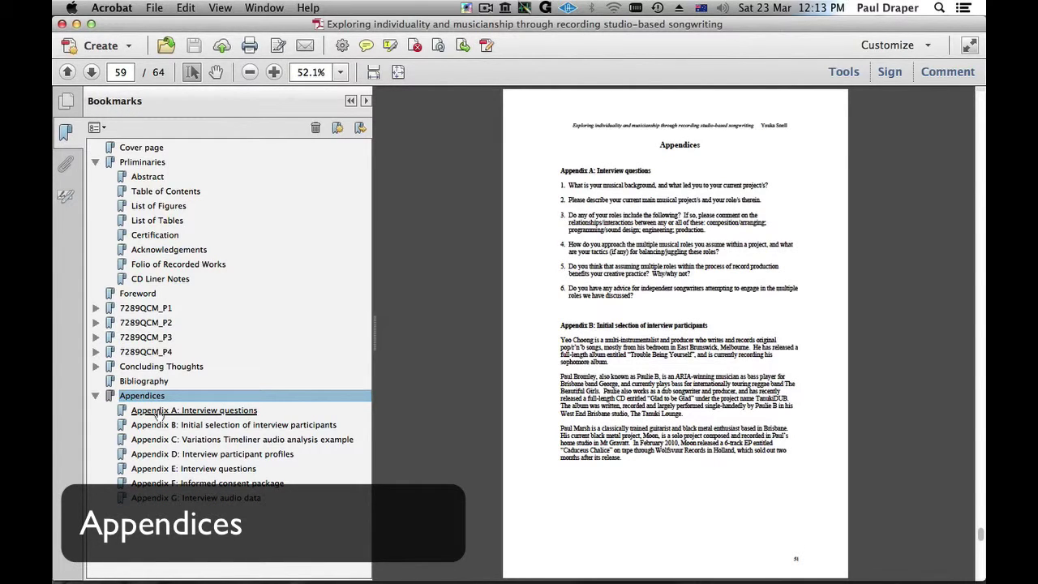
pyautogui.click(158, 412)
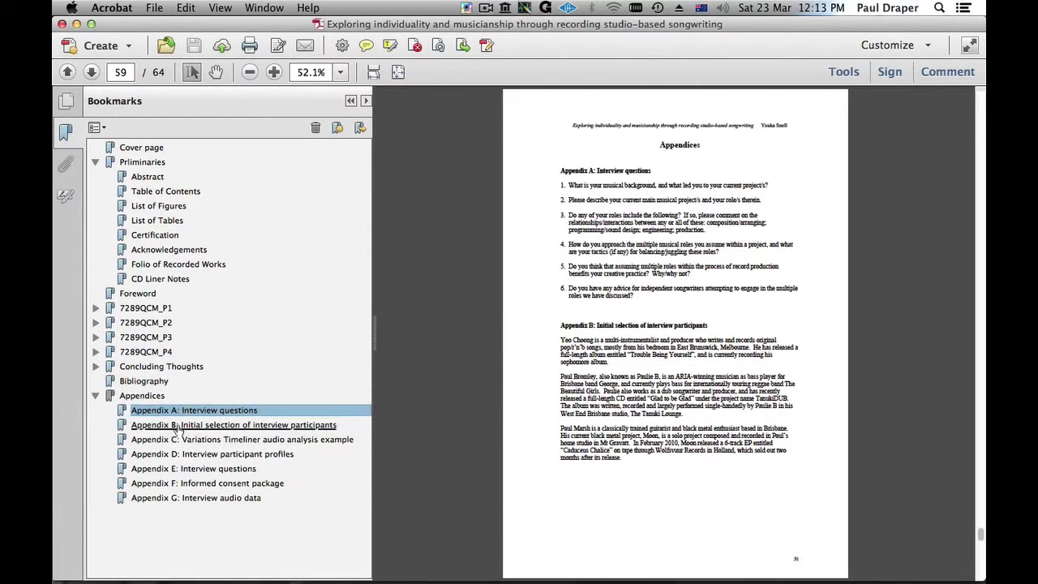
pyautogui.click(184, 427)
pyautogui.click(196, 442)
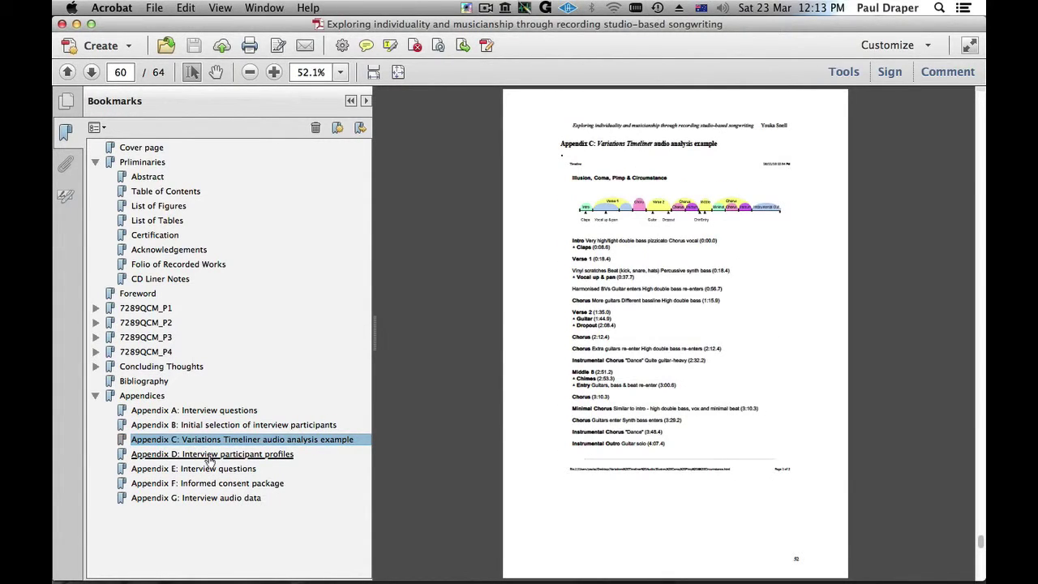
pyautogui.click(210, 457)
pyautogui.click(217, 471)
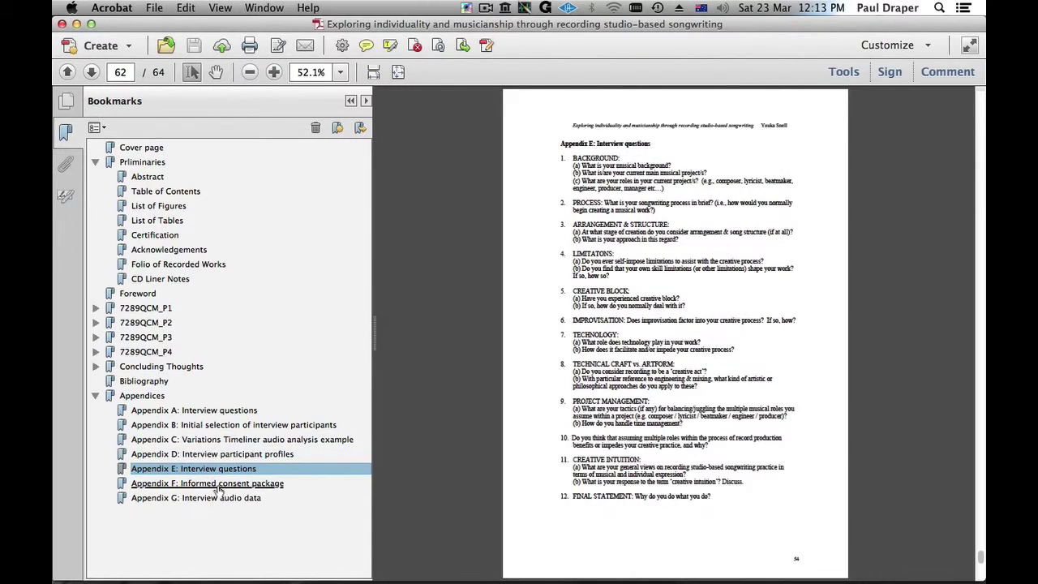
pyautogui.click(219, 485)
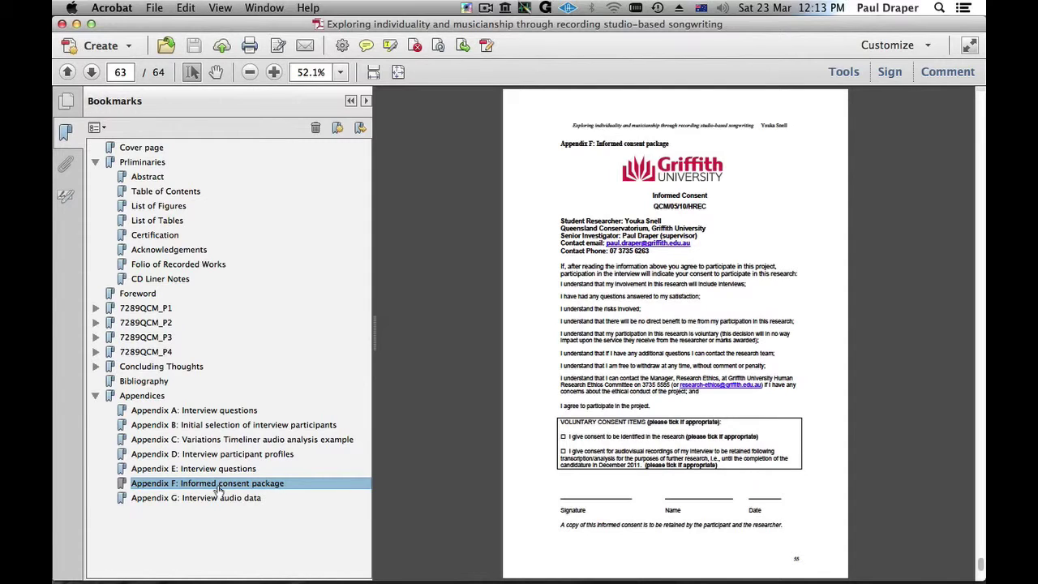
pyautogui.click(213, 498)
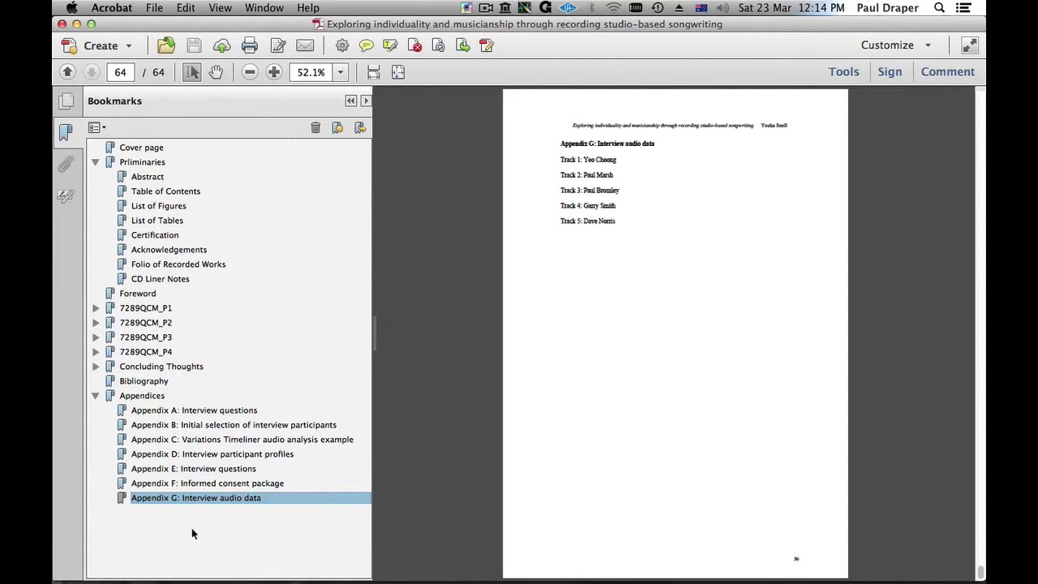
# Switch to the dissertation template in Word, go to the Certification page and hide the non-printing formatting marks.
pyautogui.press('super+Tab')
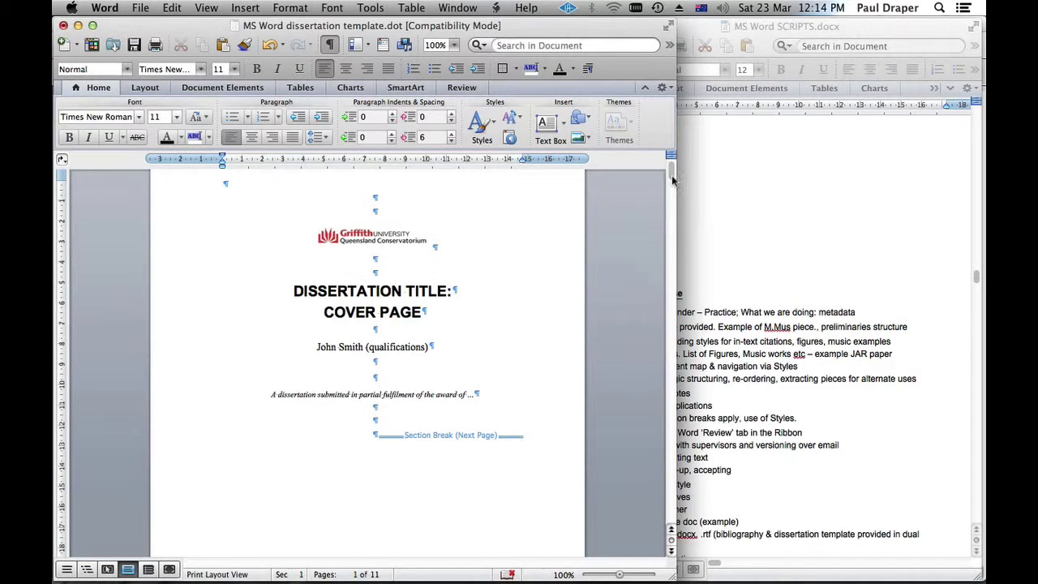
pyautogui.moveTo(672, 173); pyautogui.dragTo(654, 327)
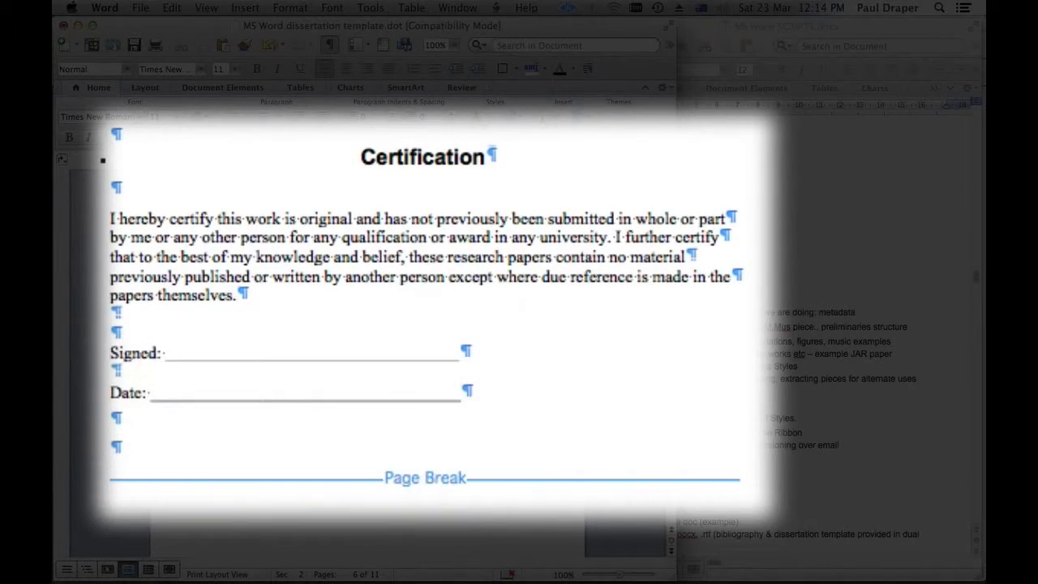
pyautogui.press('super+8')
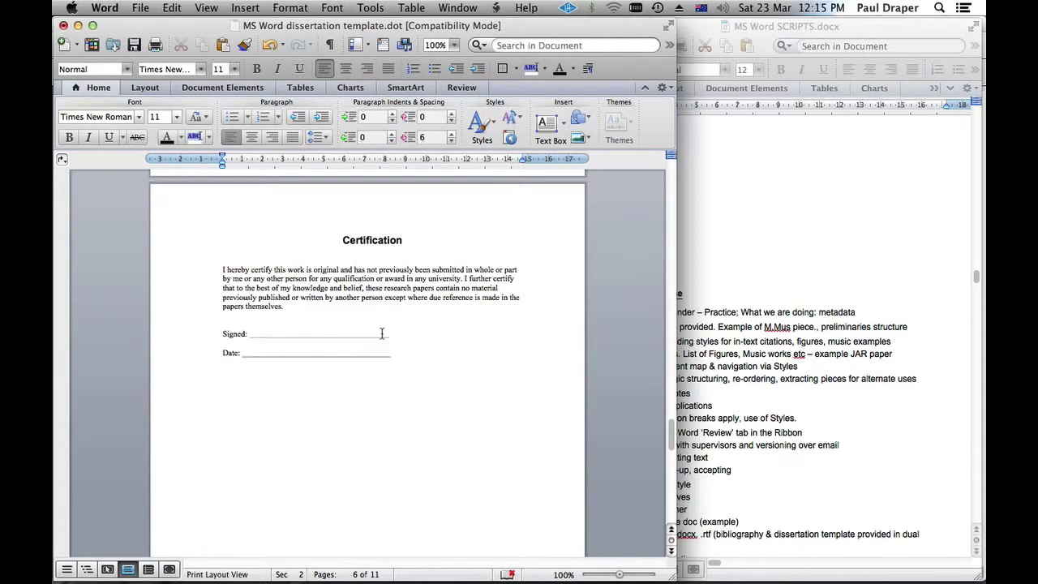
# Minimise the template and go to the empty line under the Table of Figures heading in the JAR dissertation example document.
pyautogui.click(75, 26)
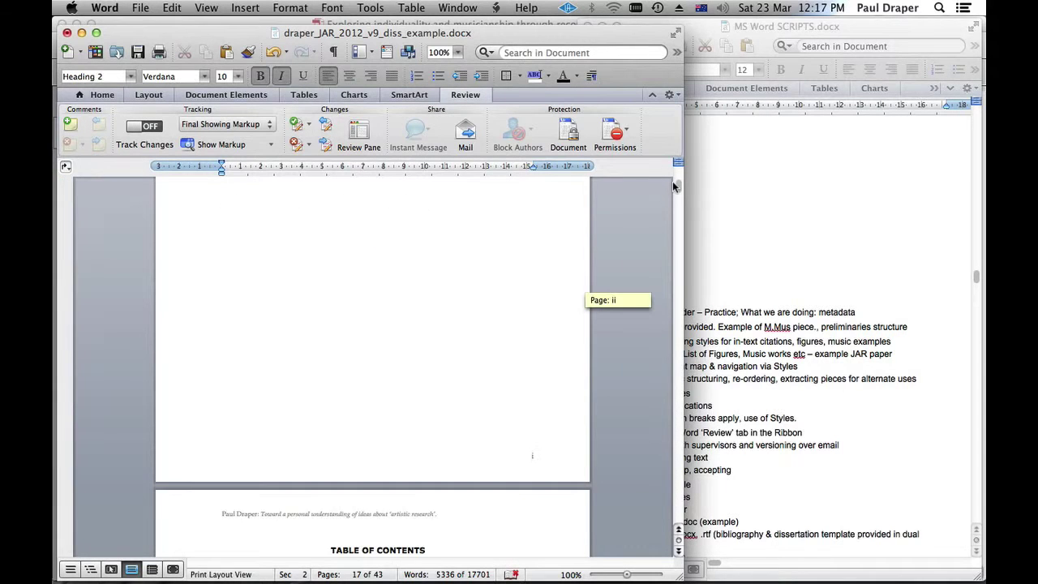
pyautogui.moveTo(672, 181); pyautogui.dragTo(665, 191)
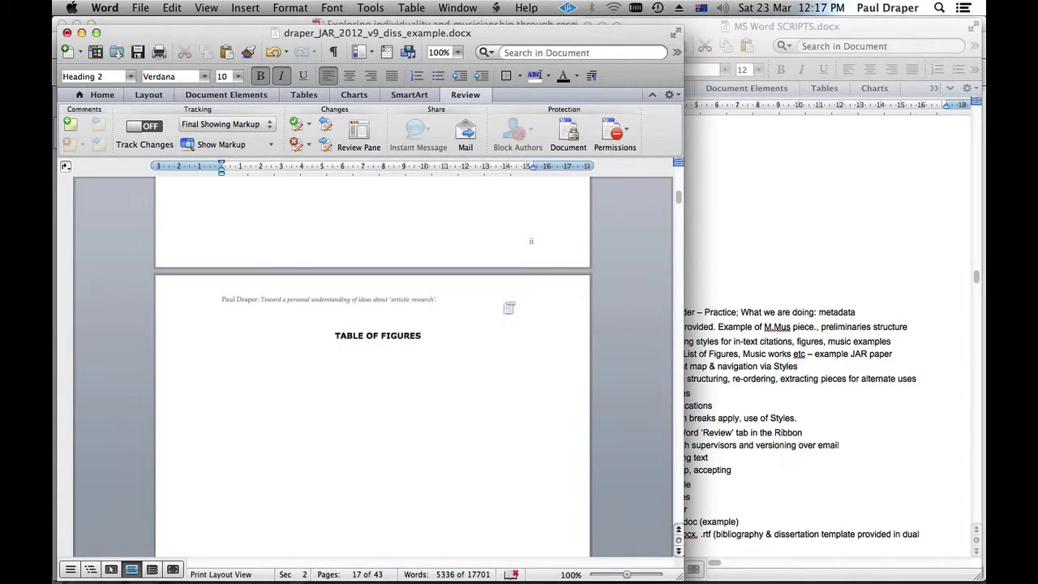
pyautogui.click(226, 366)
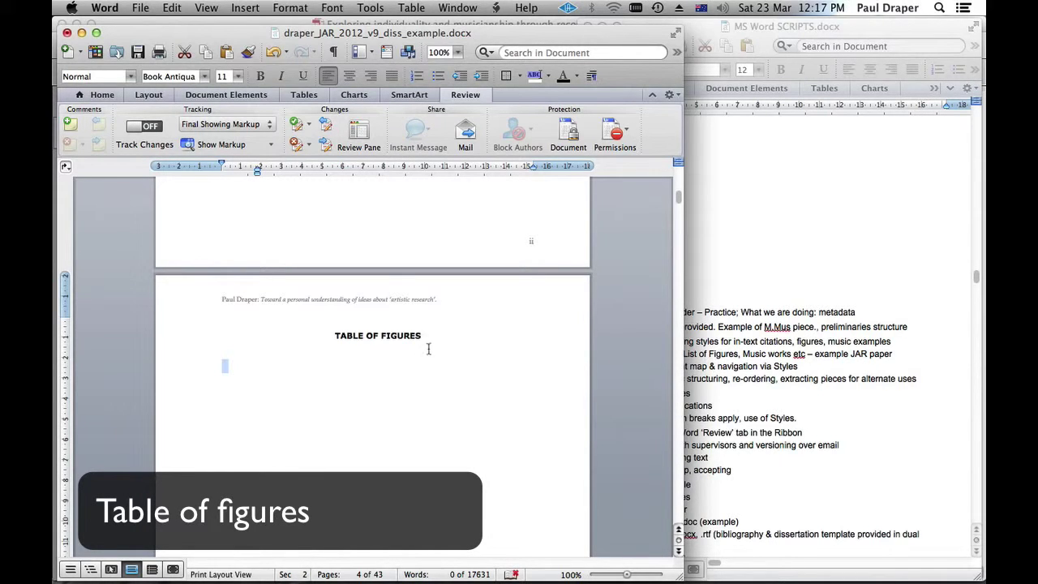
pyautogui.click(231, 357)
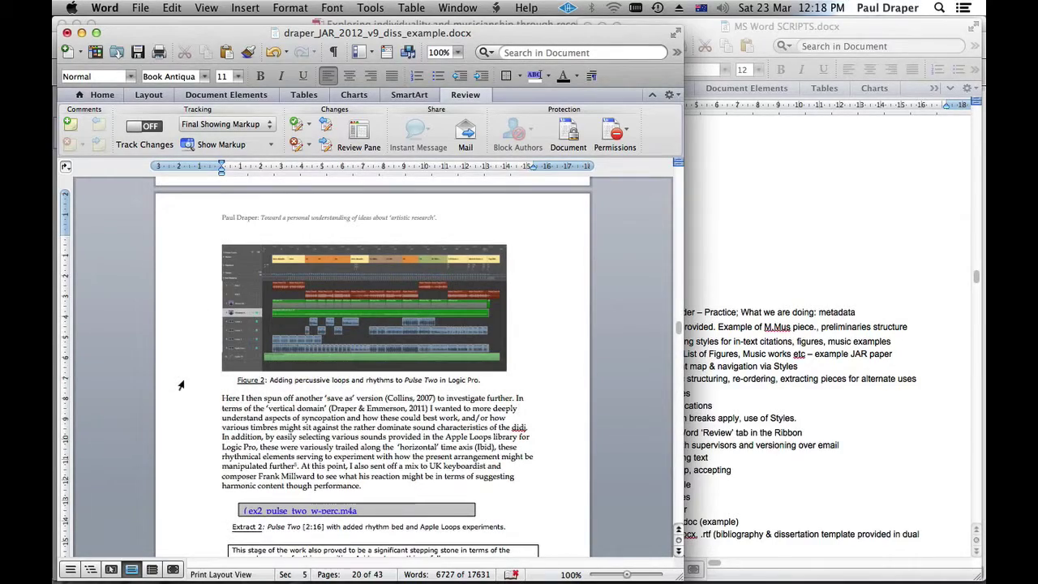
# Select the Figure 2 caption below the Logic Pro image and check its Figures style among the available styles.
pyautogui.click(180, 383)
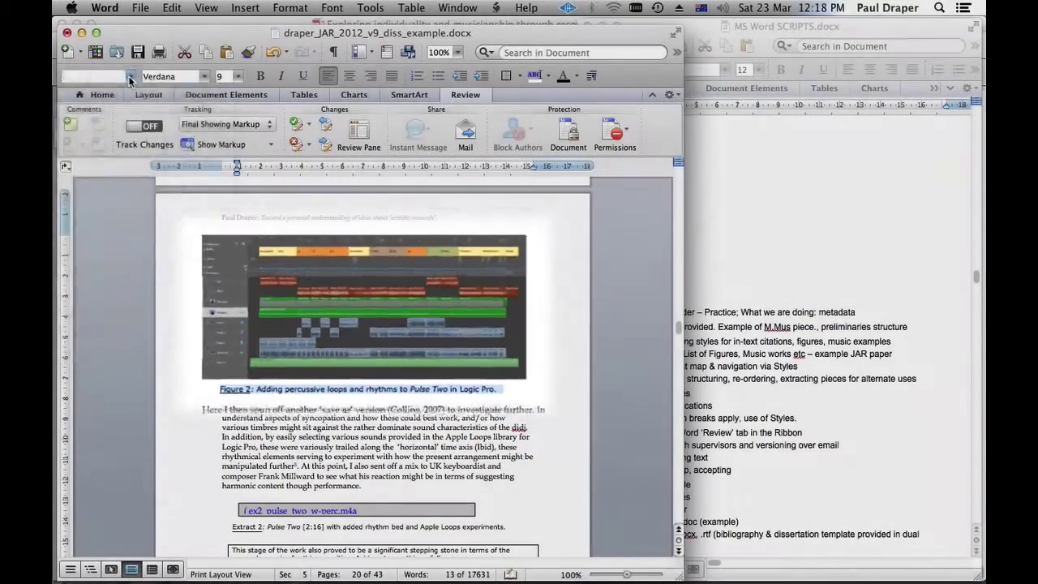
pyautogui.click(128, 75)
pyautogui.scroll(-8, 113, 292)
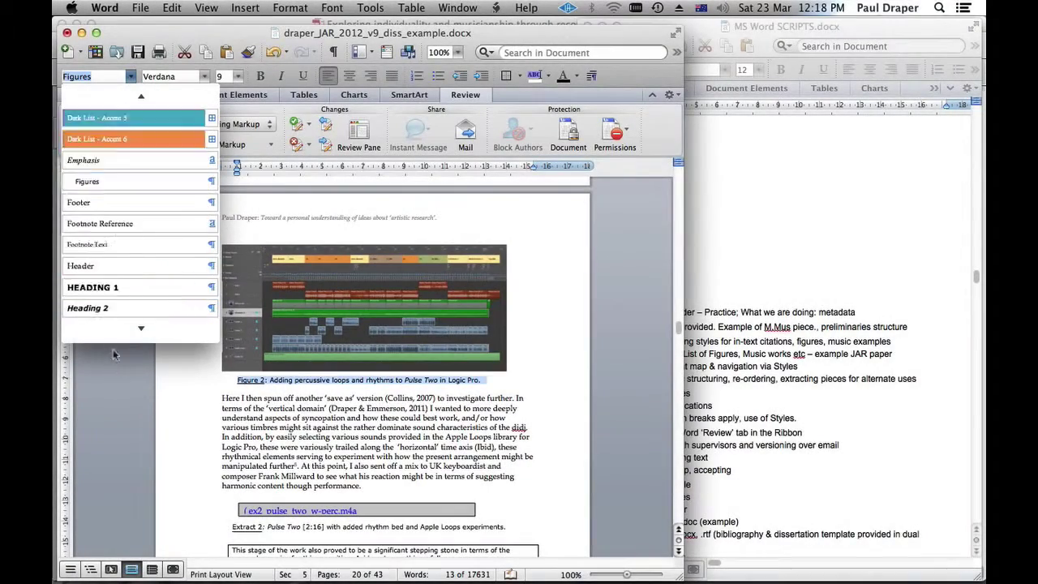
pyautogui.scroll(5, 112, 301)
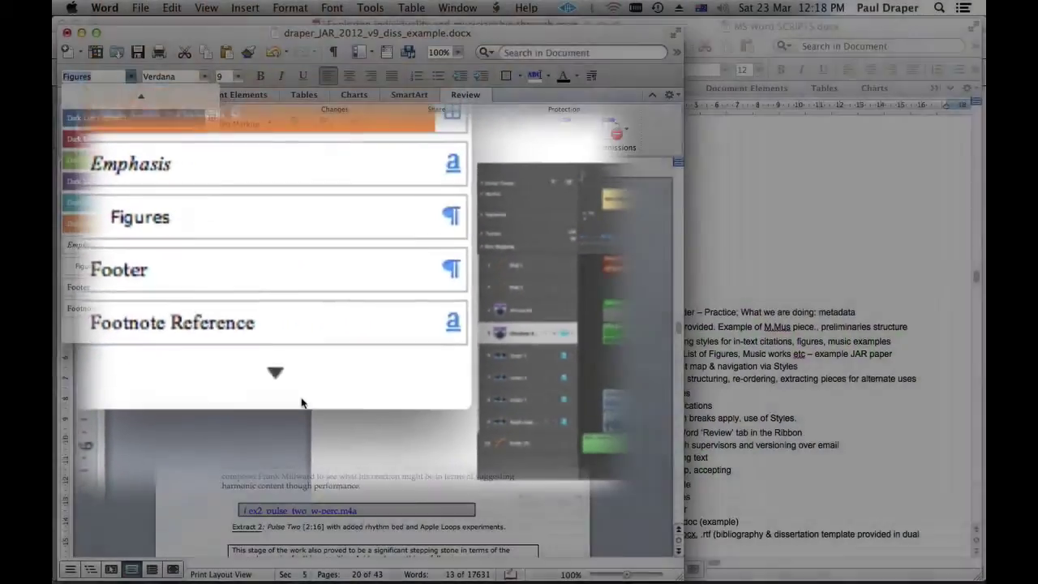
pyautogui.click(89, 310)
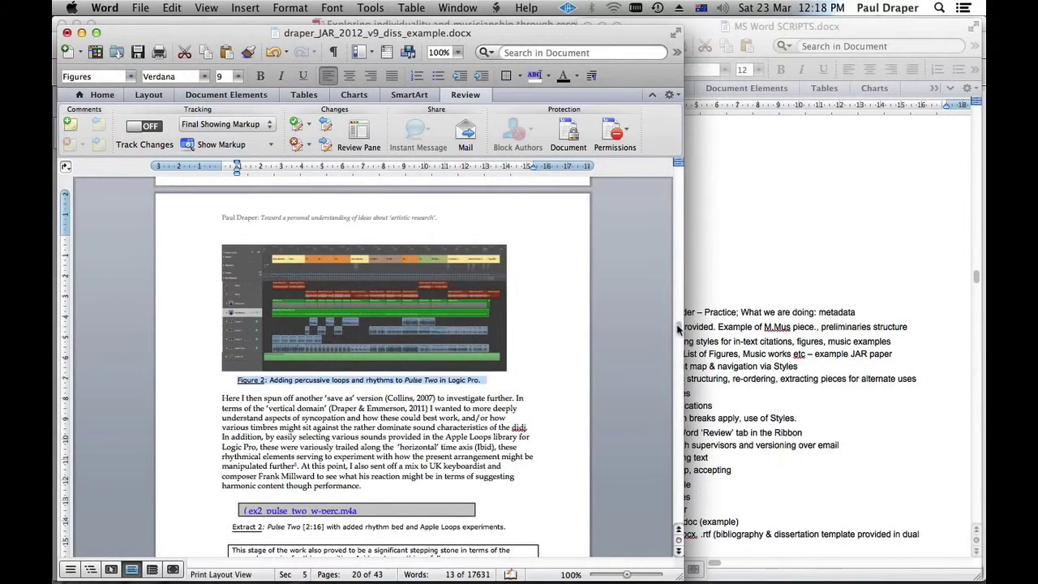
# Insert a table of figures under the Table of Figures heading, building it from the Figures style.
pyautogui.moveTo(679, 330); pyautogui.dragTo(678, 201)
pyautogui.click(245, 362)
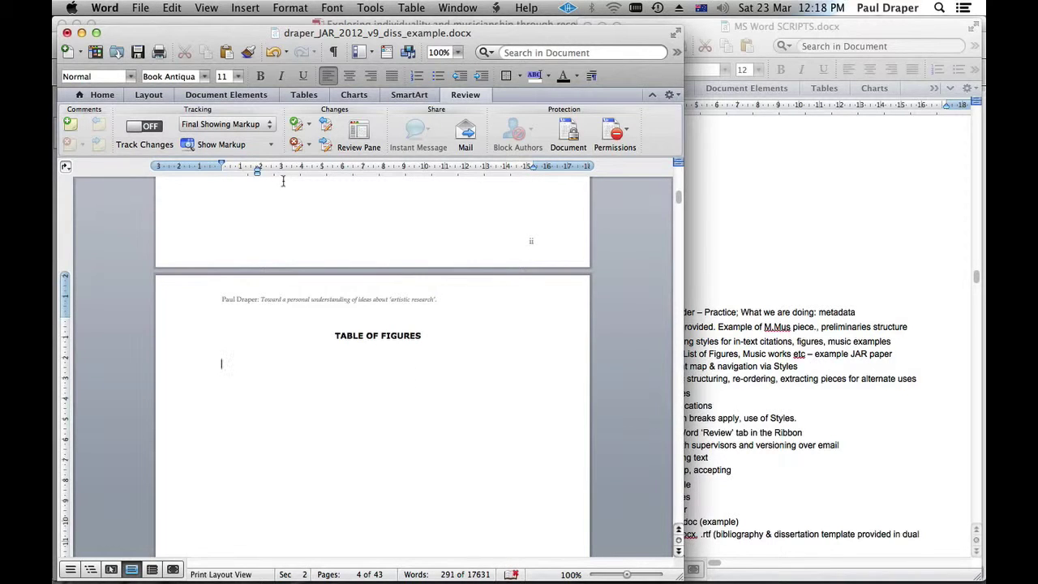
pyautogui.click(245, 8)
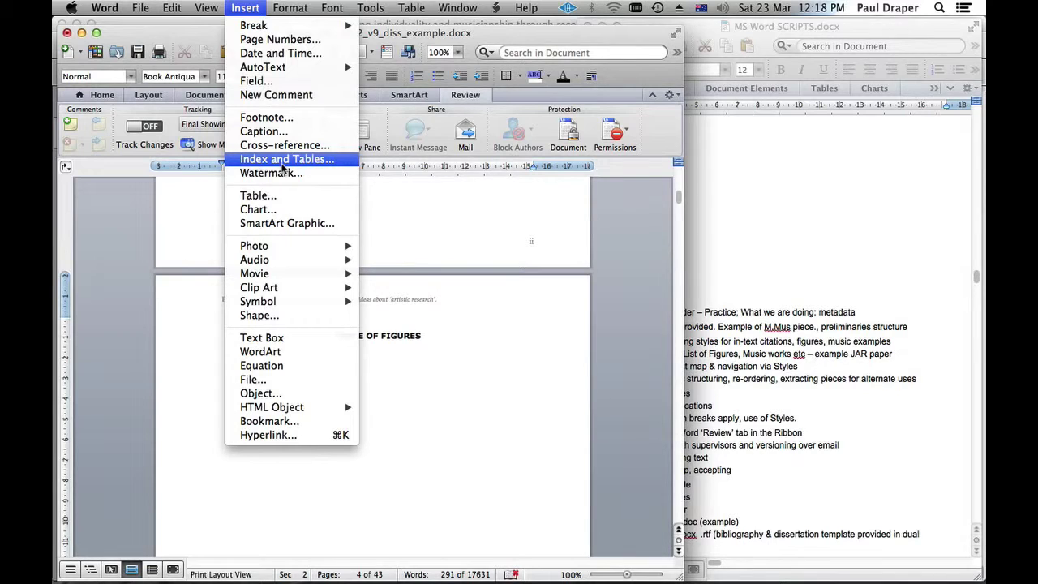
pyautogui.click(283, 161)
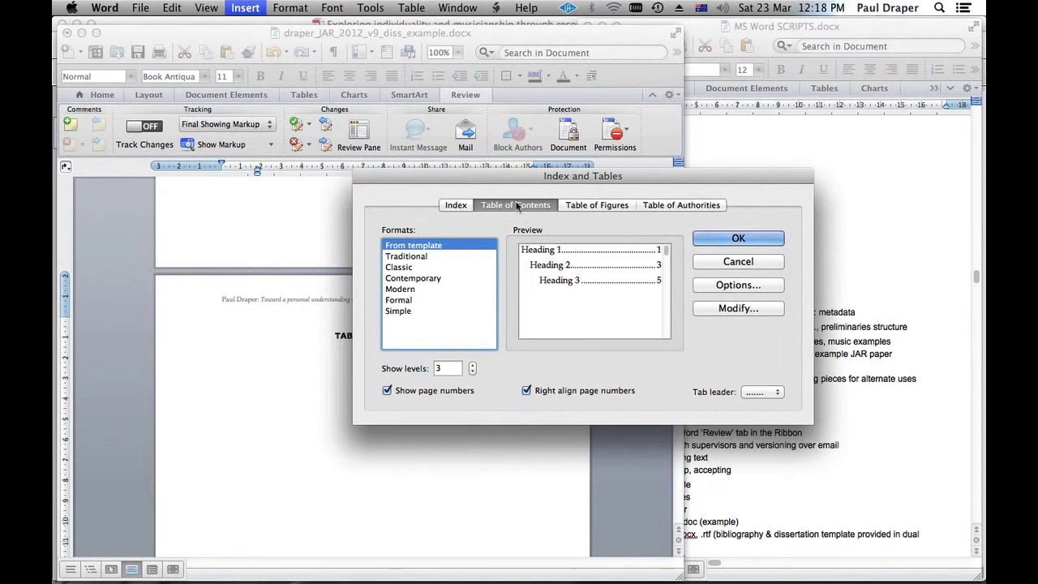
pyautogui.click(599, 206)
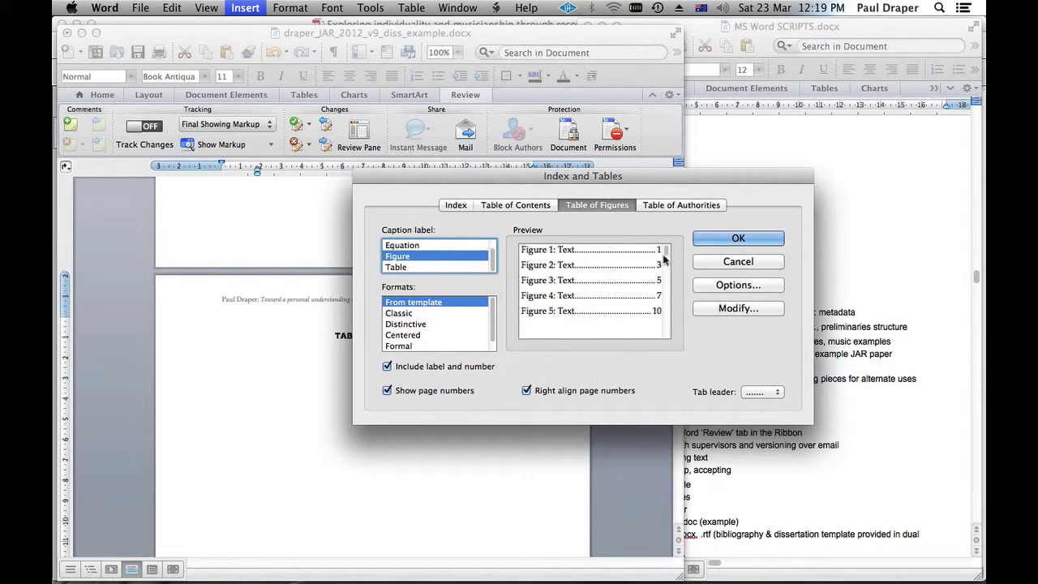
pyautogui.click(737, 286)
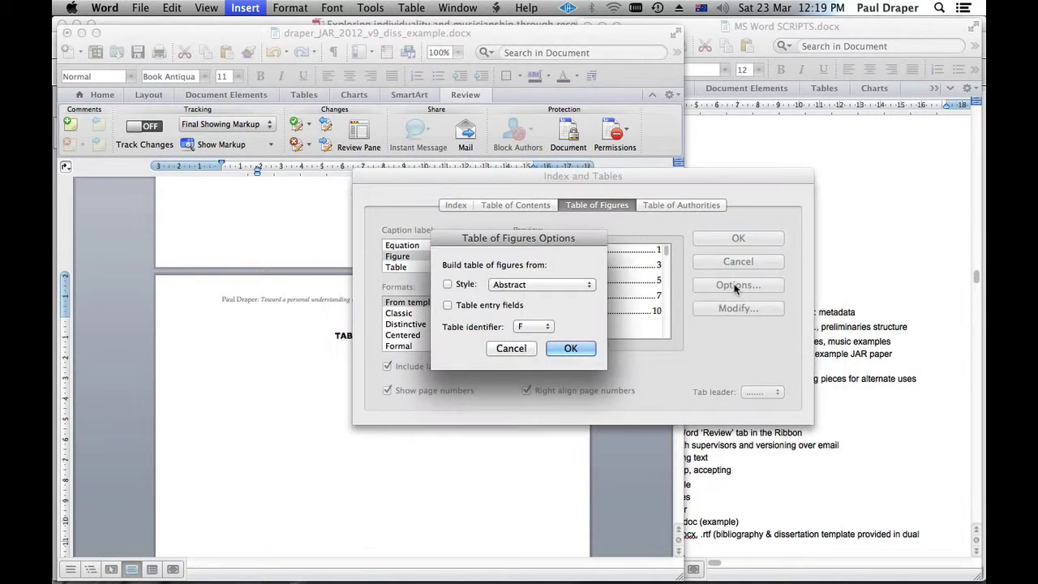
pyautogui.click(532, 285)
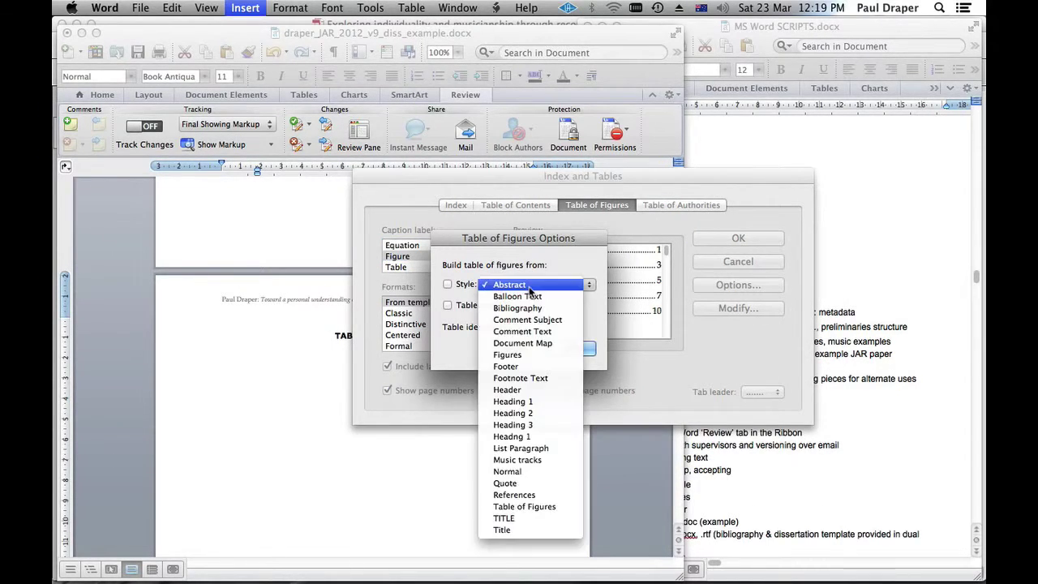
pyautogui.click(508, 355)
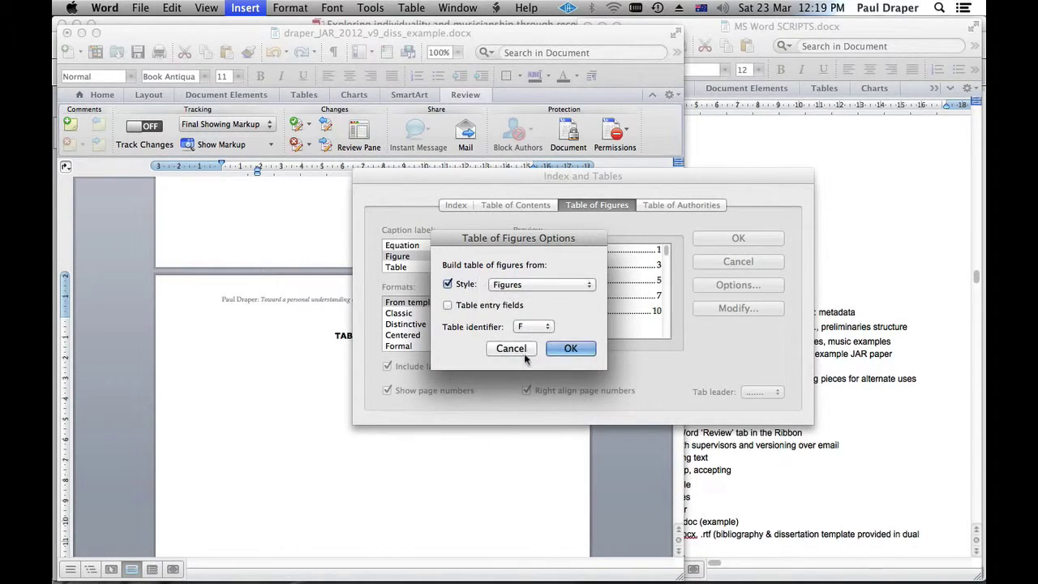
pyautogui.click(572, 349)
pyautogui.click(737, 237)
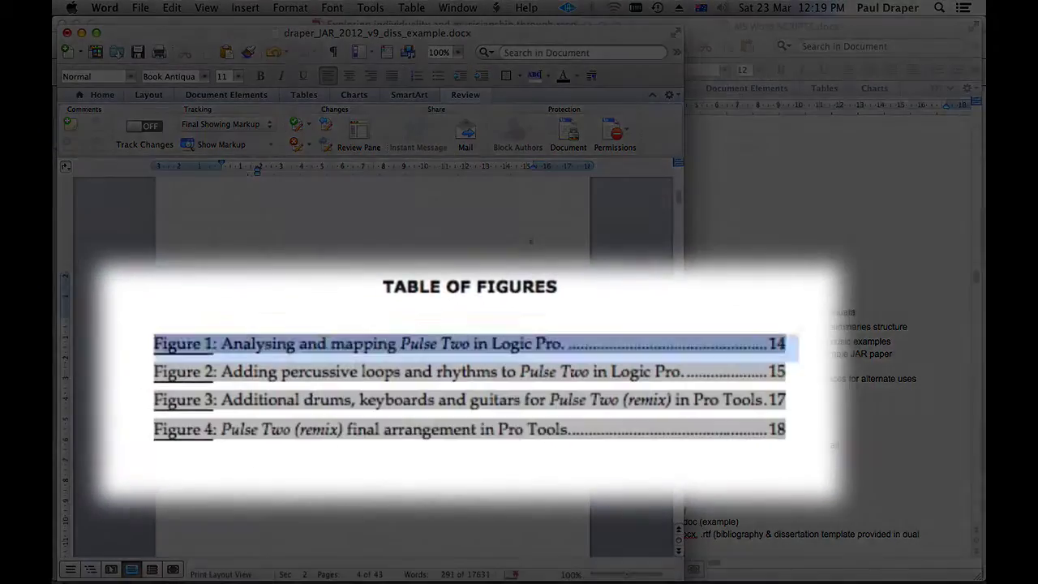
# Highlight the entries of the new table of figures and follow the Figure 3 entry's page link to its caption.
pyautogui.moveTo(121, 344); pyautogui.dragTo(111, 447)
pyautogui.press('Right')
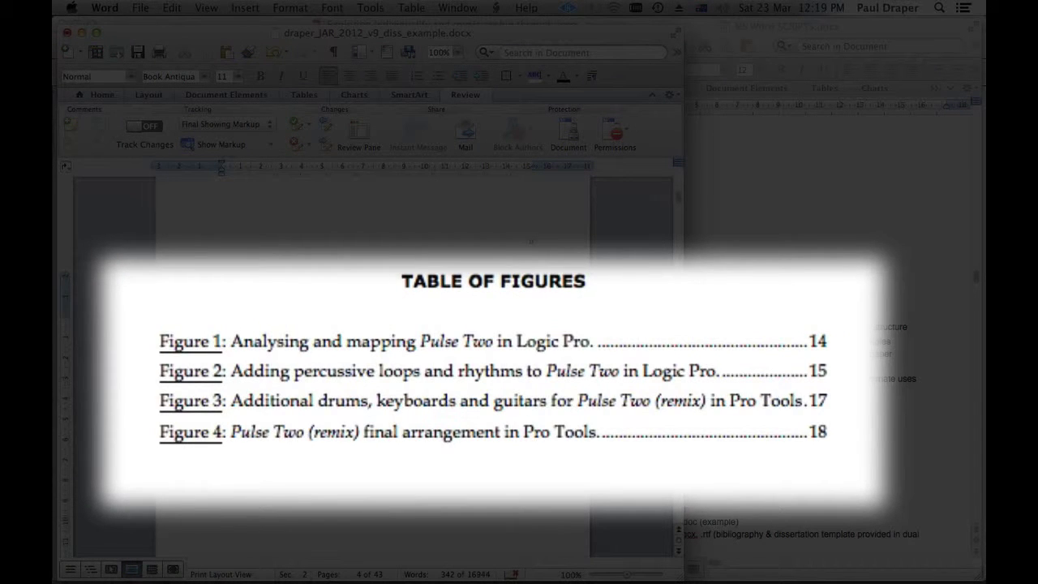
pyautogui.moveTo(98, 341); pyautogui.dragTo(106, 447)
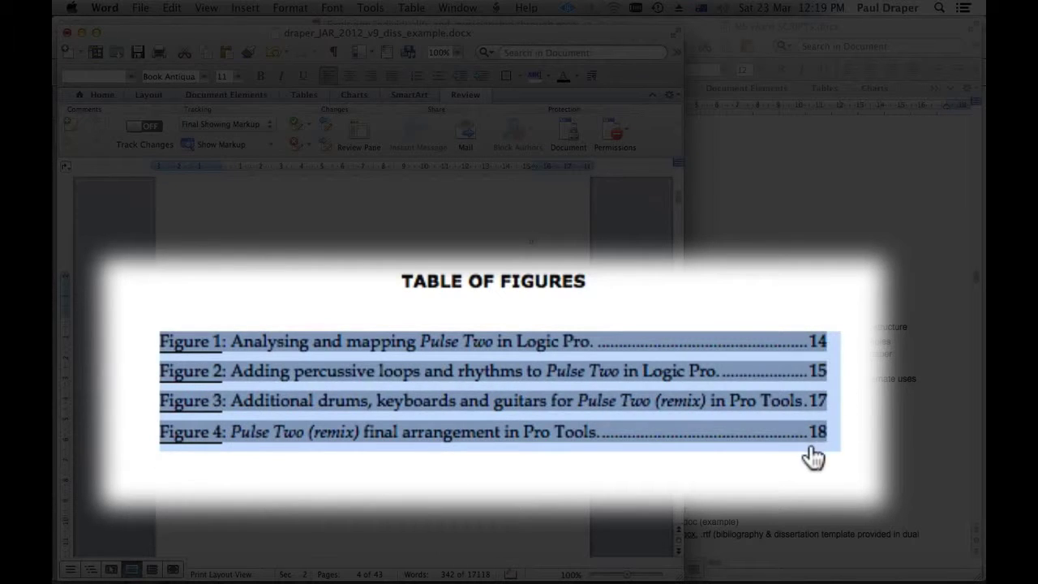
pyautogui.click(626, 470)
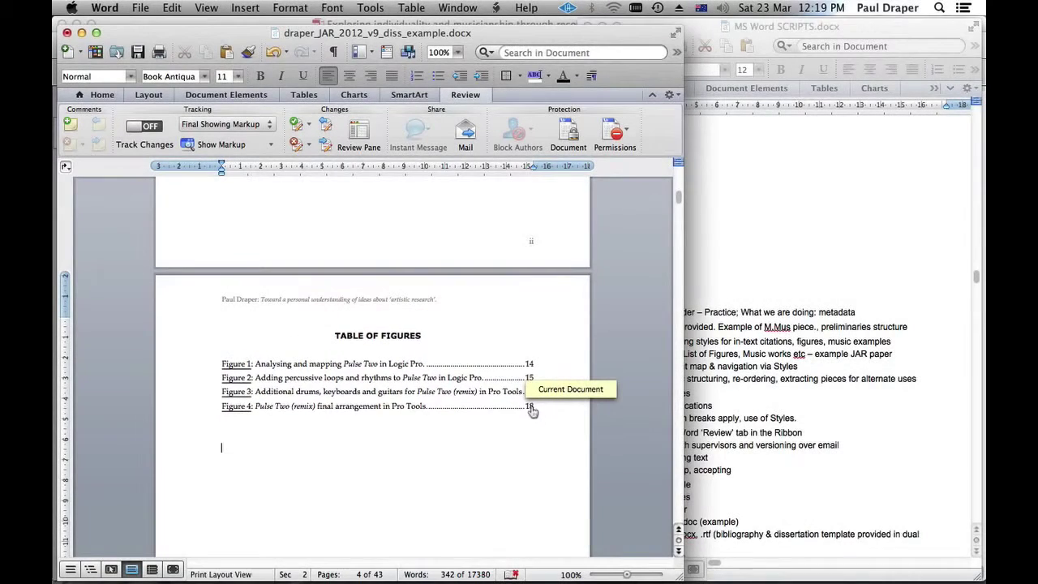
pyautogui.click(529, 392)
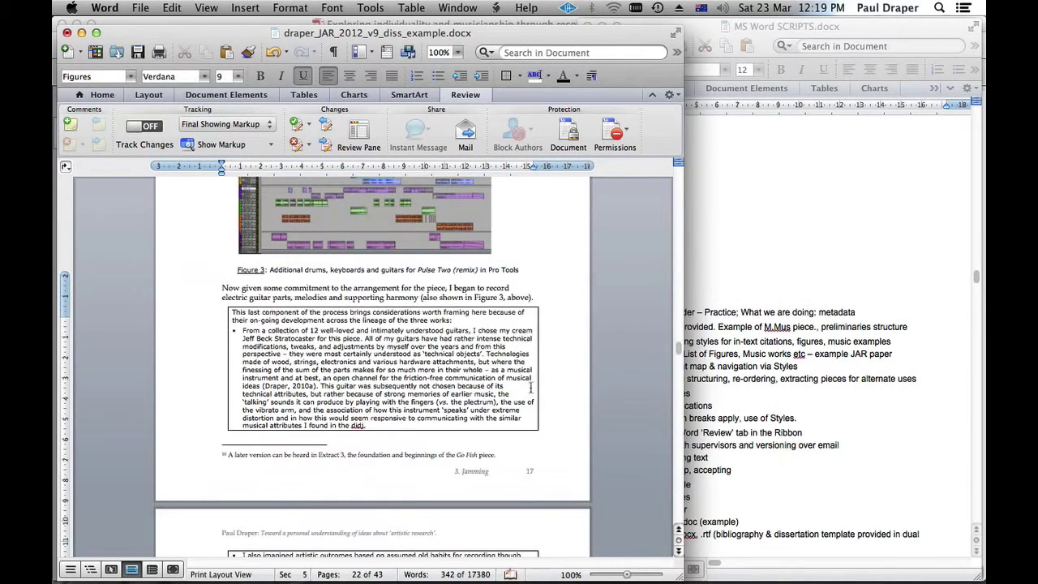
# Insert a table of figures under the List of Musical Works heading, building it from the Music tracks style.
pyautogui.scroll(4, 523, 344)
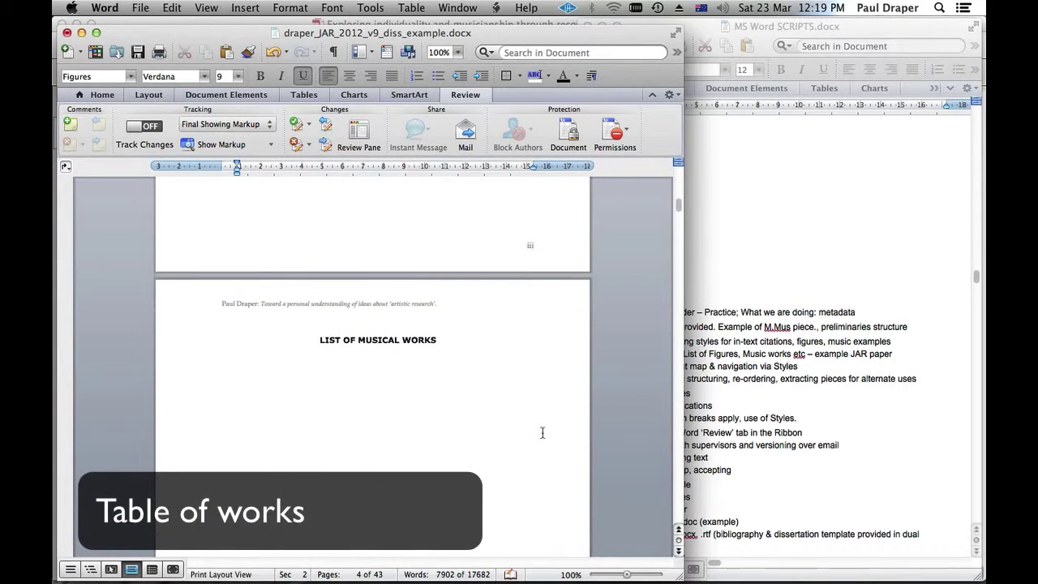
pyautogui.scroll(-3, 540, 434)
pyautogui.click(190, 312)
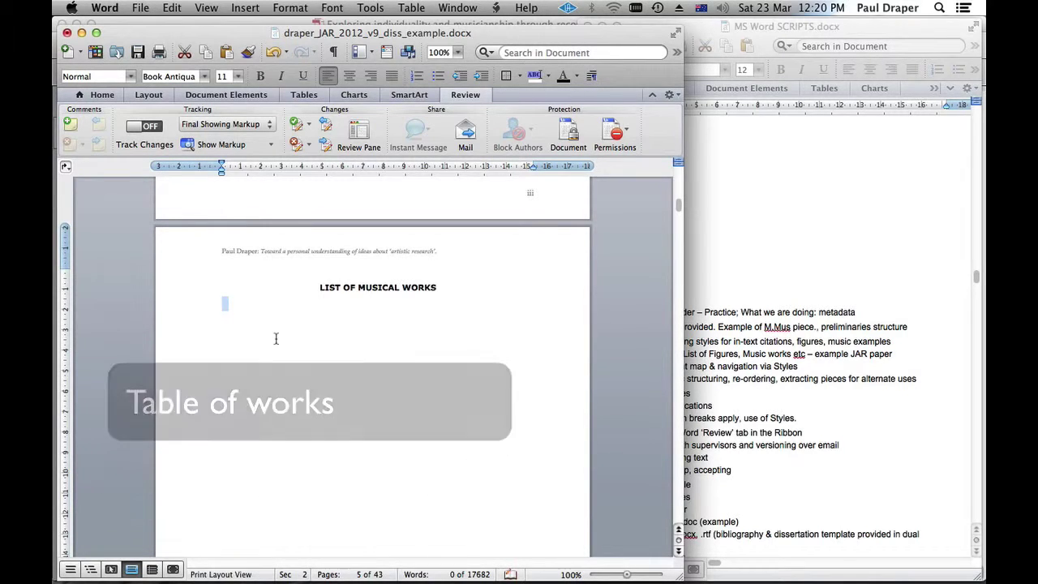
pyautogui.click(224, 307)
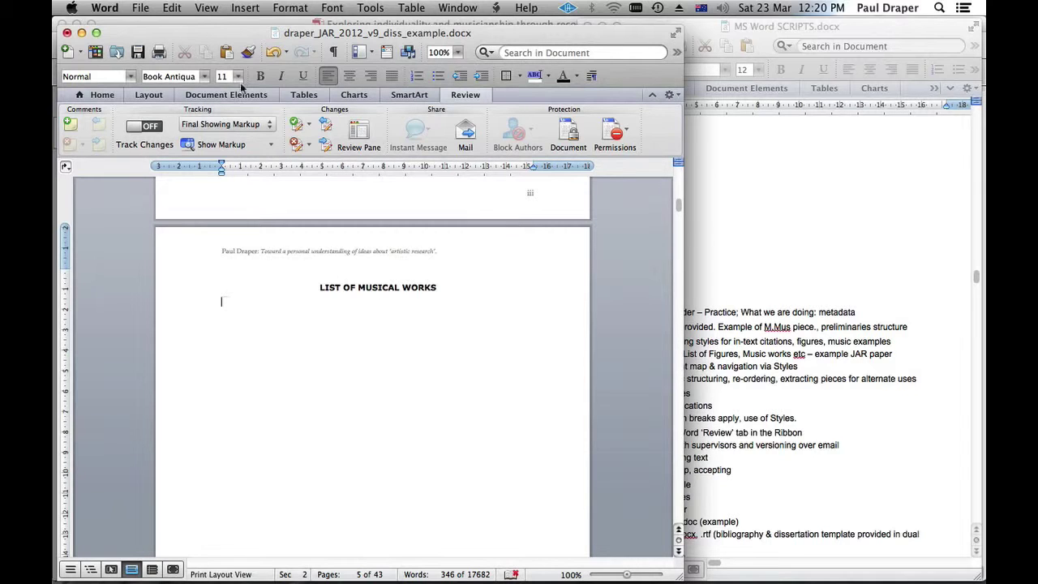
pyautogui.click(245, 8)
pyautogui.click(278, 159)
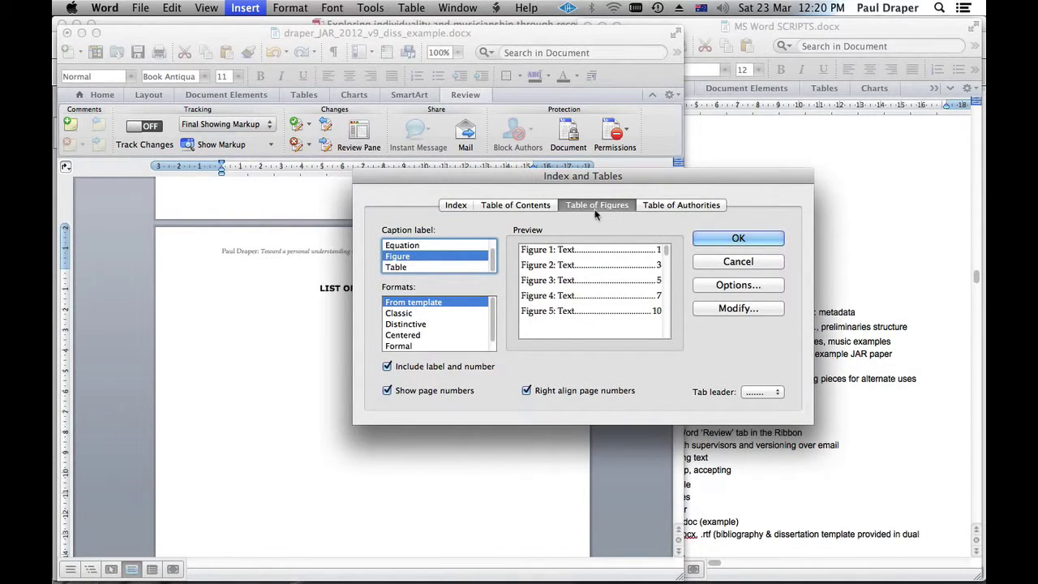
pyautogui.click(736, 286)
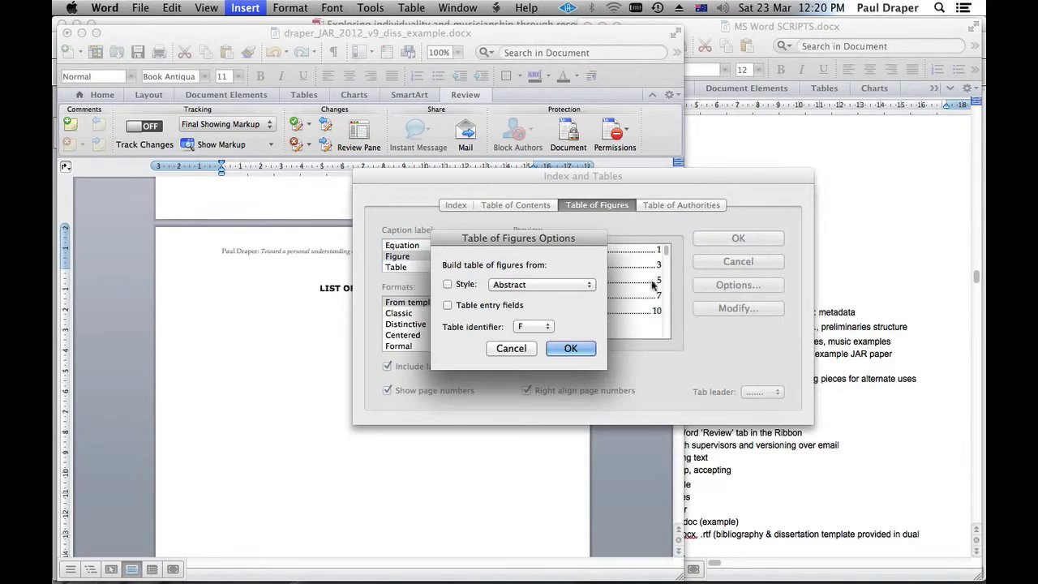
pyautogui.click(547, 285)
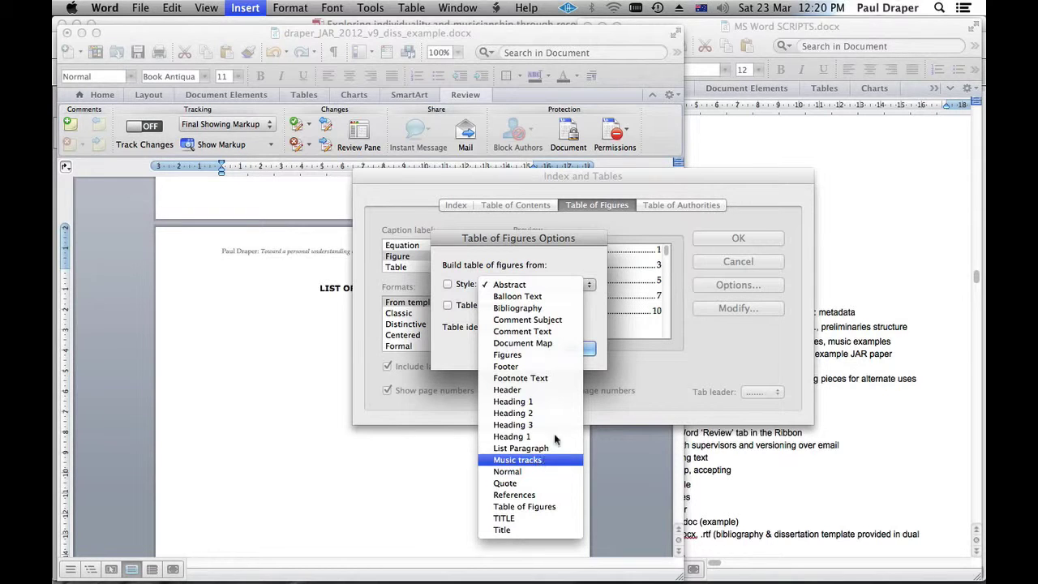
pyautogui.click(538, 461)
pyautogui.click(585, 348)
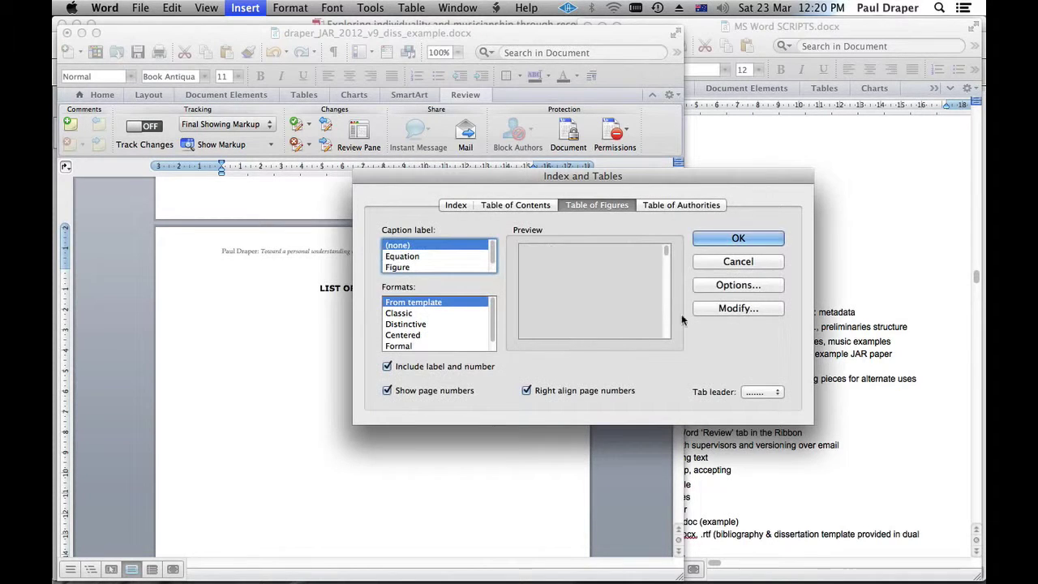
pyautogui.click(733, 239)
# Review the new list of musical works and follow the Extract 2 entry's page link to its caption in the text.
pyautogui.moveTo(195, 292); pyautogui.dragTo(203, 406)
pyautogui.click(313, 376)
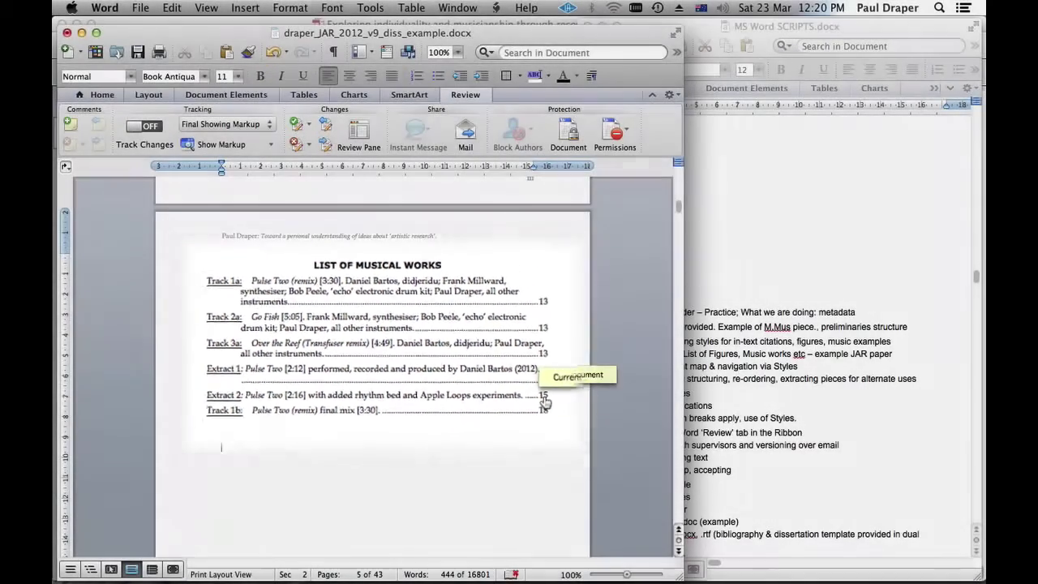
pyautogui.click(547, 395)
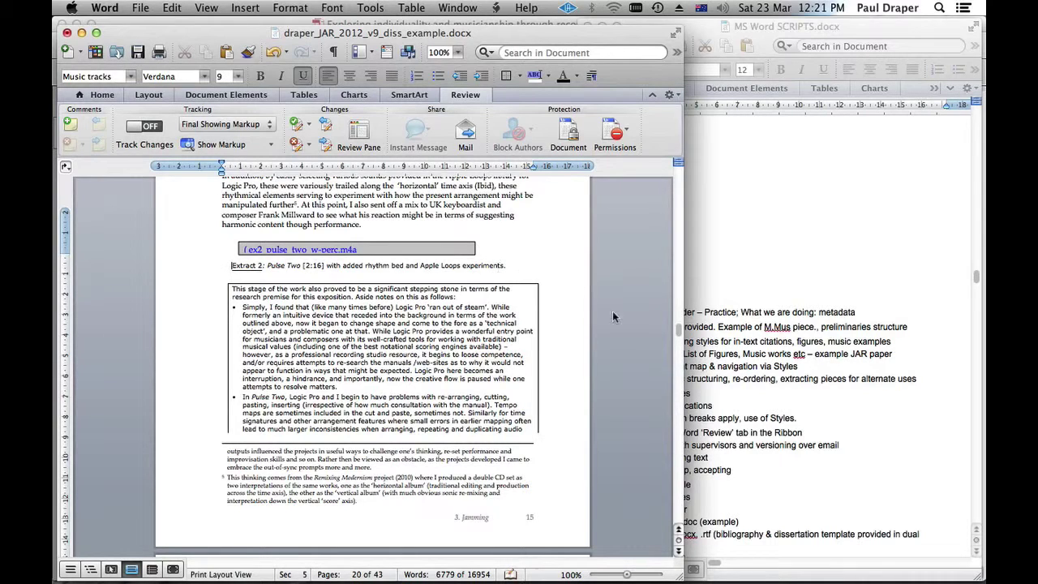
pyautogui.hotkey('shift', 'F5')
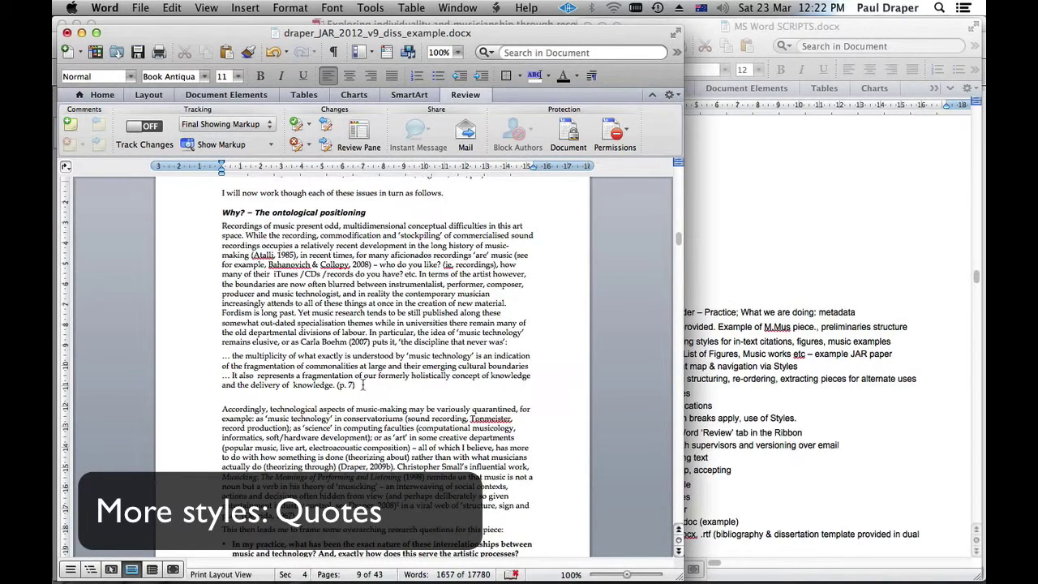
# Select the block quotation ending in (p. 7) and the body paragraph above it to compare their formatting.
pyautogui.moveTo(362, 386); pyautogui.dragTo(223, 356)
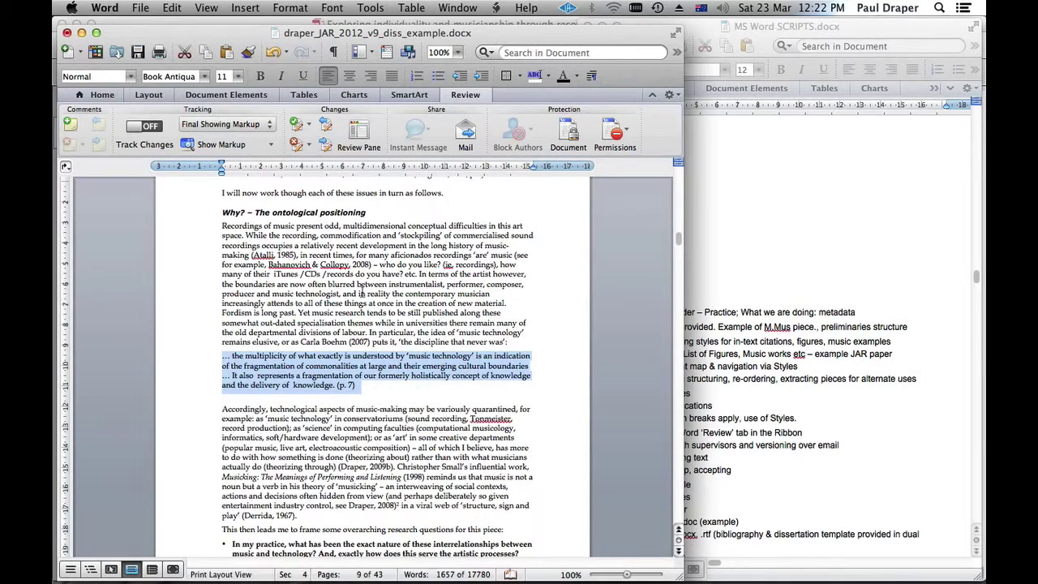
pyautogui.click(412, 398)
pyautogui.moveTo(337, 386); pyautogui.dragTo(221, 355)
pyautogui.moveTo(498, 342); pyautogui.dragTo(222, 227)
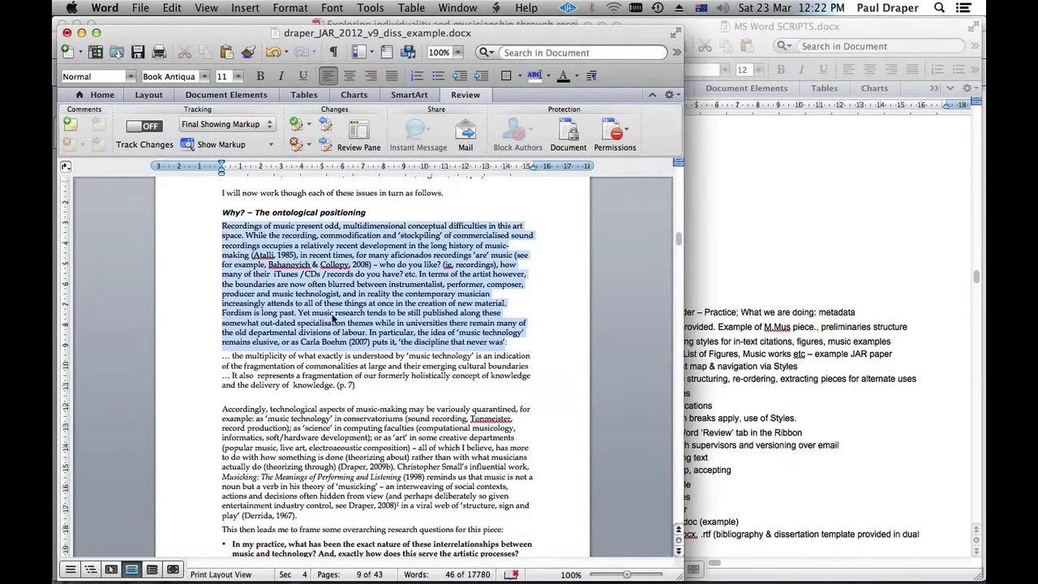
pyautogui.click(361, 386)
# Select the block quotation ending in (p. 7) and find the Quote style among the available styles without applying it.
pyautogui.moveTo(373, 387); pyautogui.dragTo(216, 359)
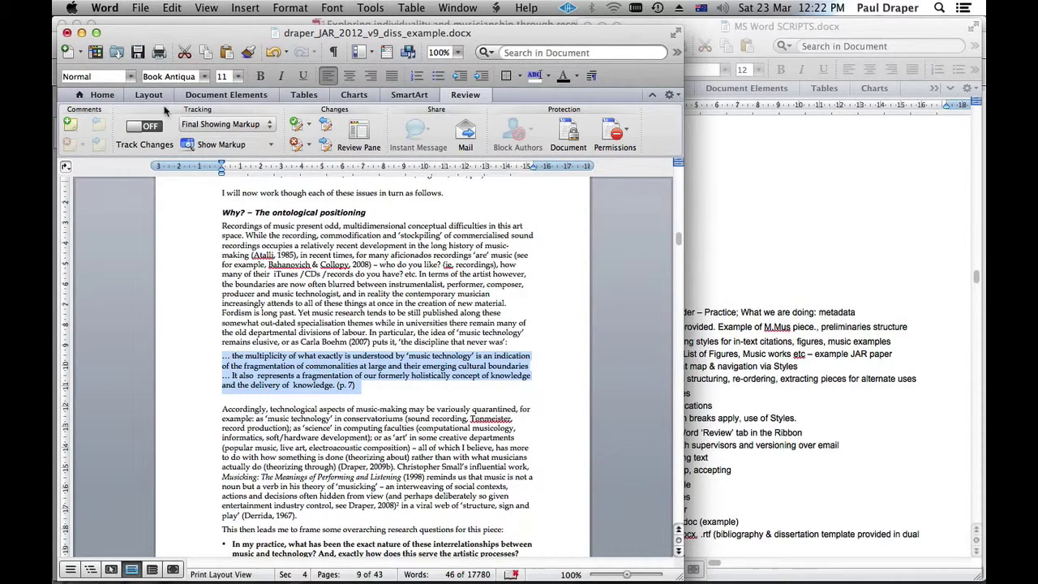
pyautogui.click(129, 77)
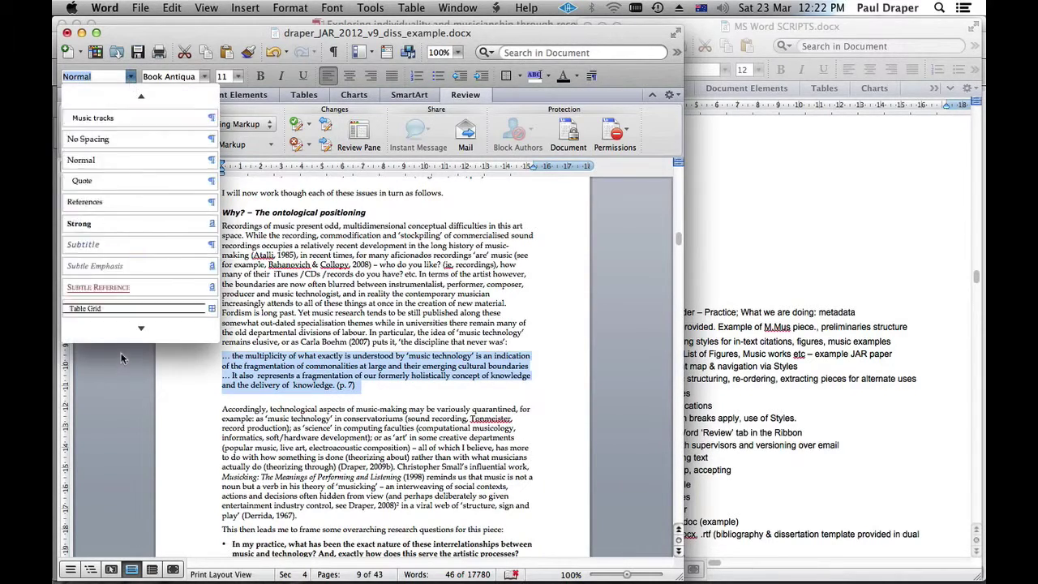
pyautogui.scroll(-3, 125, 309)
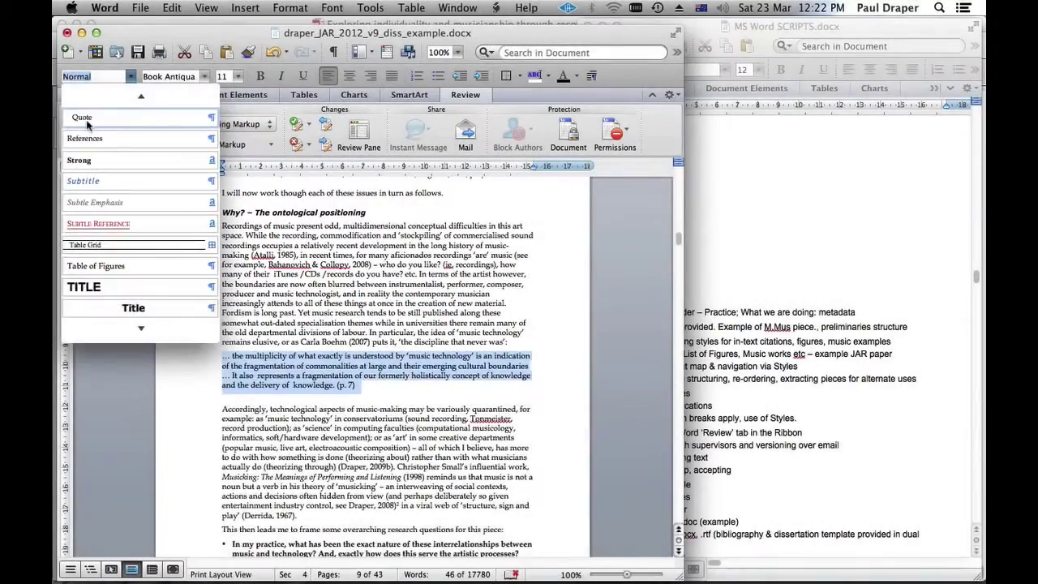
pyautogui.click(163, 69)
pyautogui.click(335, 430)
# Select the two indented quotations below "This last point is the most puzzling to me" and open their Quote style for modification.
pyautogui.scroll(-4, 347, 430)
pyautogui.scroll(-15, 347, 429)
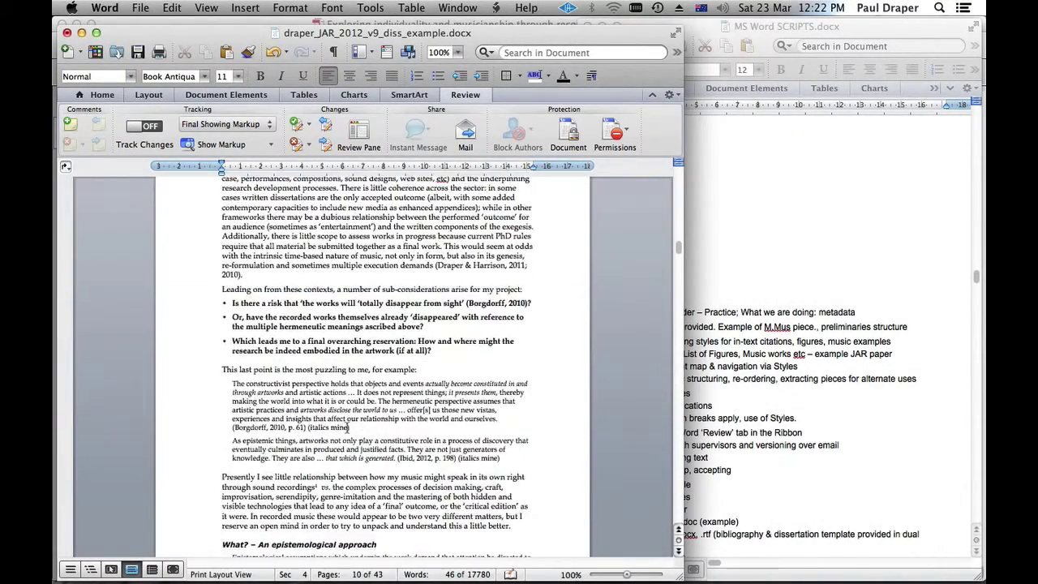
pyautogui.moveTo(503, 399); pyautogui.dragTo(217, 322)
pyautogui.click(291, 8)
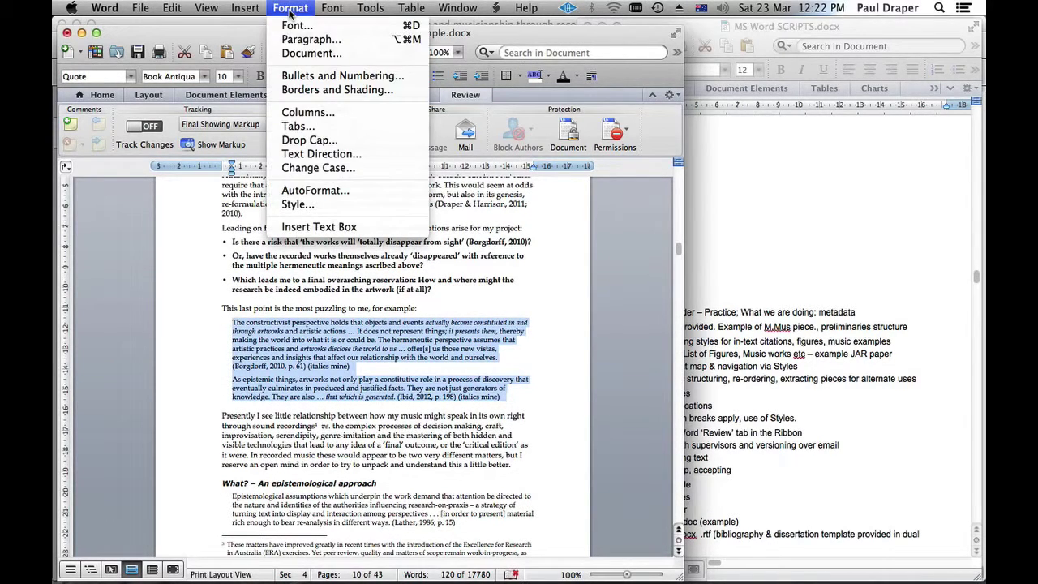
pyautogui.click(298, 204)
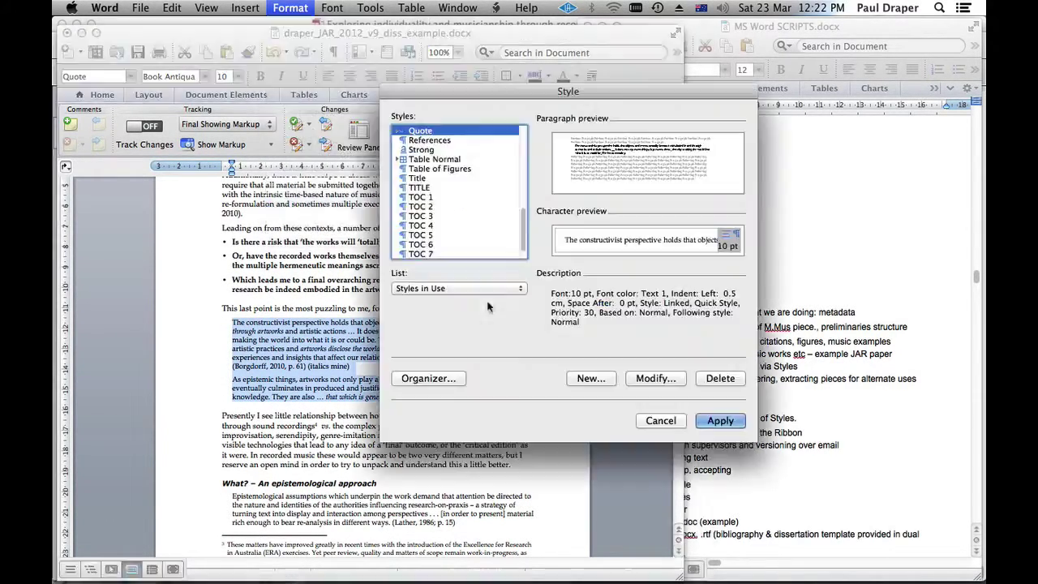
pyautogui.click(656, 382)
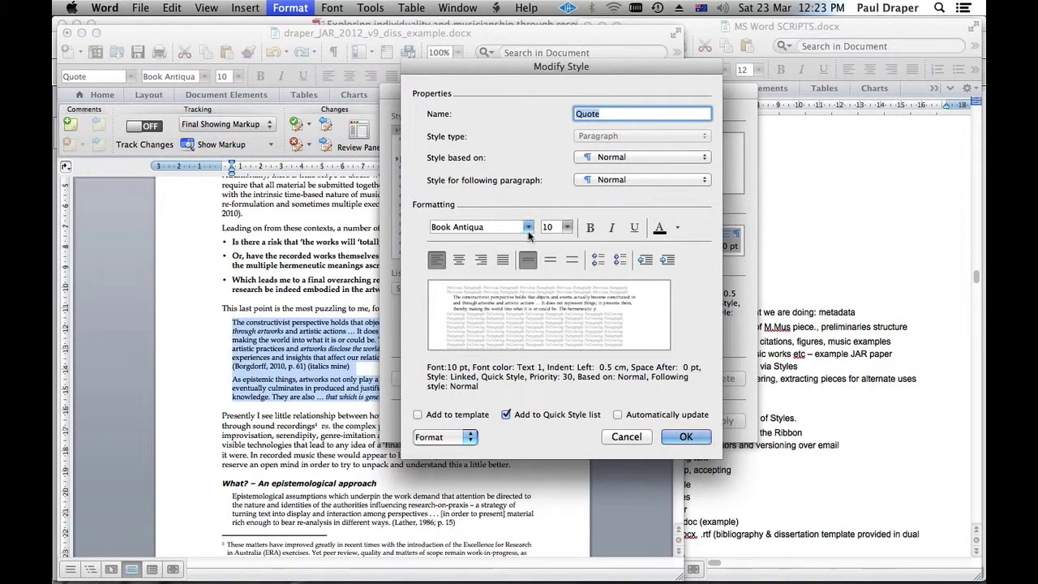
# Examine the Quote style's font settings, leave them without changes and open another group of the style's formatting settings.
pyautogui.click(444, 437)
pyautogui.click(442, 446)
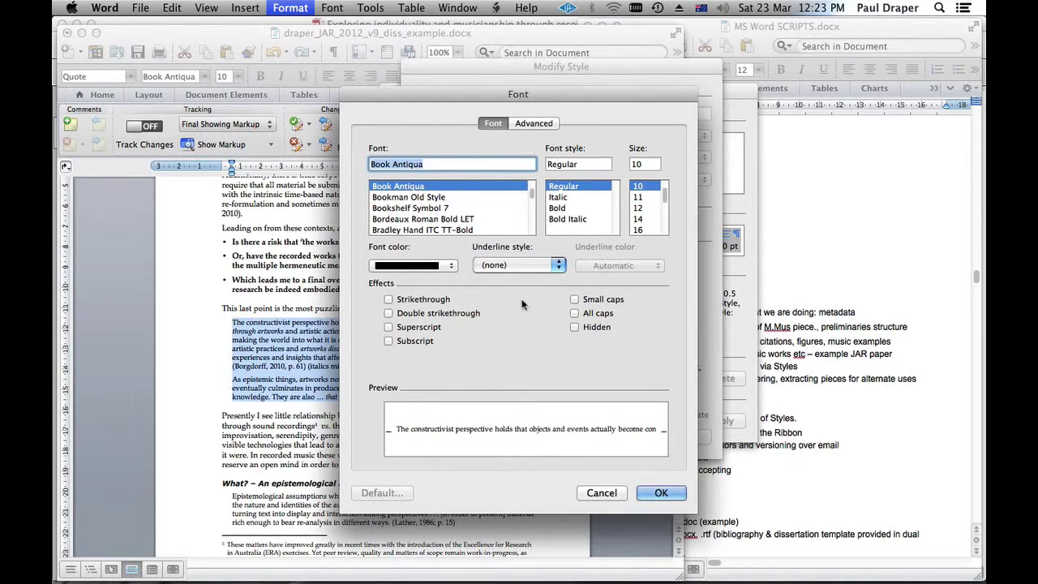
pyautogui.click(602, 493)
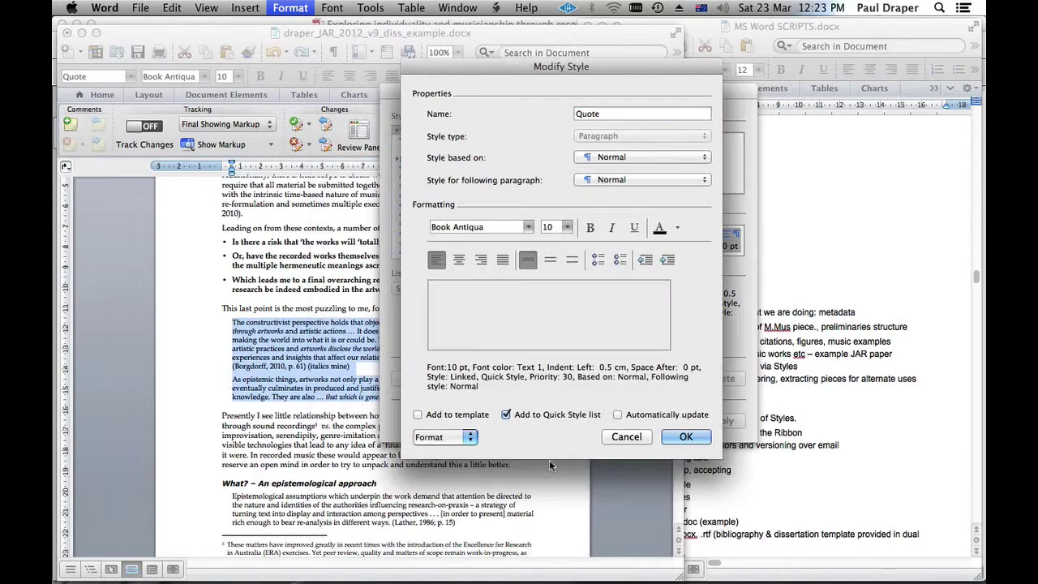
pyautogui.click(461, 437)
pyautogui.click(438, 469)
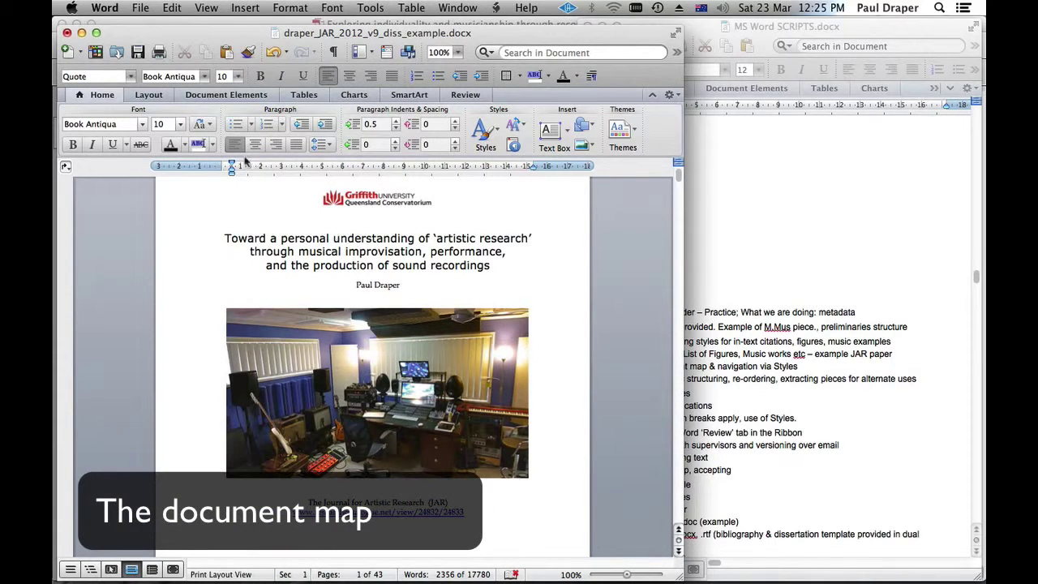
# Show the Document Map beside the title page, and widen both it and the document window to fit the full headings.
pyautogui.click(206, 9)
pyautogui.moveTo(240, 162)
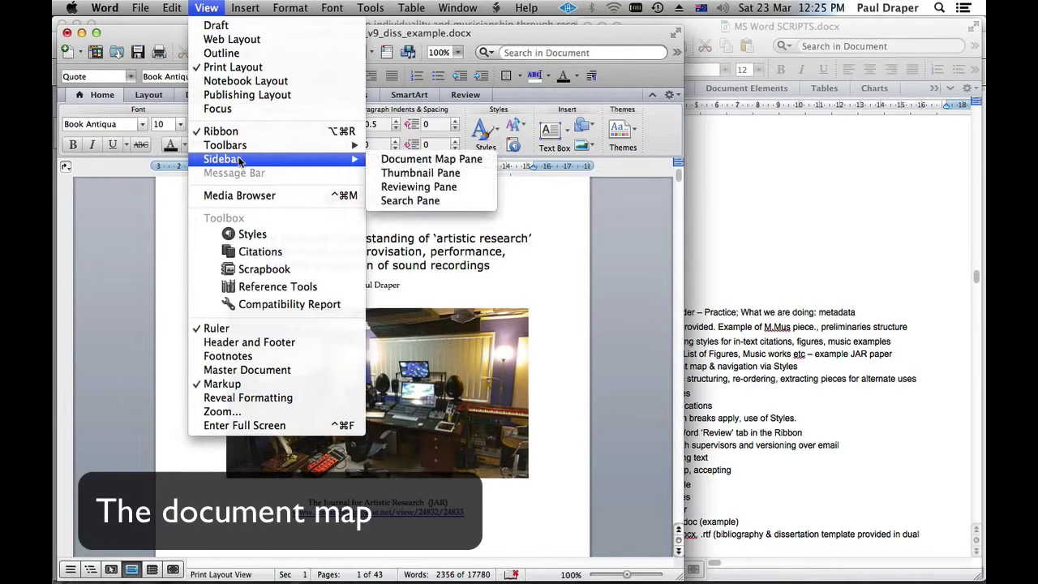
pyautogui.click(438, 160)
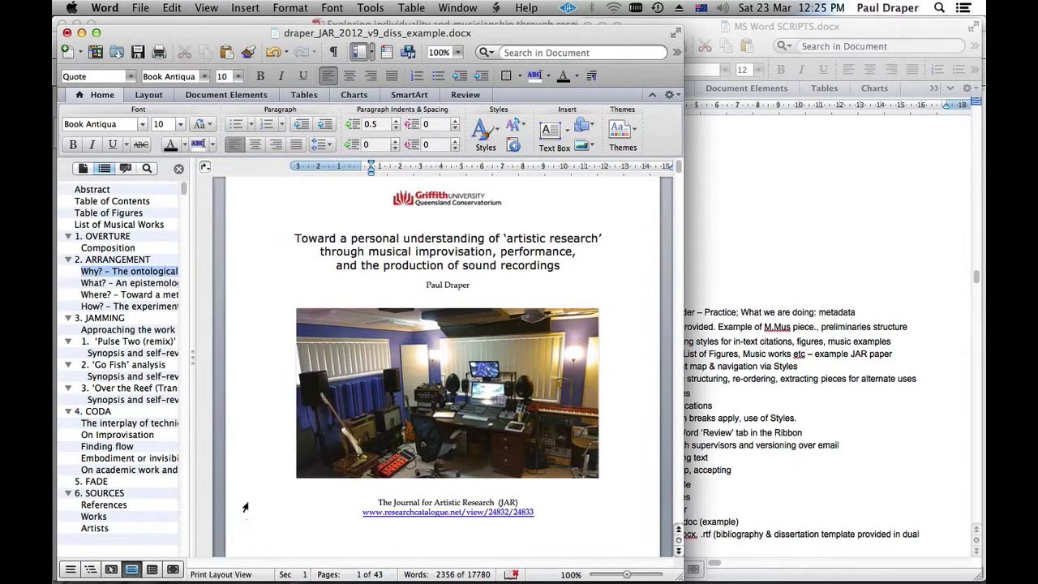
pyautogui.moveTo(191, 355); pyautogui.dragTo(284, 349)
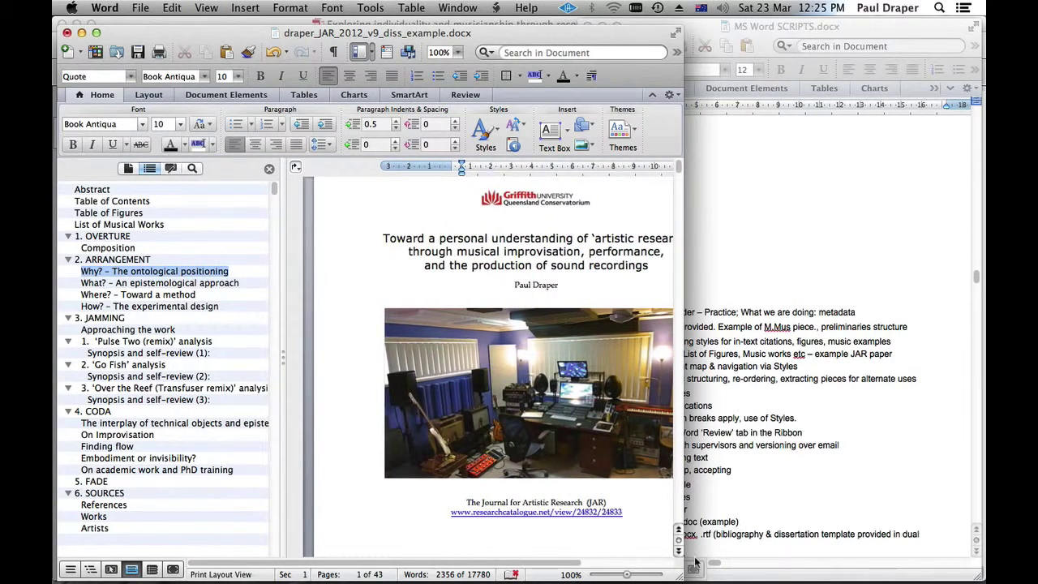
pyautogui.moveTo(683, 577); pyautogui.dragTo(885, 576)
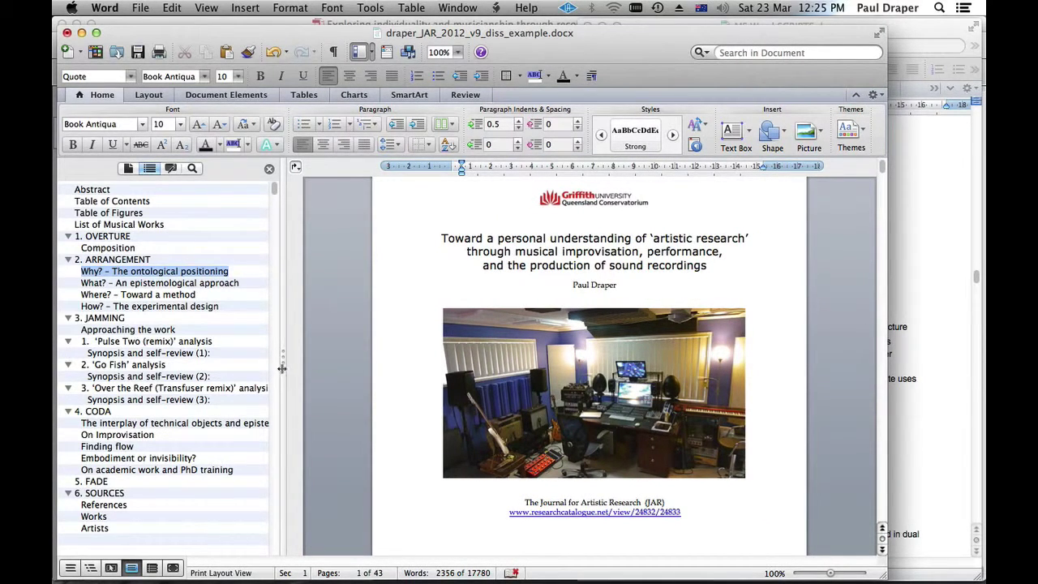
pyautogui.moveTo(282, 368); pyautogui.dragTo(336, 364)
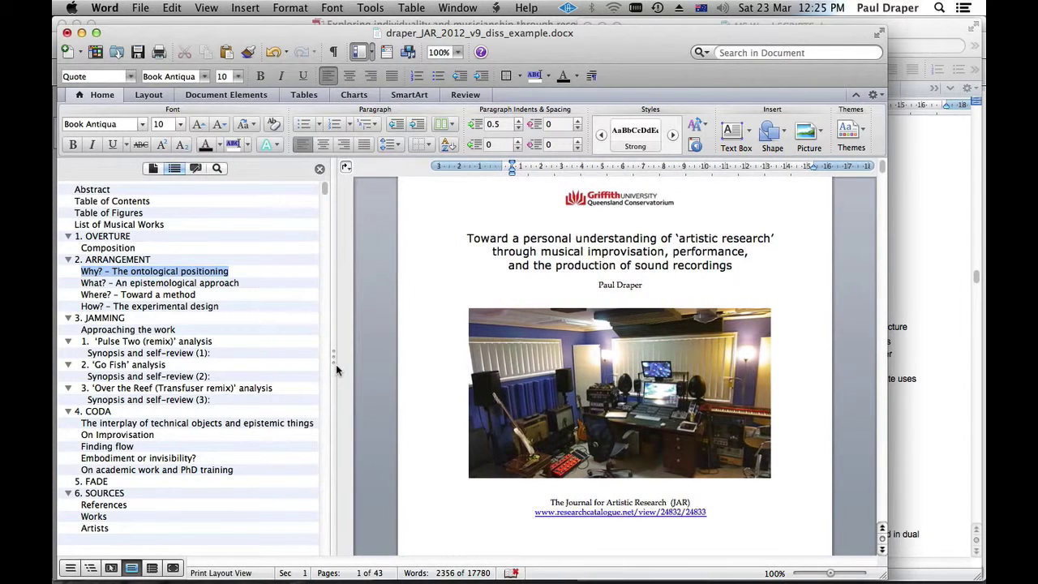
# Navigate by document map headings, including Where? – Toward a method, List of Musical Works, Synopsis and self-review (3), and finish at On Improvisation.
pyautogui.click(166, 330)
pyautogui.click(148, 297)
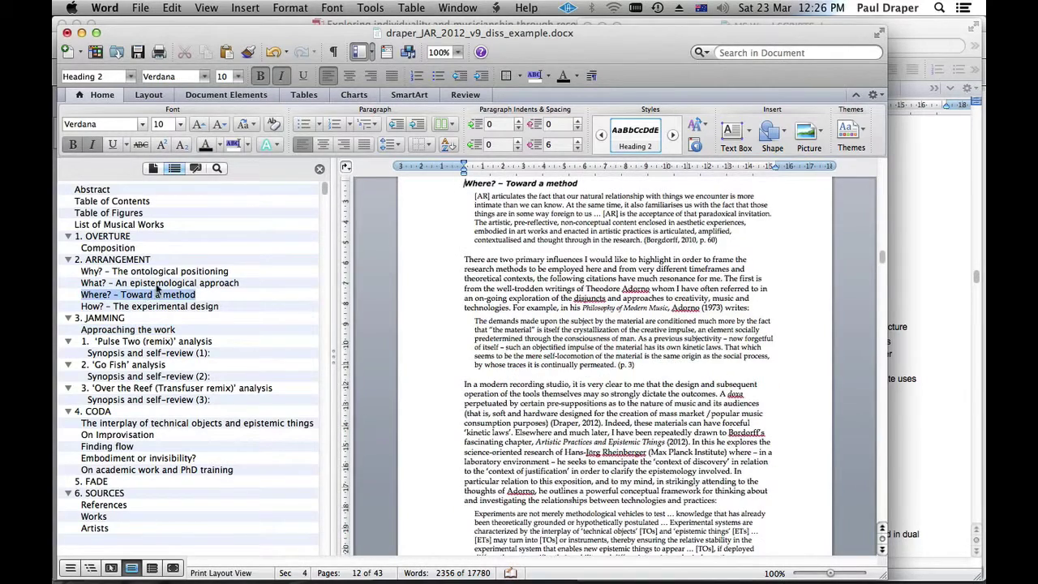
pyautogui.click(136, 259)
pyautogui.click(126, 225)
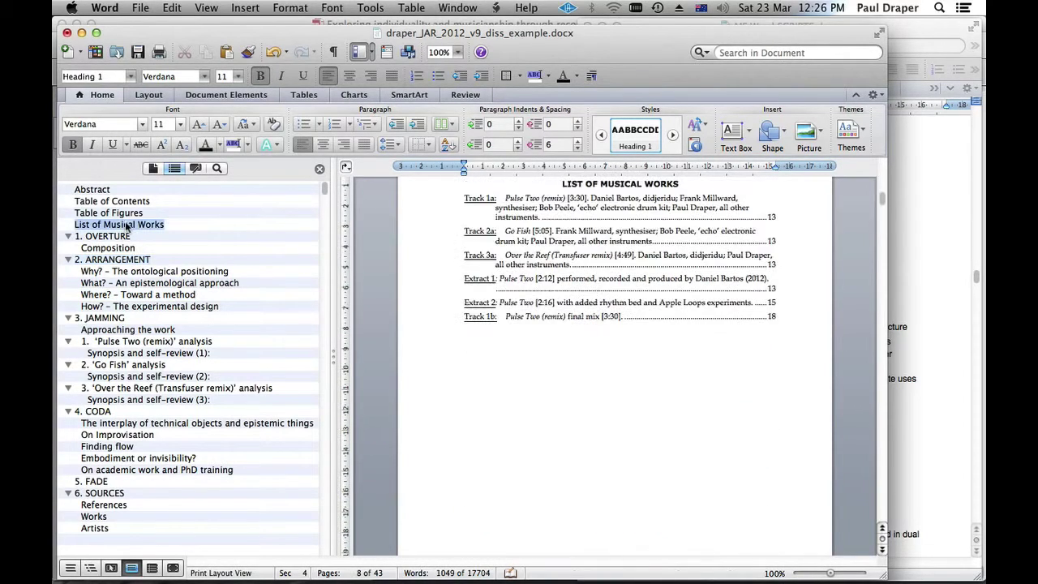
pyautogui.click(126, 402)
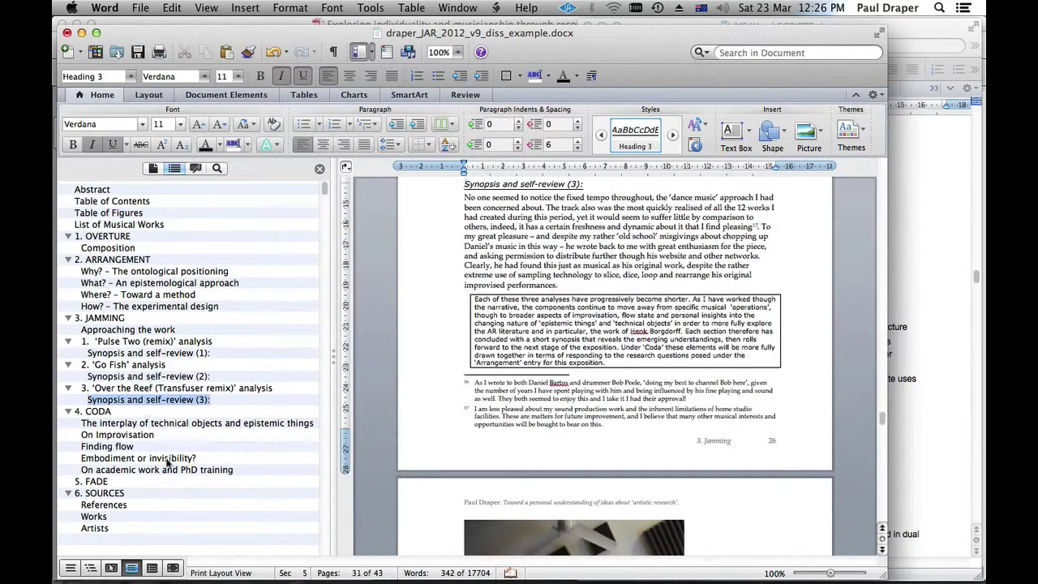
pyautogui.click(111, 446)
pyautogui.click(125, 438)
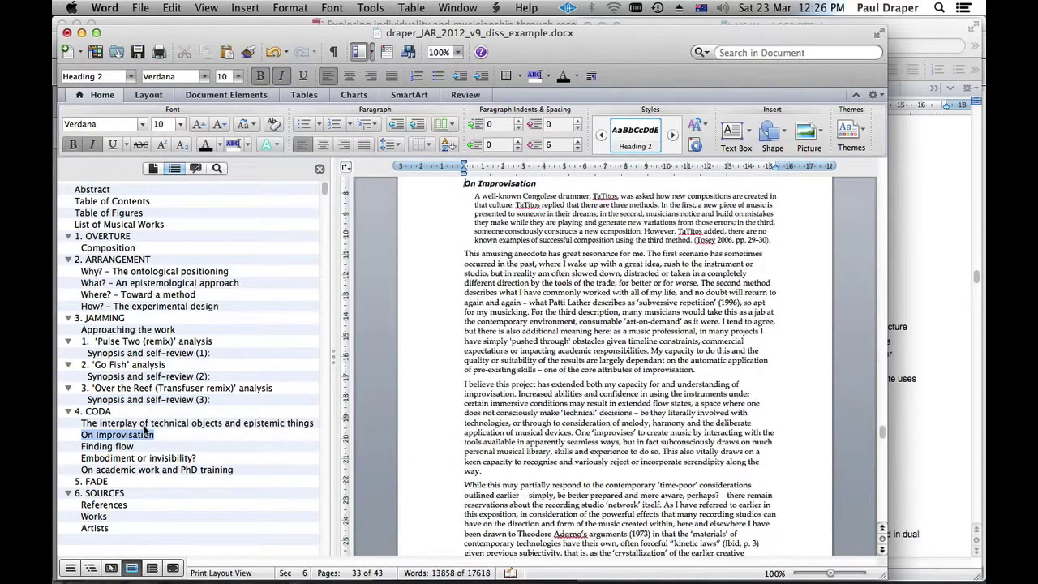
# Navigate with the document map from The interplay of technical objects and epistemic things to 4. CODA, 5. FADE and References.
pyautogui.click(146, 423)
pyautogui.click(102, 413)
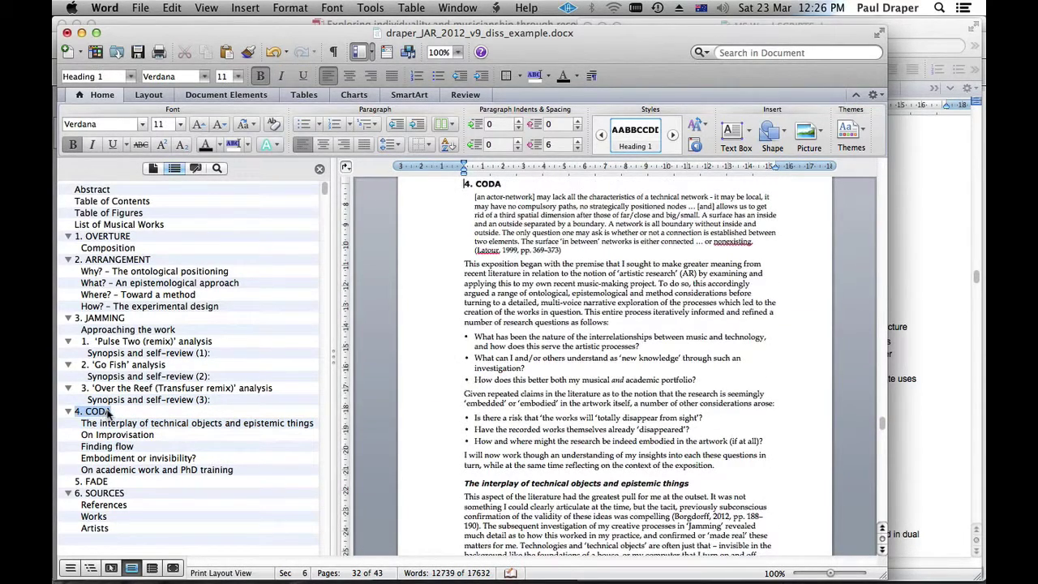
pyautogui.click(100, 484)
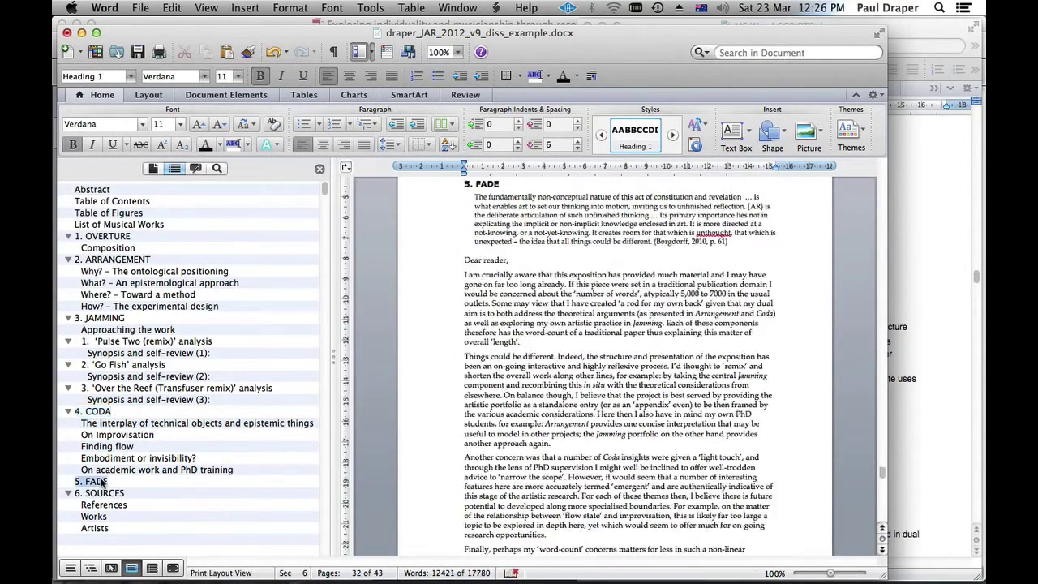
pyautogui.click(111, 507)
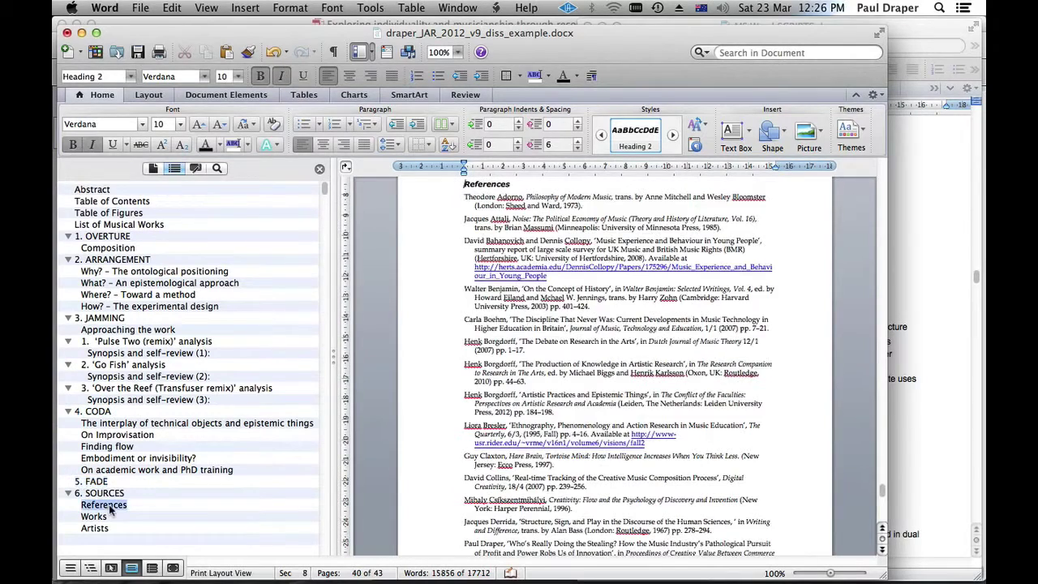
# Navigate back up the document map from On academic work and PhD training to List of Musical Works, and finish at the 'Over the Reef' analysis.
pyautogui.click(134, 470)
pyautogui.click(146, 399)
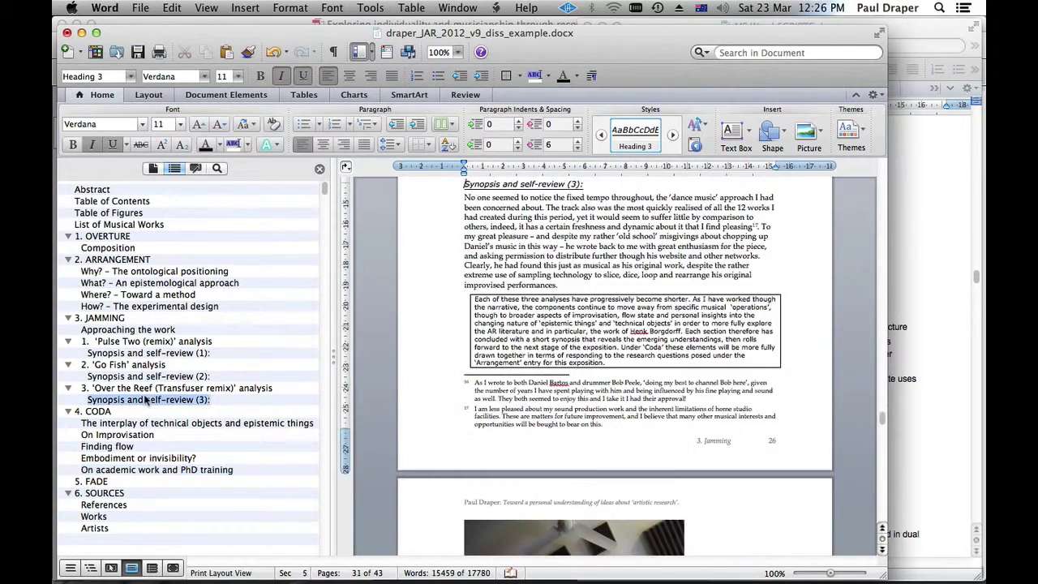
pyautogui.click(145, 341)
pyautogui.click(148, 308)
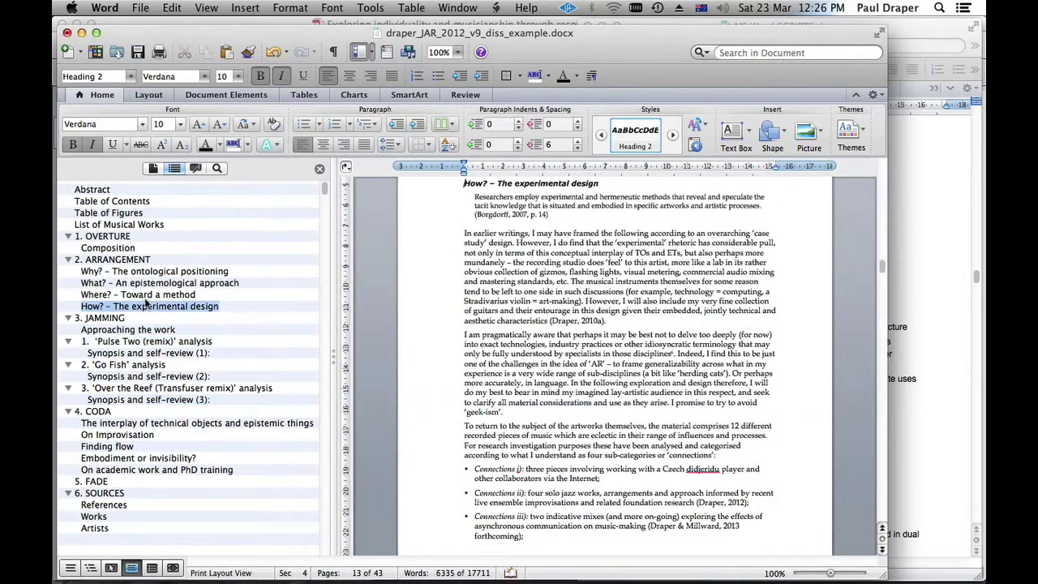
pyautogui.click(134, 283)
pyautogui.click(135, 273)
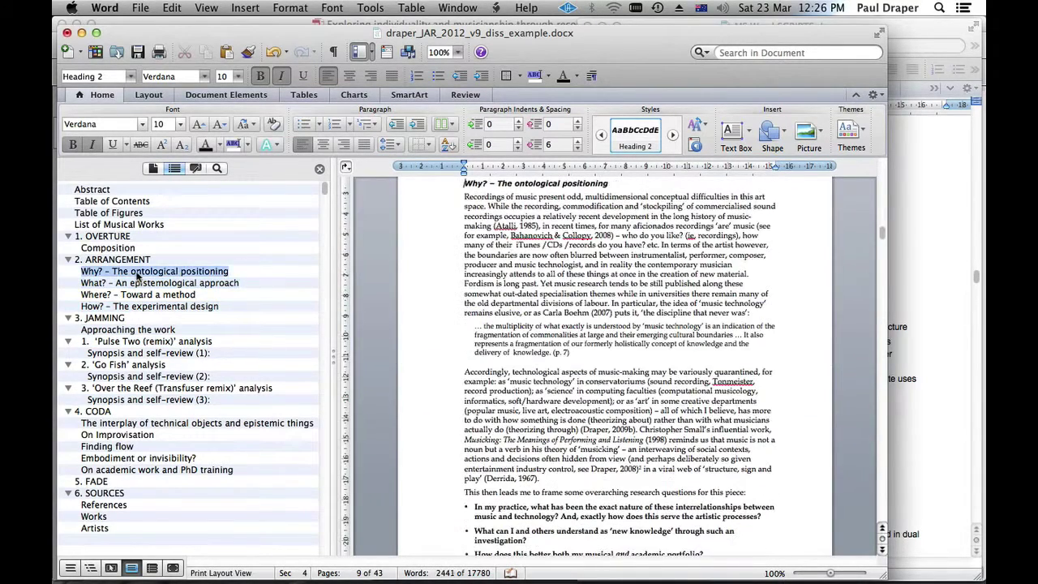
pyautogui.click(122, 261)
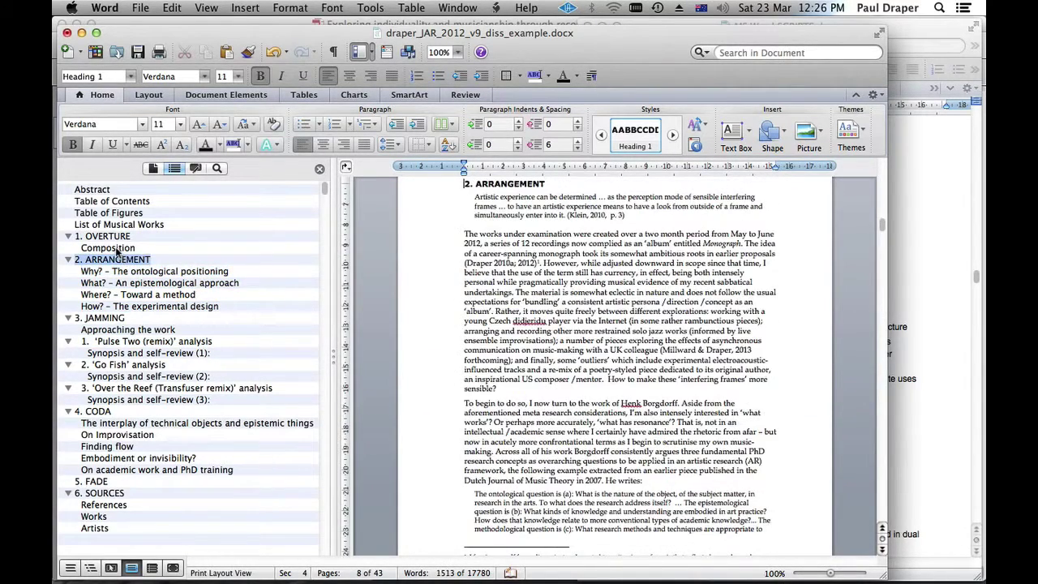
pyautogui.click(118, 249)
pyautogui.click(108, 237)
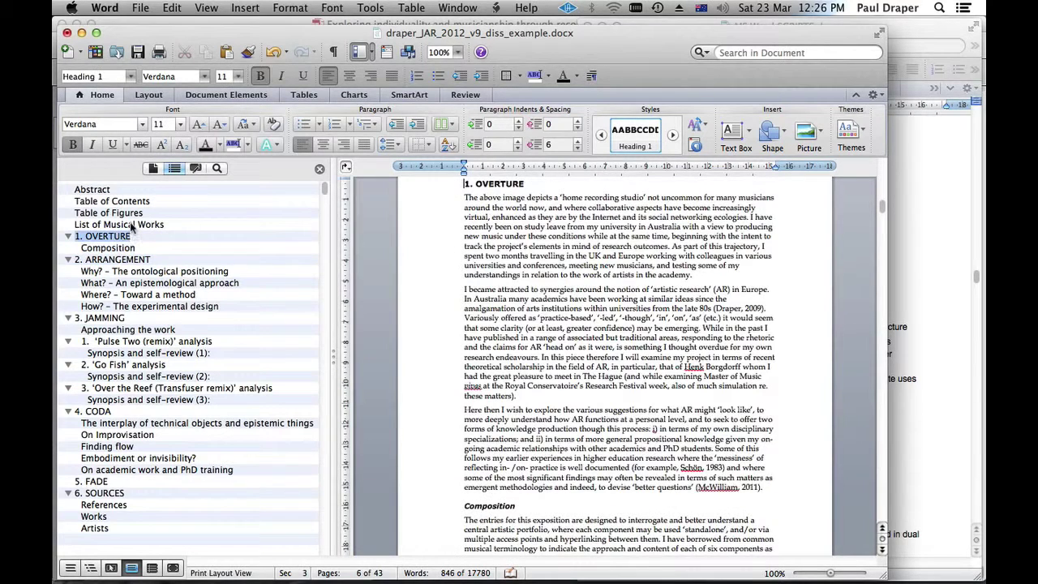
pyautogui.click(134, 225)
pyautogui.click(142, 341)
pyautogui.click(243, 388)
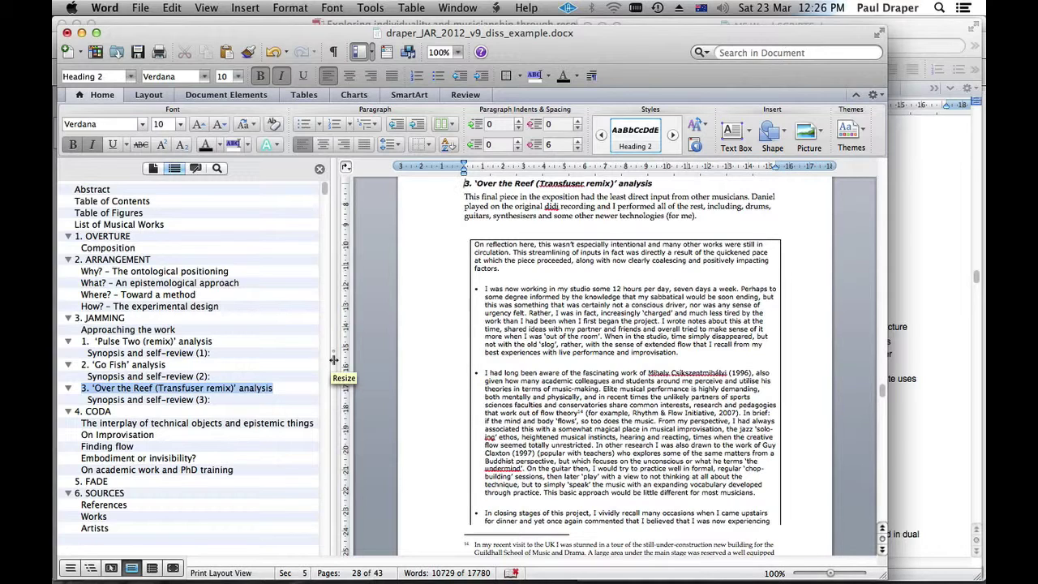
# Hide the document map sidebar and switch the dissertation to Outline view.
pyautogui.doubleClick(334, 359)
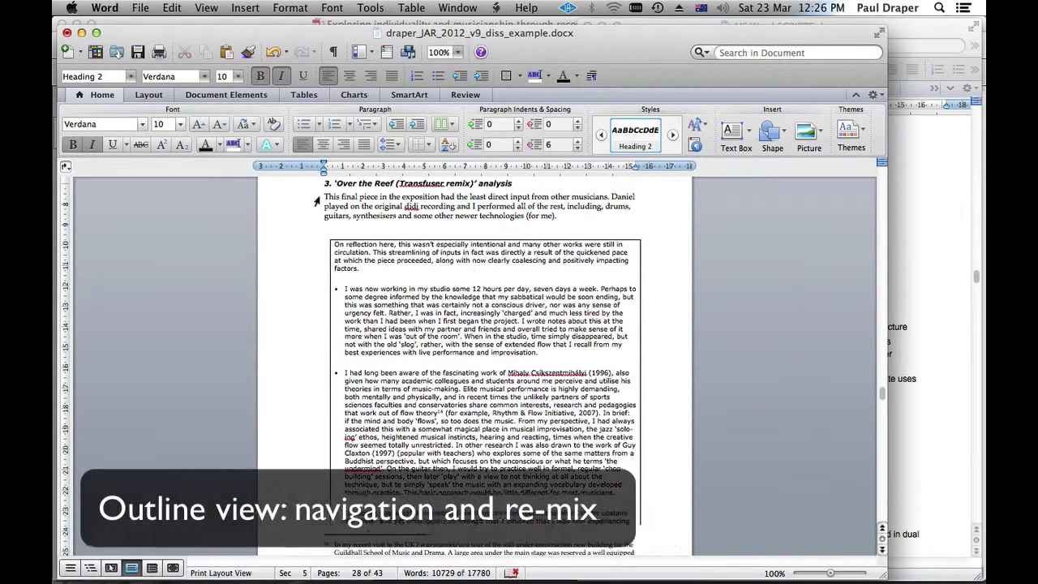
pyautogui.click(207, 10)
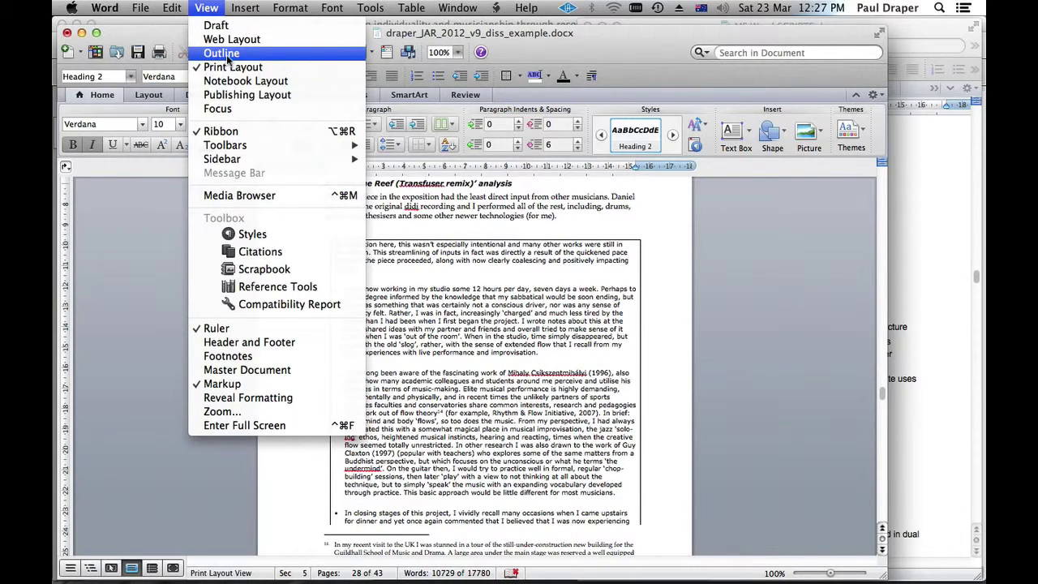
pyautogui.click(223, 53)
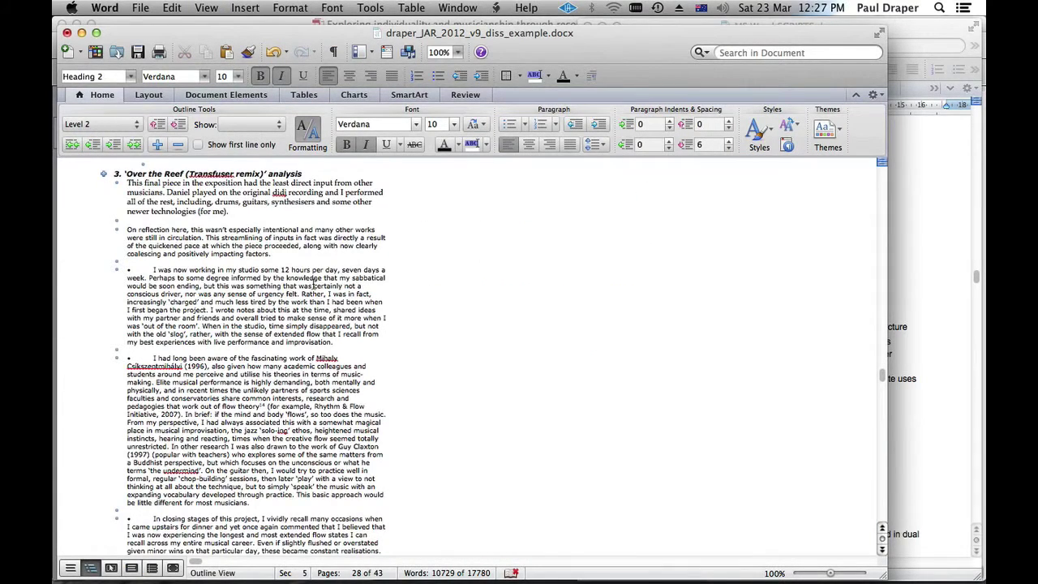
# Browse the outline's full text back toward the How? – The experimental design section, and set the outline to show All Levels.
pyautogui.scroll(15, 313, 283)
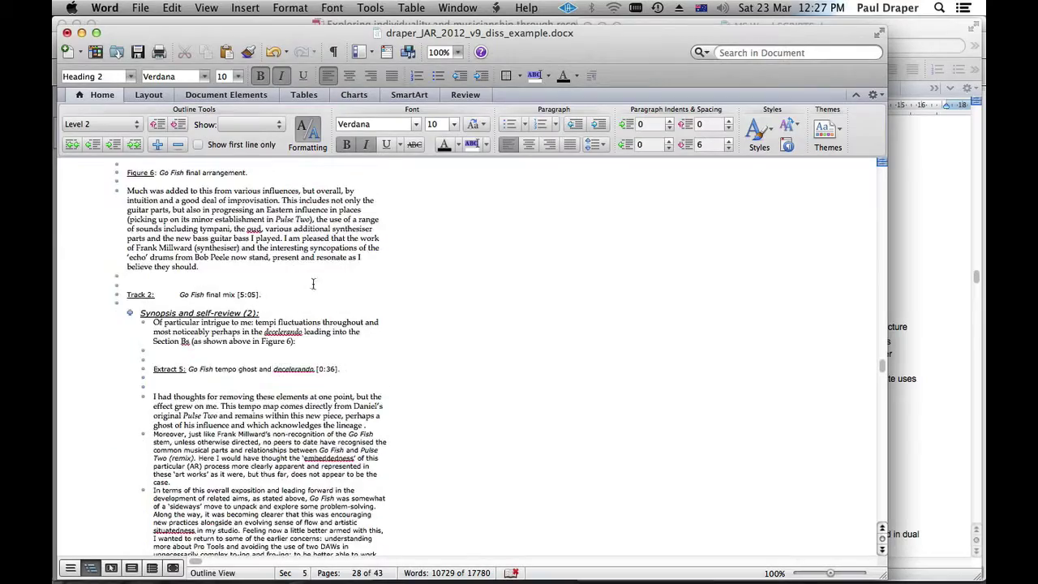
pyautogui.scroll(15, 313, 283)
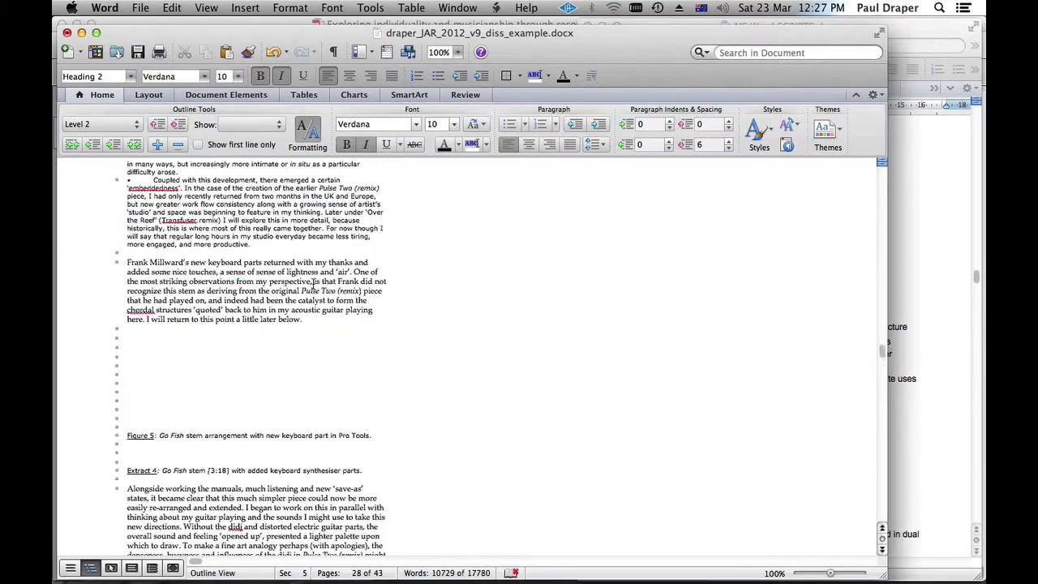
pyautogui.scroll(4, 314, 283)
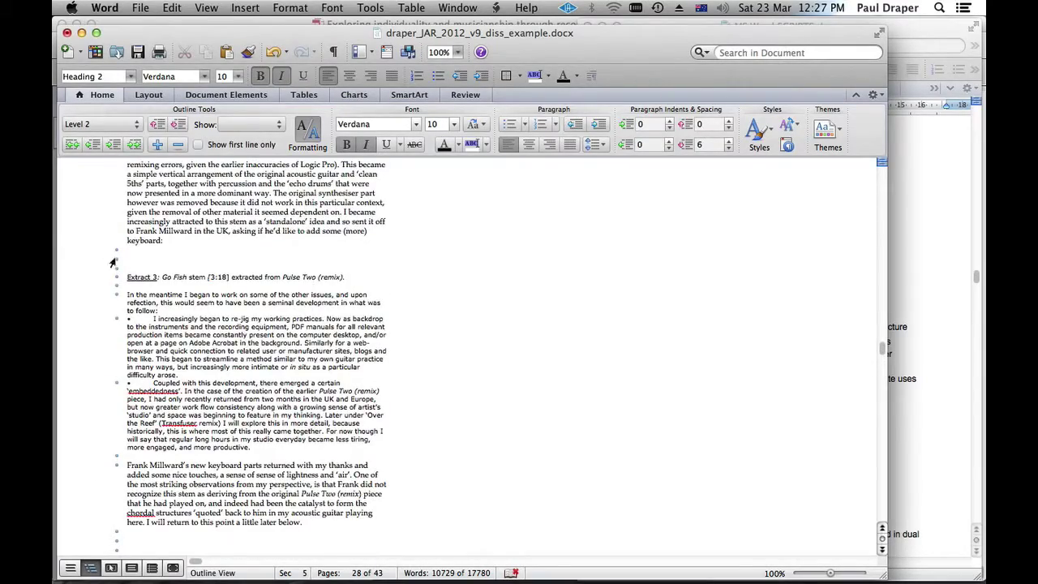
pyautogui.scroll(8, 119, 262)
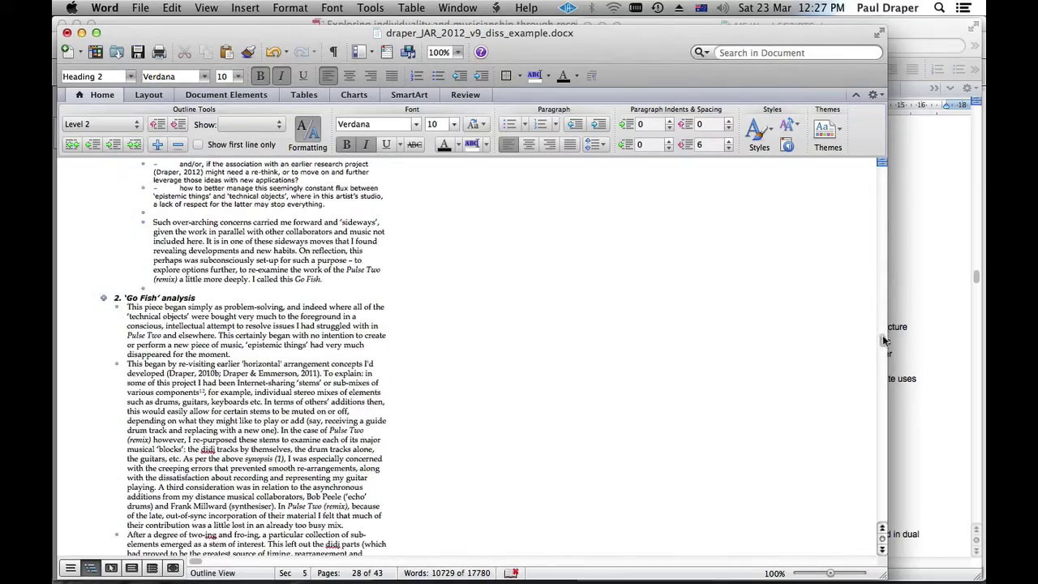
pyautogui.moveTo(884, 341); pyautogui.dragTo(883, 239)
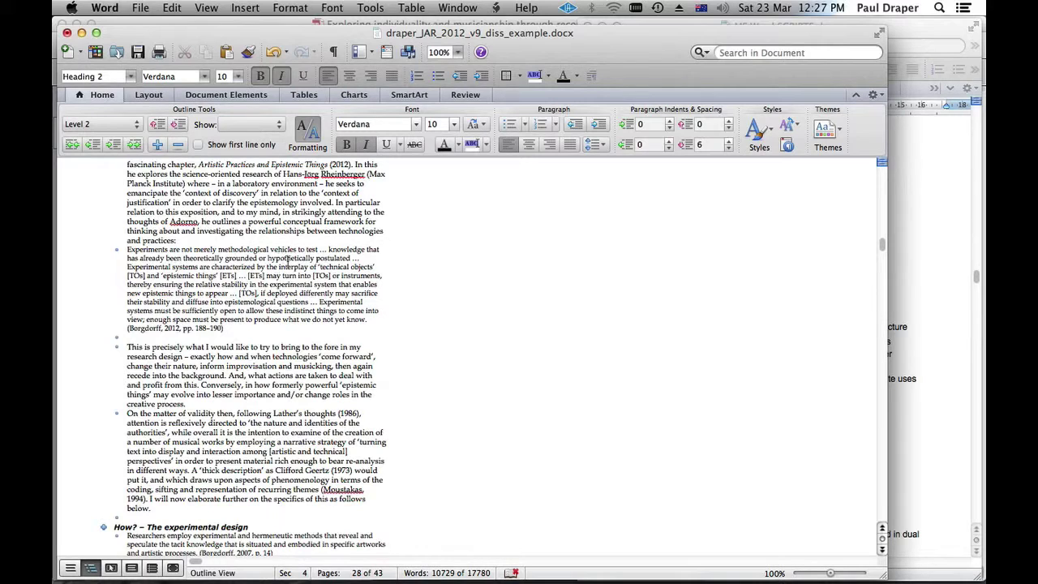
pyautogui.click(247, 126)
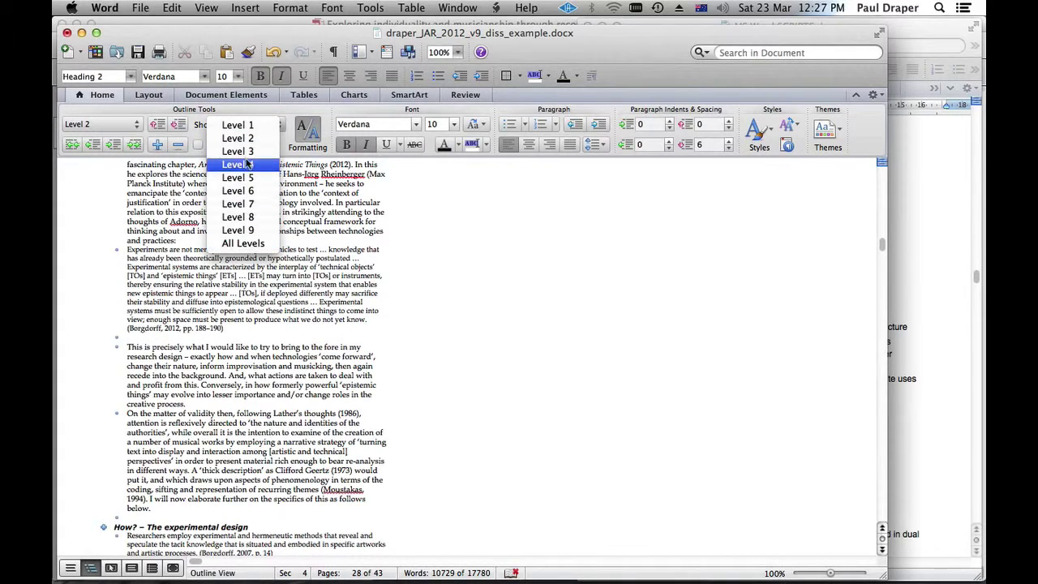
pyautogui.click(243, 243)
# Limit the outline to Level 1 headings and bring the whole list into view from ABSTRACT.
pyautogui.click(244, 126)
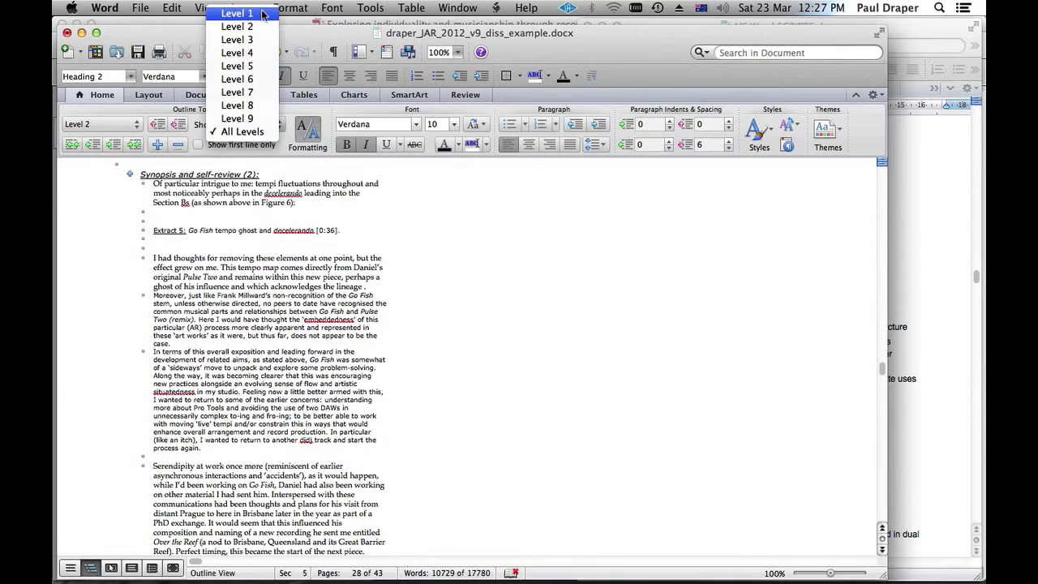
pyautogui.click(263, 14)
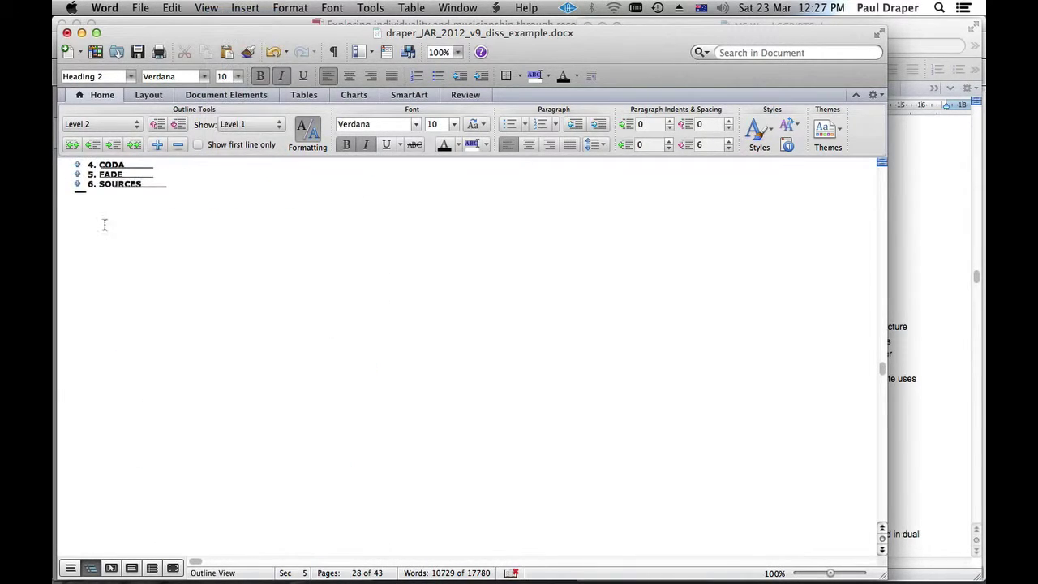
pyautogui.scroll(3, 122, 237)
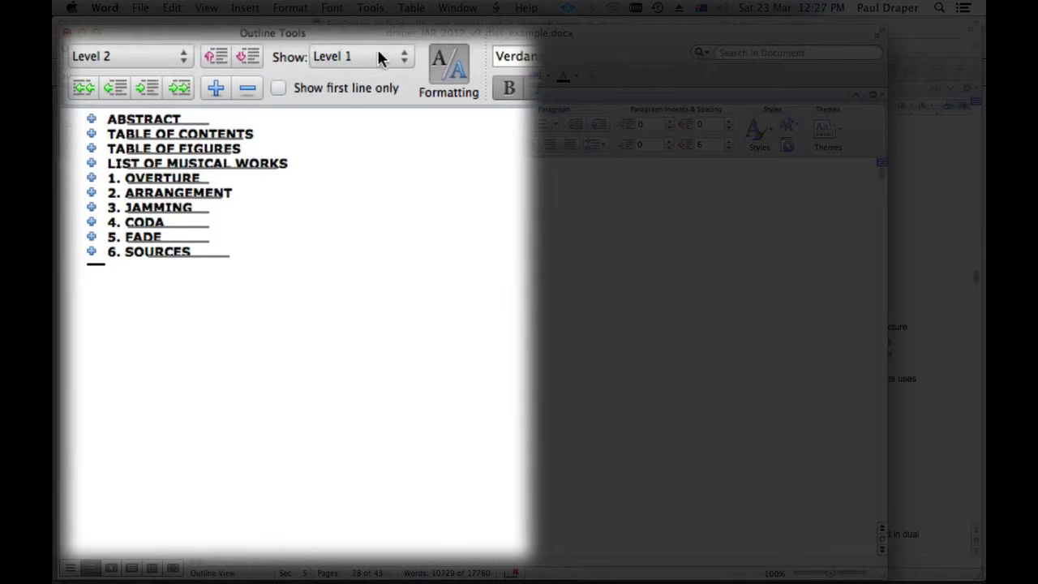
# Expand the outline to Level 2 and Level 3 headings, and return it to Level 2.
pyautogui.click(377, 57)
pyautogui.click(383, 77)
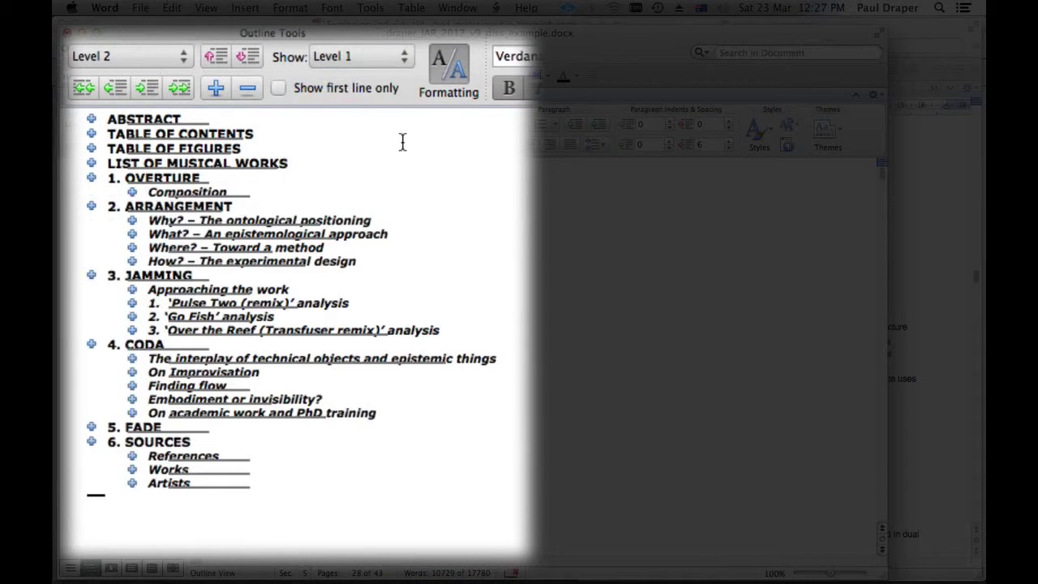
pyautogui.click(379, 57)
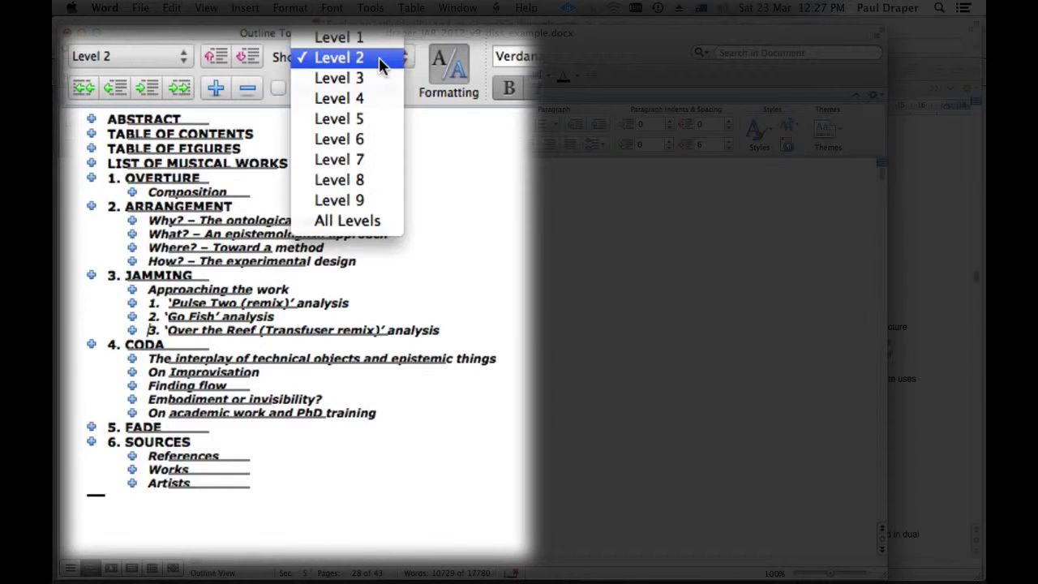
pyautogui.click(440, 159)
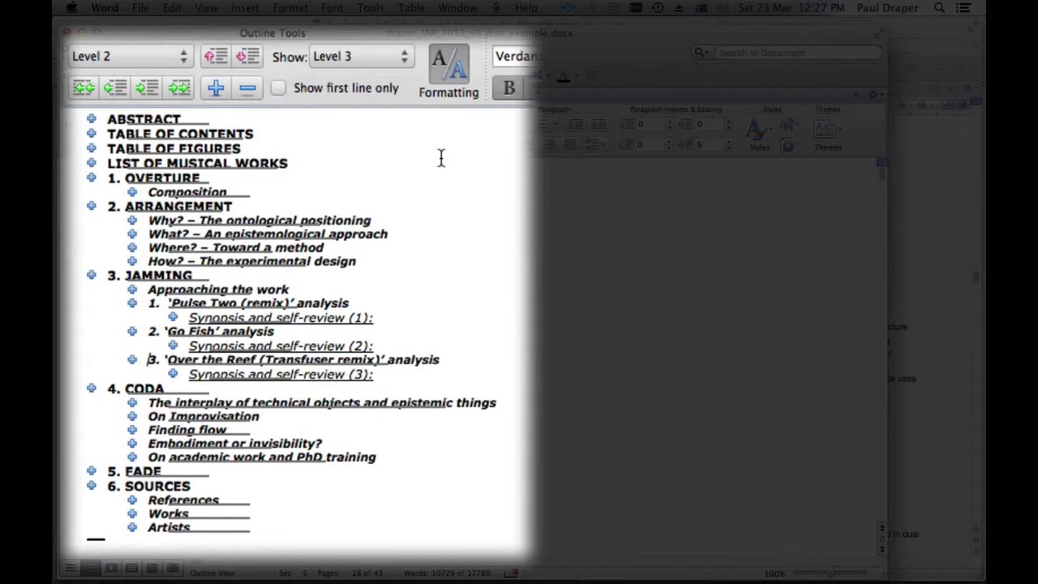
pyautogui.click(386, 57)
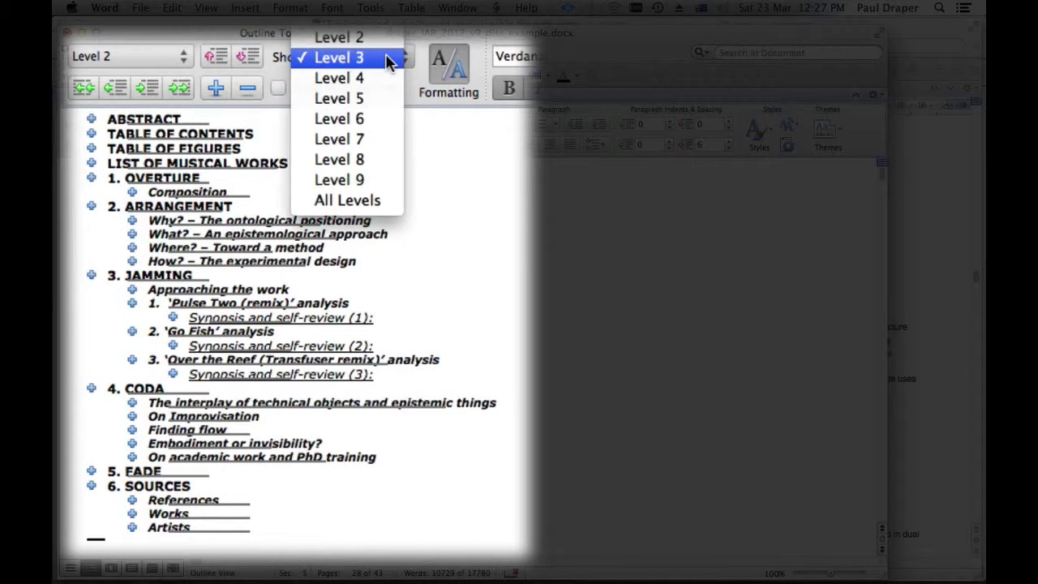
pyautogui.click(391, 41)
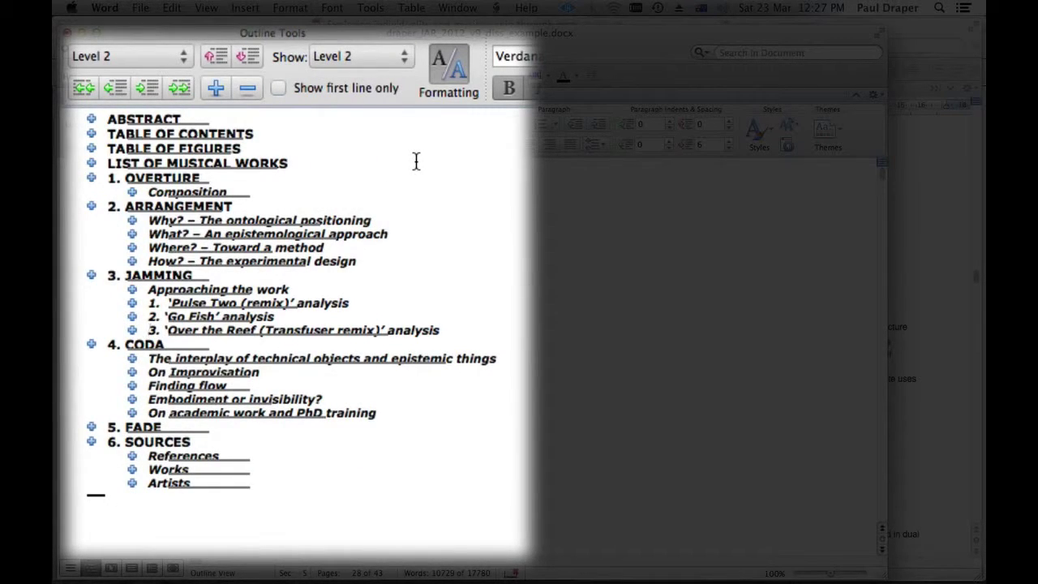
# Check the word count of each subsection under 2. ARRANGEMENT by selecting the Why?, What?, Where? and How? headings in turn.
pyautogui.click(93, 237)
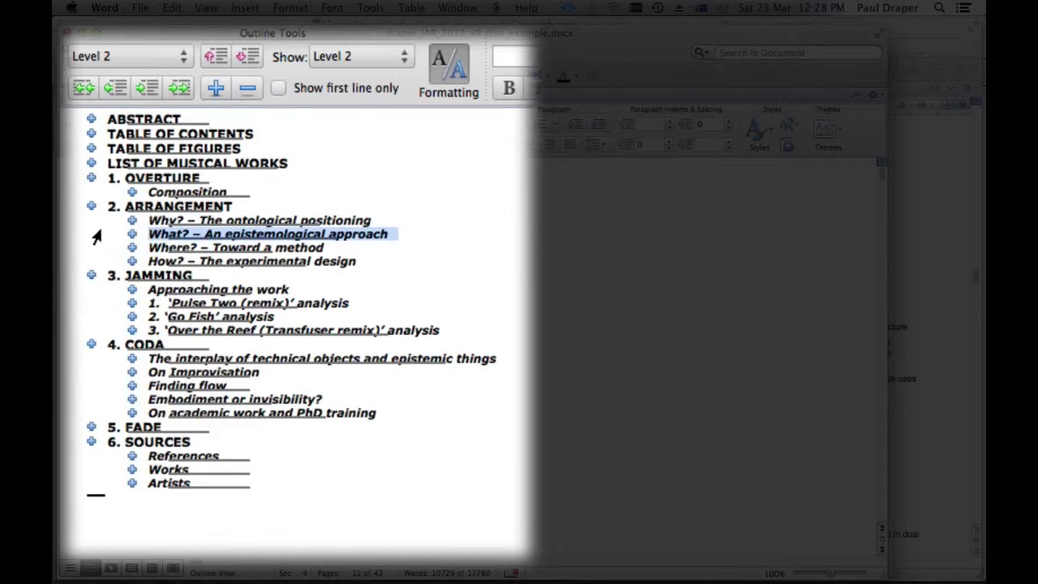
pyautogui.click(95, 225)
pyautogui.click(100, 237)
pyautogui.click(97, 251)
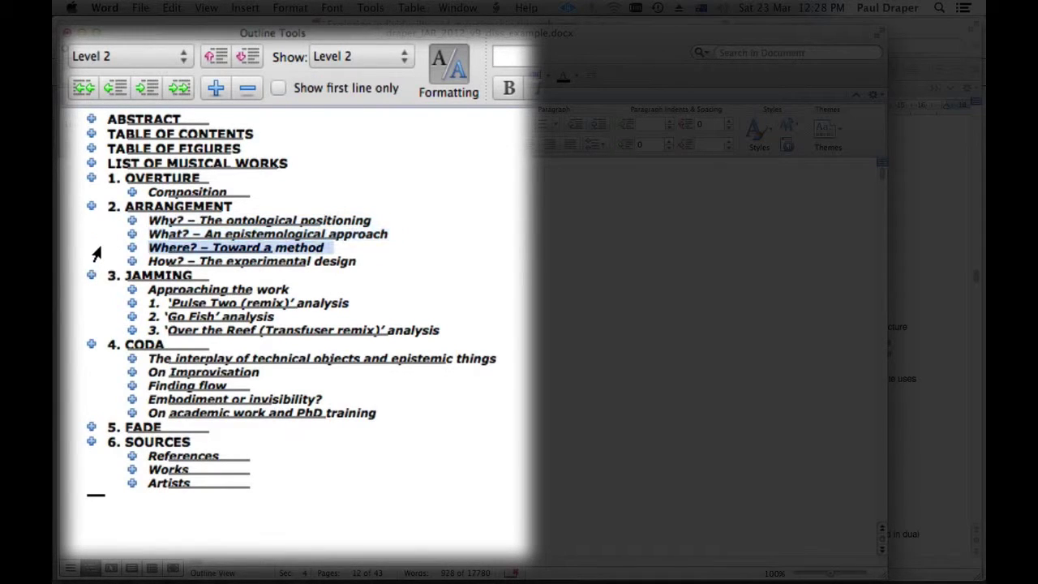
pyautogui.click(95, 262)
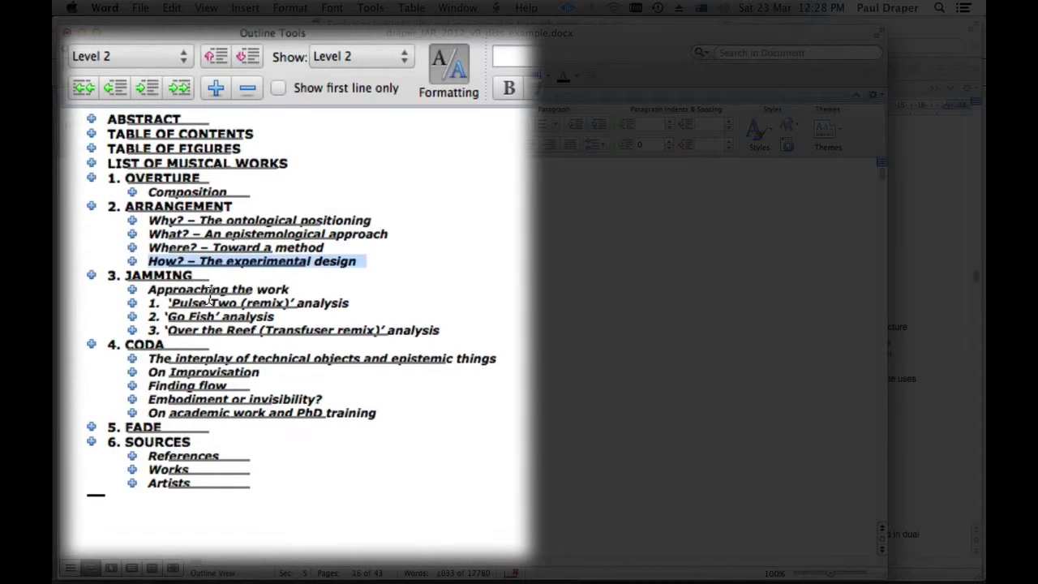
# Check the word counts under 3. JAMMING by selecting Approaching the work and the three analysis headings in turn.
pyautogui.click(91, 294)
pyautogui.click(92, 306)
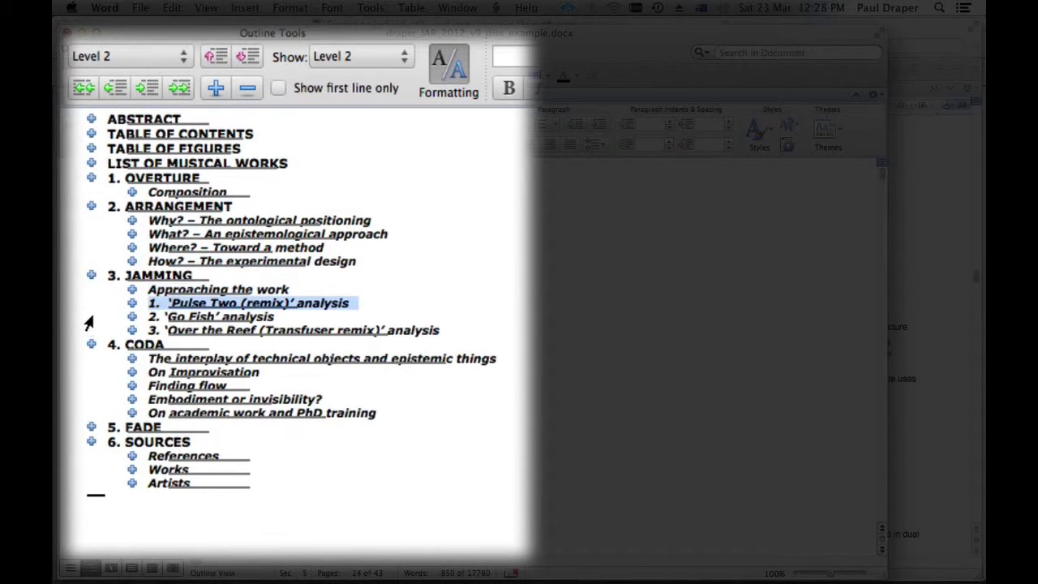
pyautogui.click(90, 320)
pyautogui.click(91, 332)
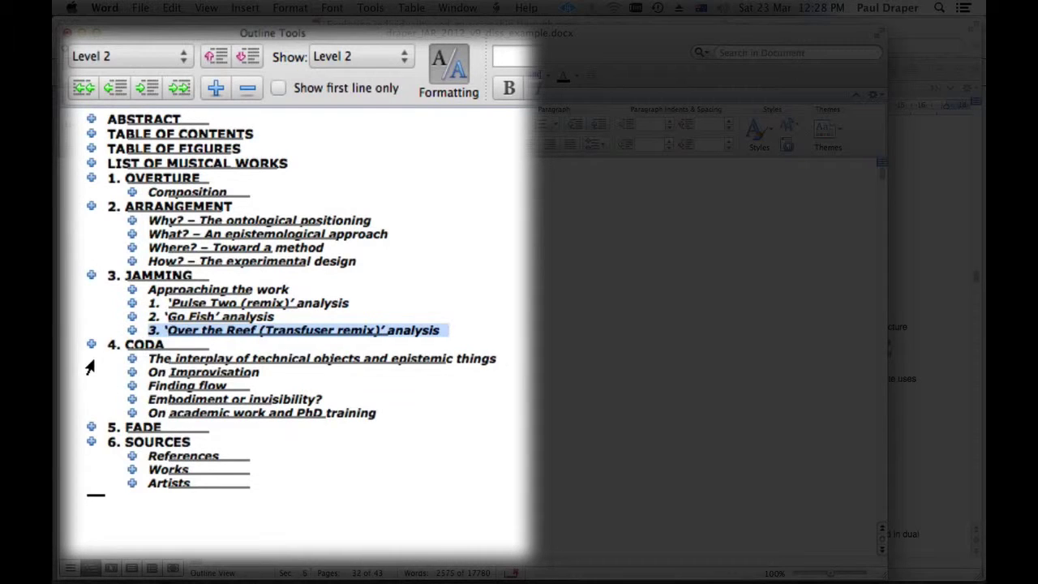
# Check the word counts under 4. CODA by selecting its five subheadings in turn, ending at On academic work and PhD training.
pyautogui.click(89, 363)
pyautogui.click(90, 377)
pyautogui.click(91, 390)
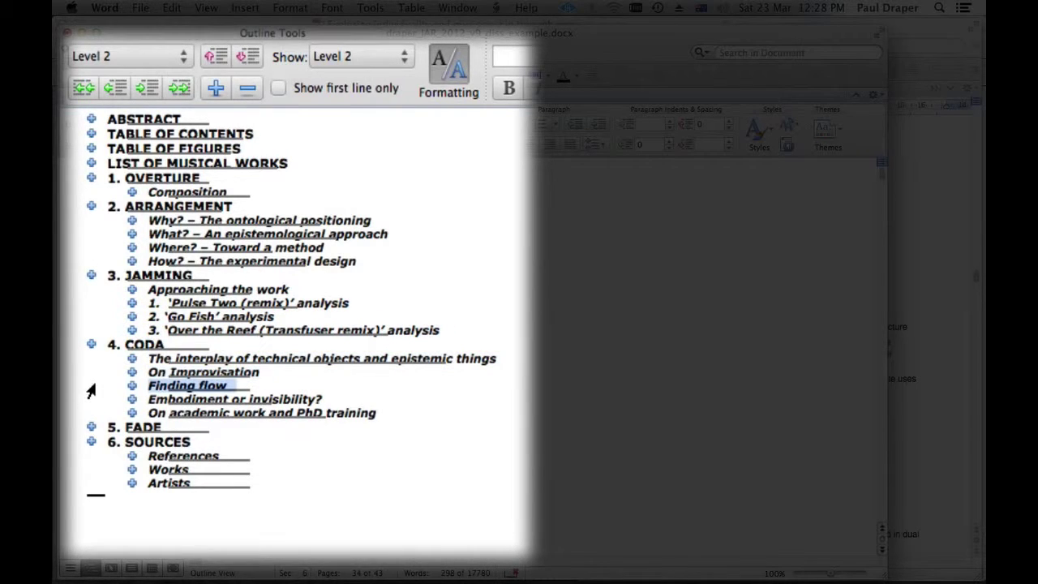
pyautogui.click(92, 400)
pyautogui.click(89, 412)
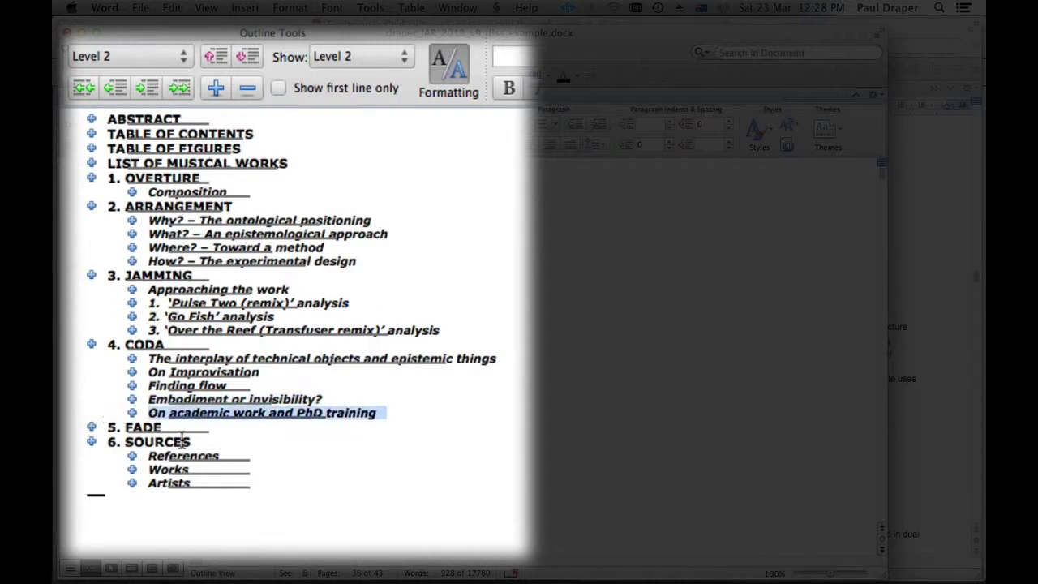
# Check the word counts of References, Works and Artists under 6. SOURCES, and reselect On Improvisation under 4. CODA.
pyautogui.click(92, 459)
pyautogui.click(97, 472)
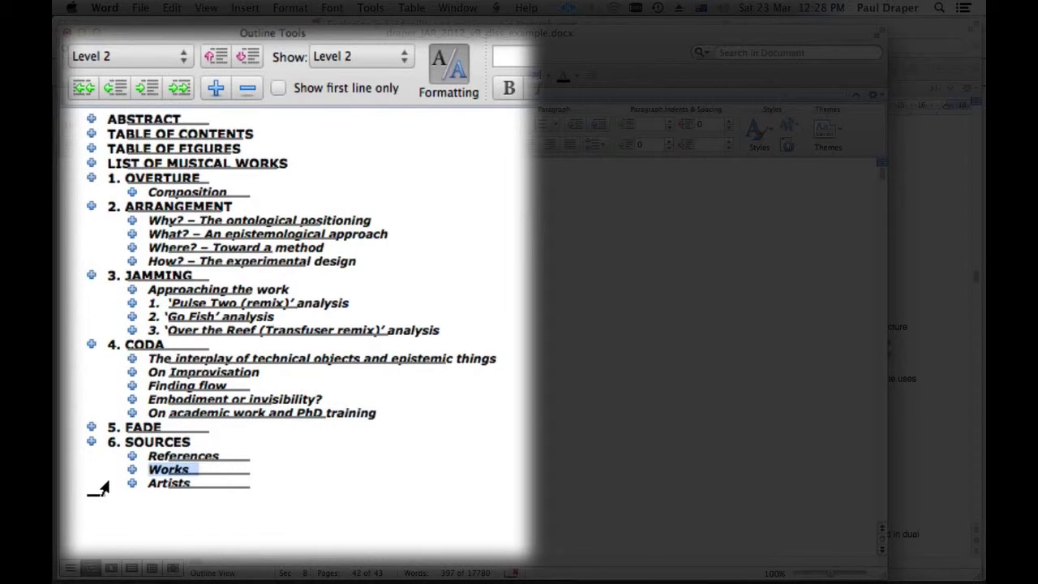
pyautogui.click(107, 485)
pyautogui.click(94, 376)
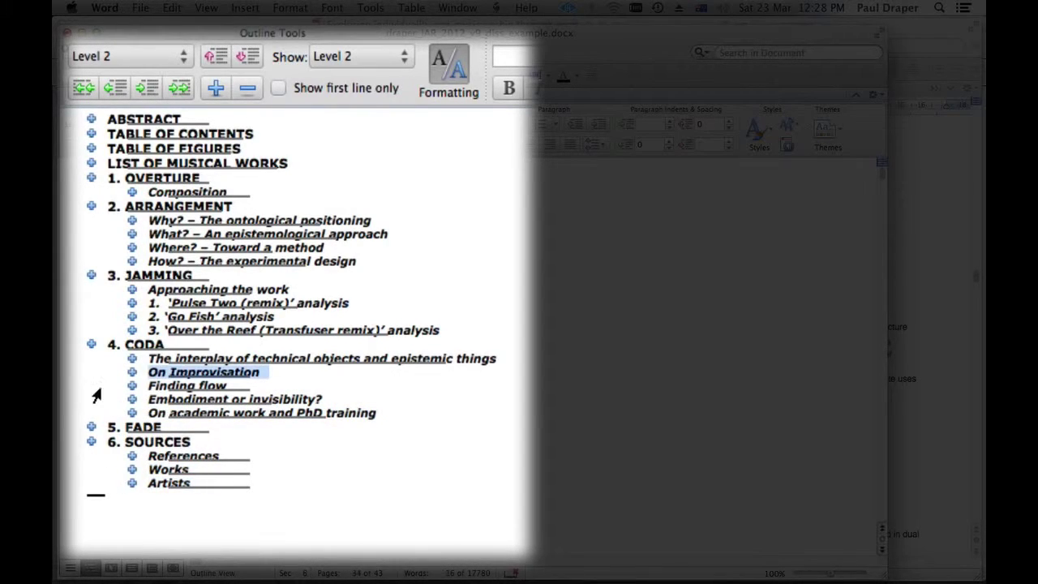
# Check the word counts of further subheadings under 4. CODA, 3. JAMMING and 2. ARRANGEMENT, ending at Where? – Toward a method.
pyautogui.click(100, 387)
pyautogui.click(110, 403)
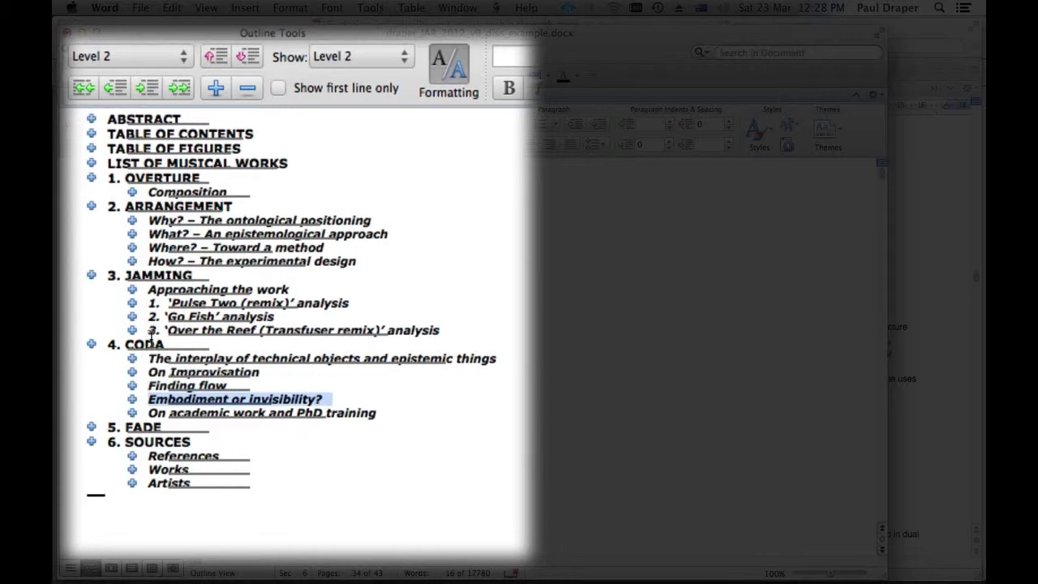
pyautogui.click(99, 307)
pyautogui.click(96, 321)
pyautogui.click(110, 249)
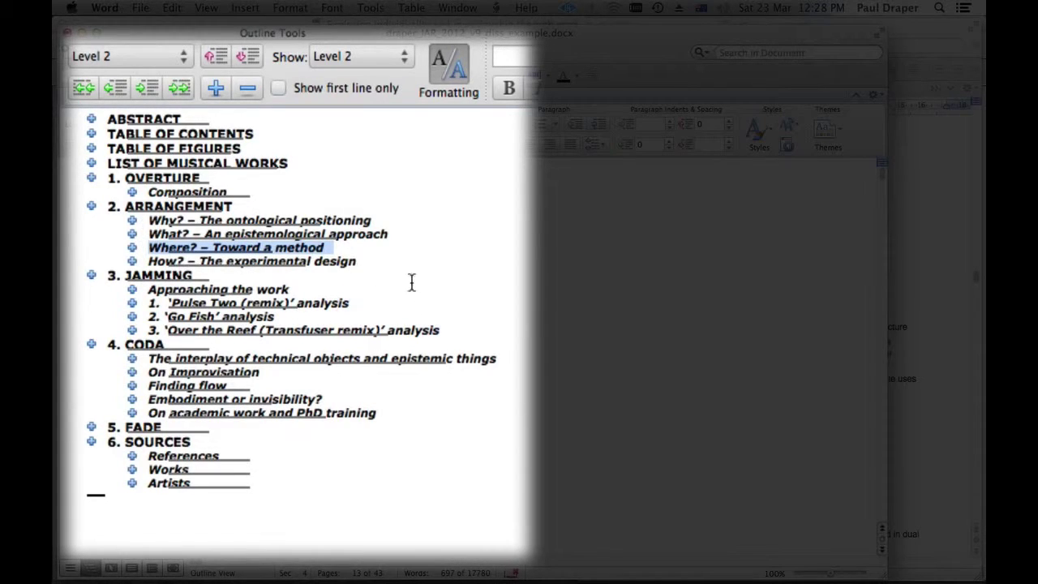
# Collapse the outline to Level 1 headings, expand it to Level 2, and finish with Level 3 headings shown.
pyautogui.click(400, 58)
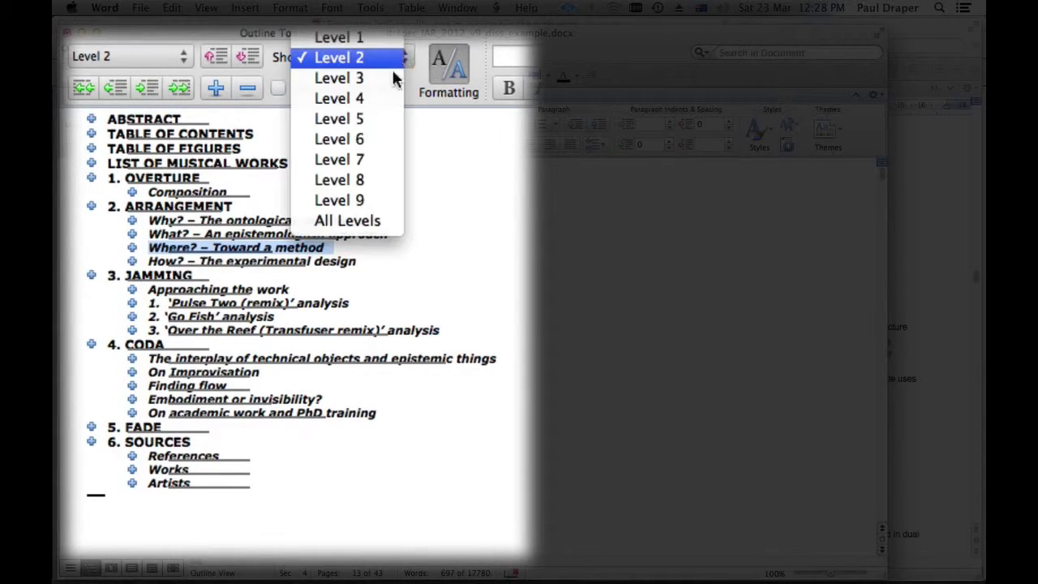
pyautogui.click(394, 42)
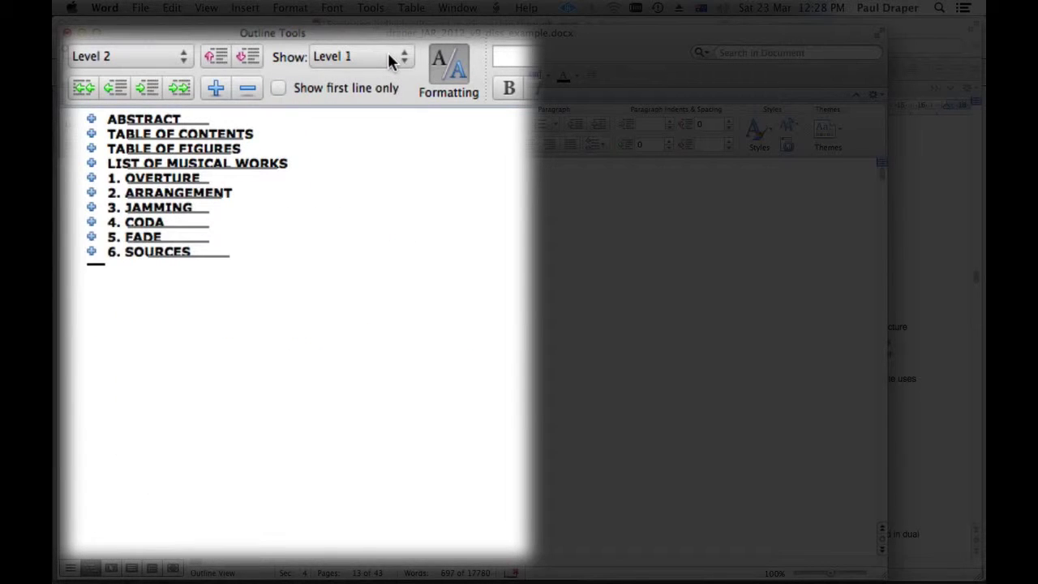
pyautogui.click(387, 62)
pyautogui.click(387, 75)
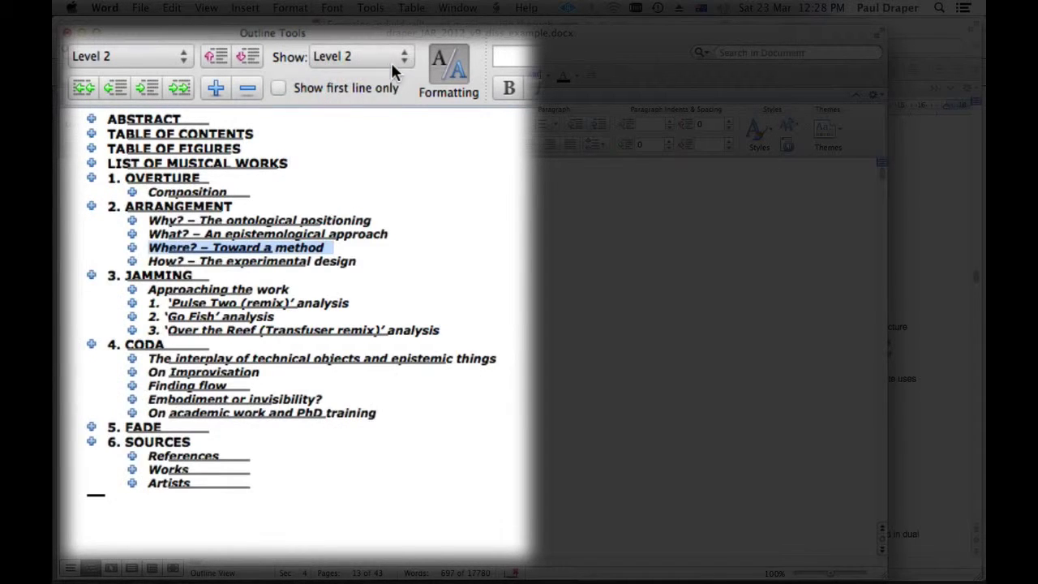
pyautogui.click(390, 64)
pyautogui.click(387, 77)
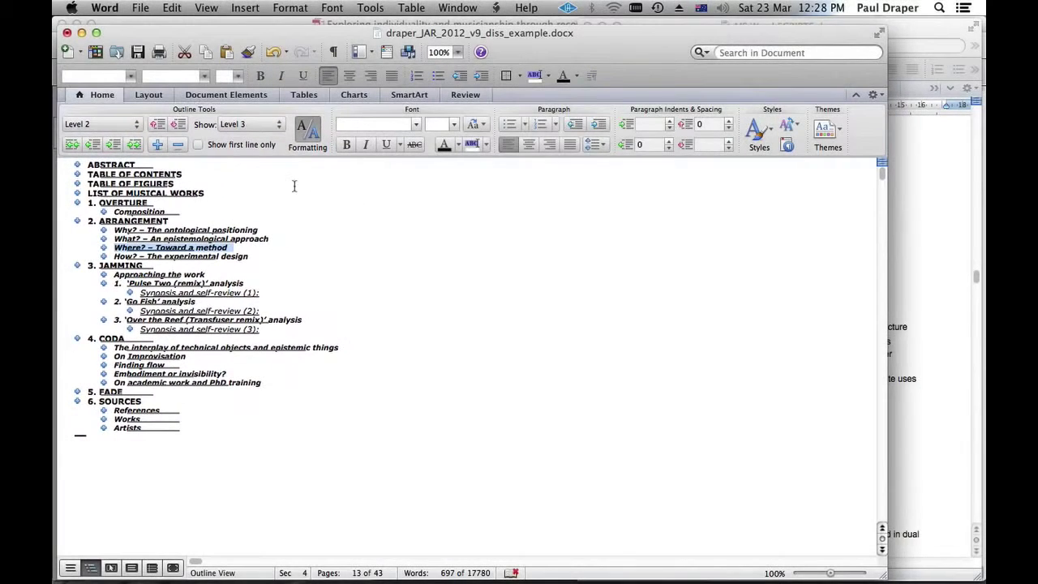
# Show all outline levels to examine the body text around Where? – Toward a method, and return the outline to Level 3.
pyautogui.click(259, 126)
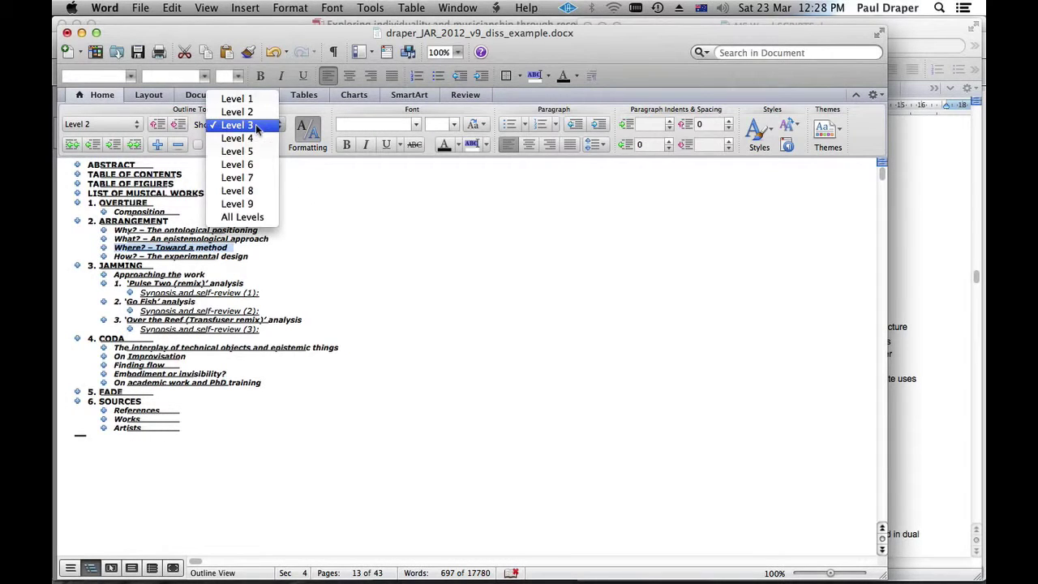
pyautogui.click(259, 217)
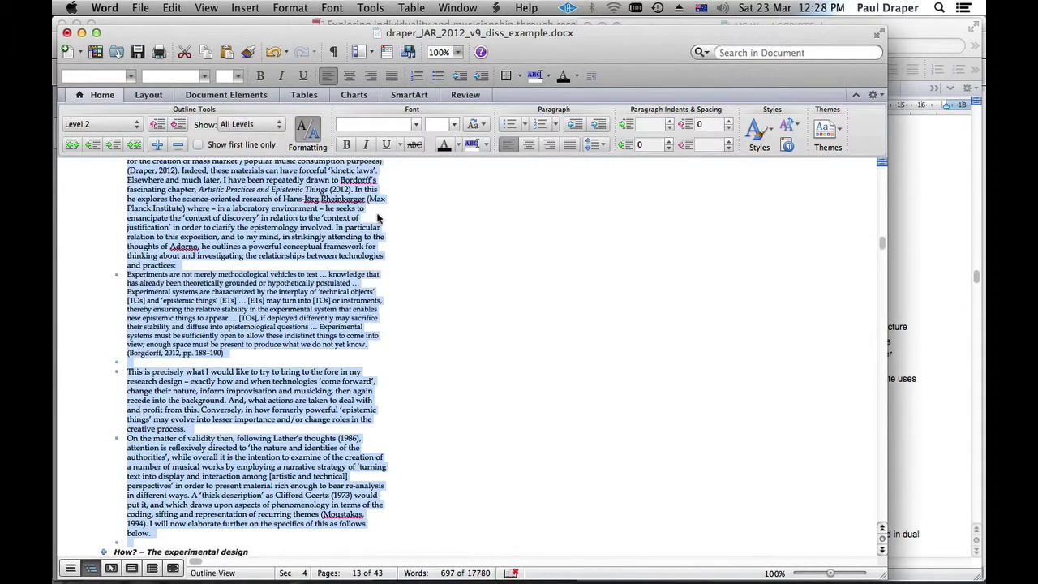
pyautogui.click(214, 10)
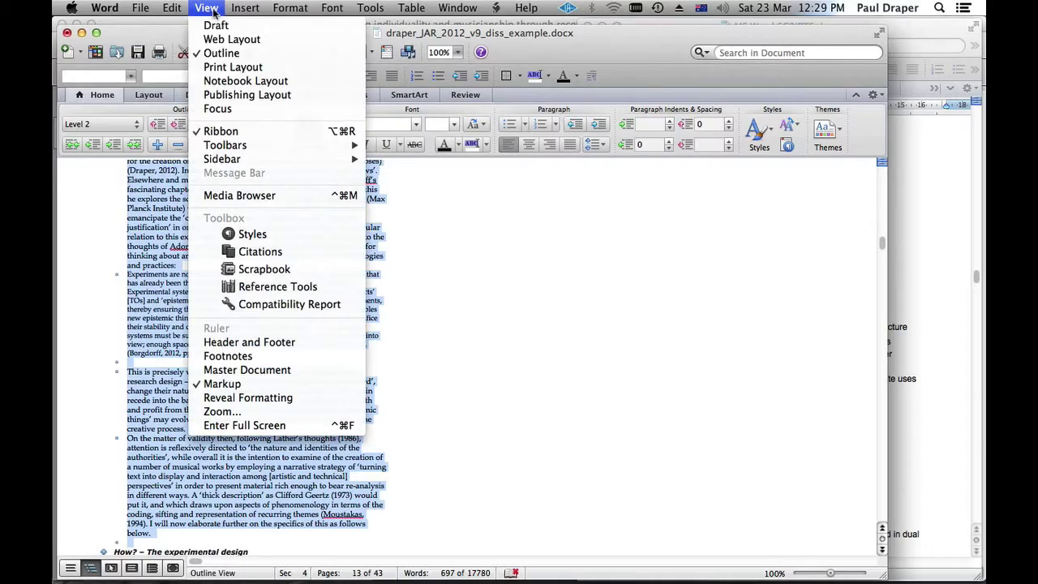
pyautogui.click(512, 291)
pyautogui.scroll(15, 514, 289)
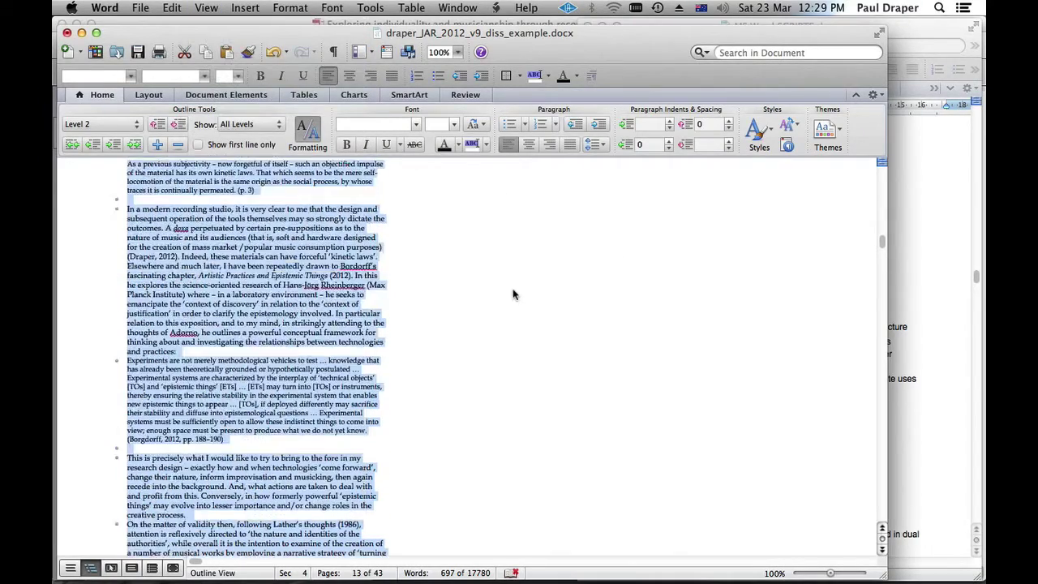
pyautogui.hscroll(-3, 515, 288)
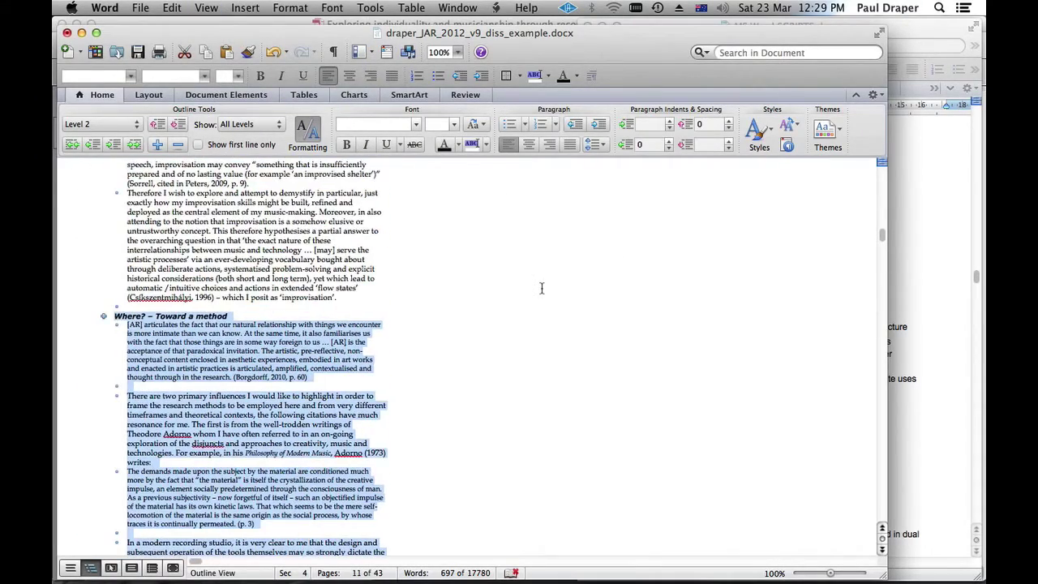
pyautogui.scroll(10, 541, 288)
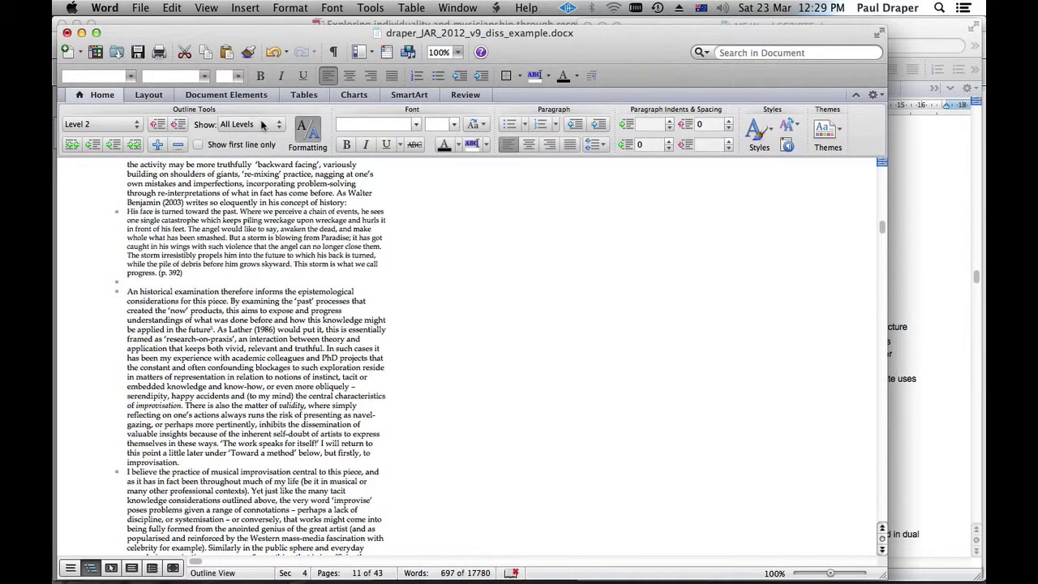
pyautogui.click(264, 124)
pyautogui.click(261, 39)
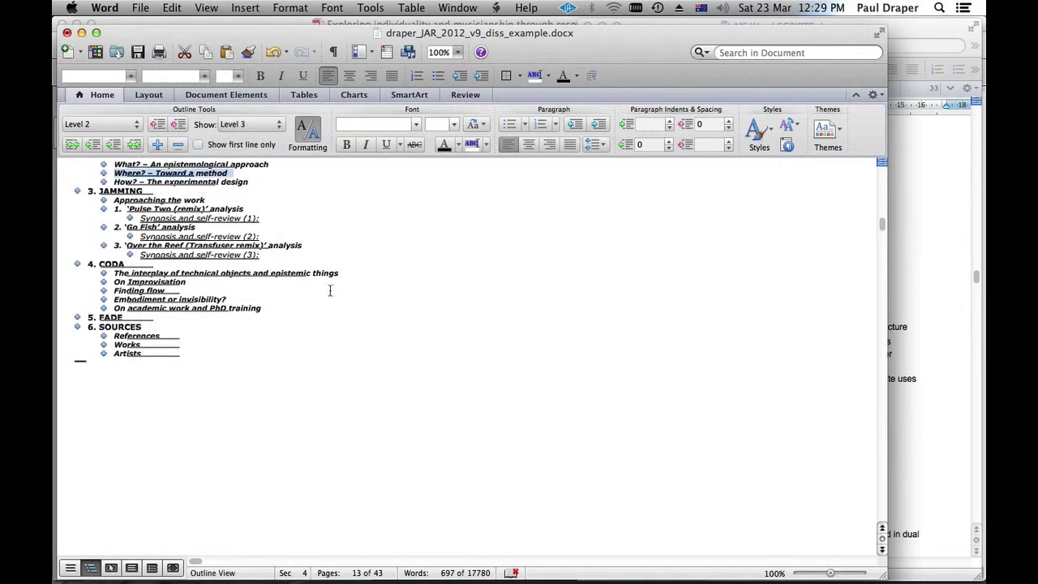
pyautogui.scroll(1, 185, 234)
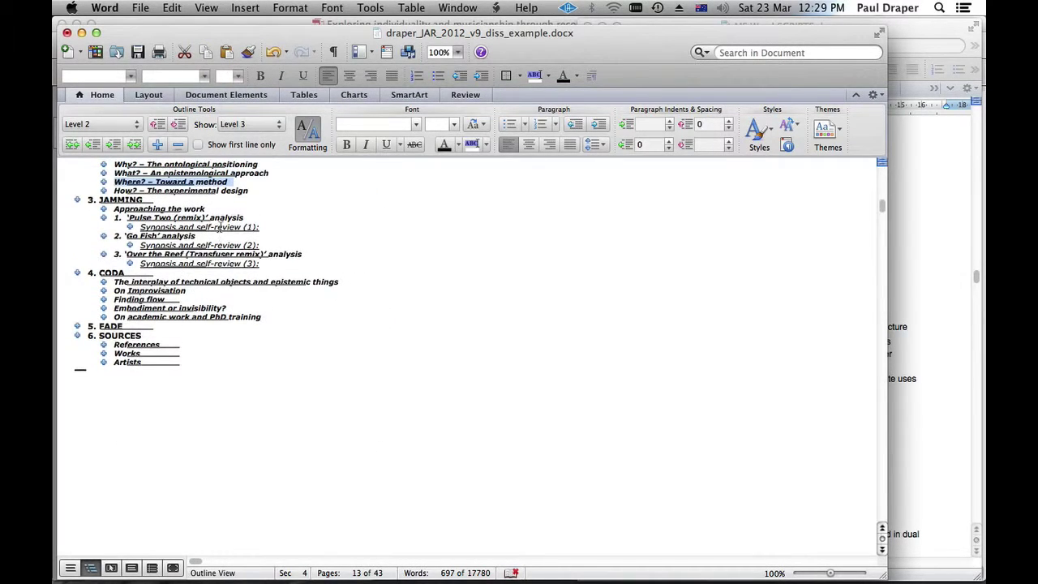
# Select Synopsis and self-review (1), show all levels to examine its full text, and return the outline to Level 3.
pyautogui.click(85, 229)
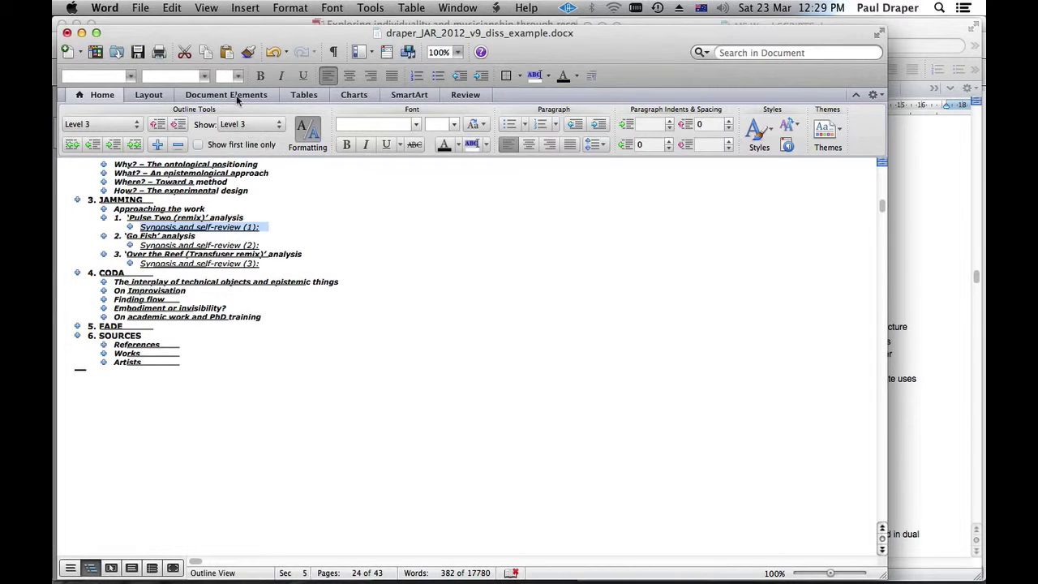
pyautogui.click(260, 124)
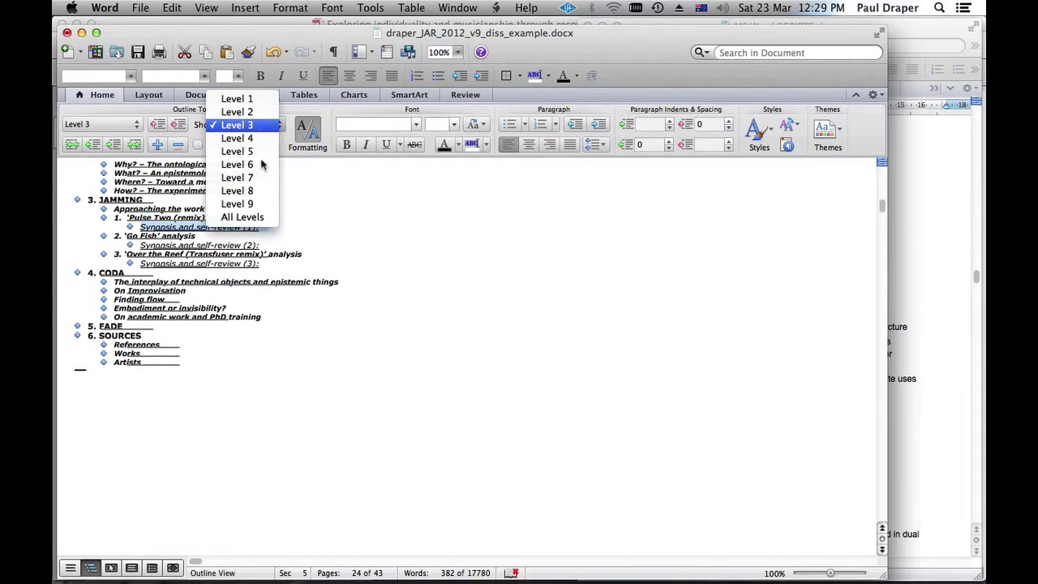
pyautogui.click(266, 217)
pyautogui.scroll(-3, 315, 234)
pyautogui.scroll(6, 315, 231)
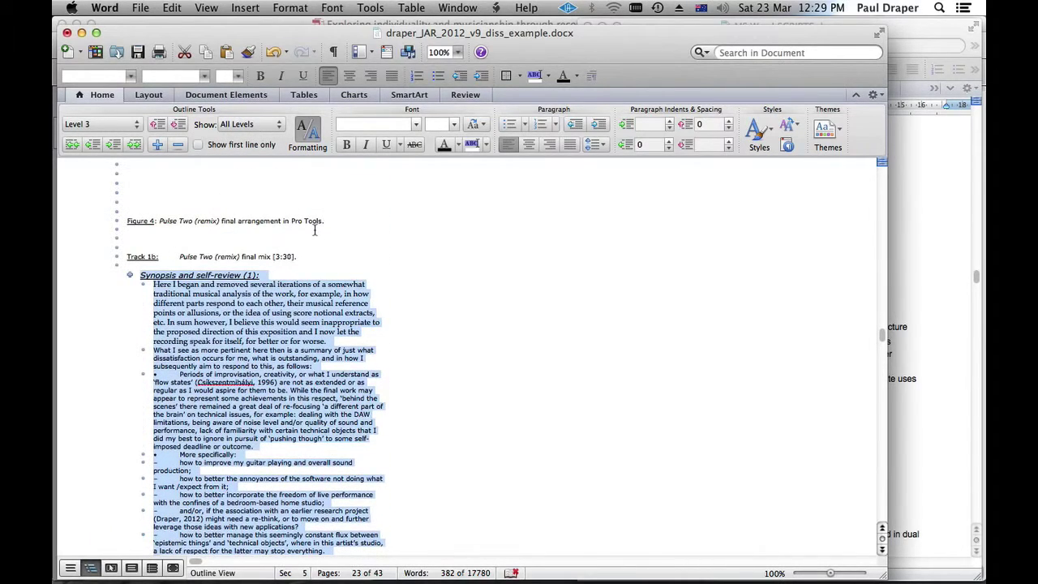
pyautogui.scroll(-4, 315, 231)
pyautogui.scroll(2, 315, 230)
pyautogui.click(257, 126)
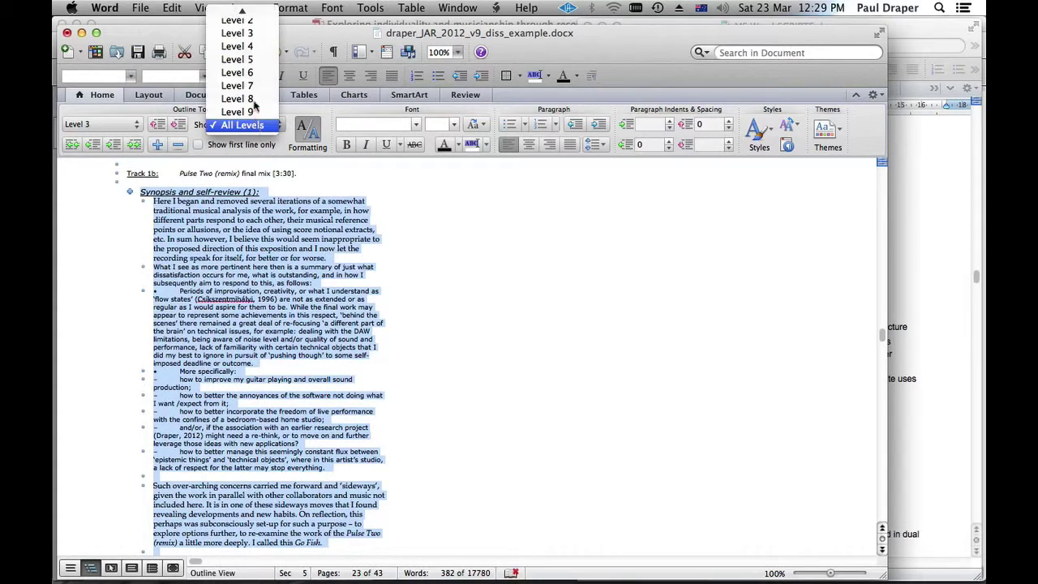
pyautogui.click(247, 34)
pyautogui.scroll(3, 353, 299)
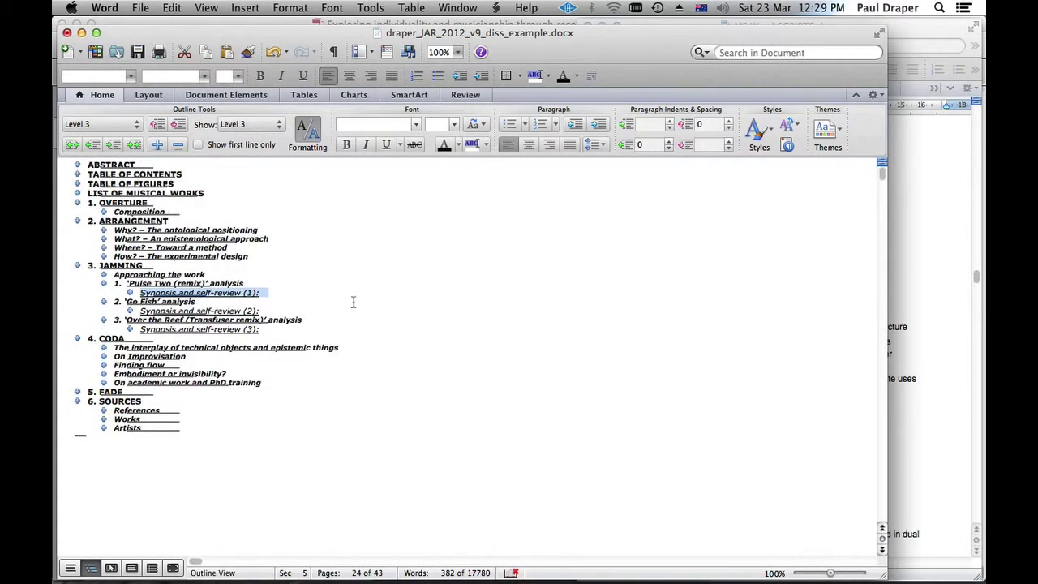
# Move the Why? – The ontological positioning section below How? – The experimental design under 2. ARRANGEMENT.
pyautogui.click(72, 240)
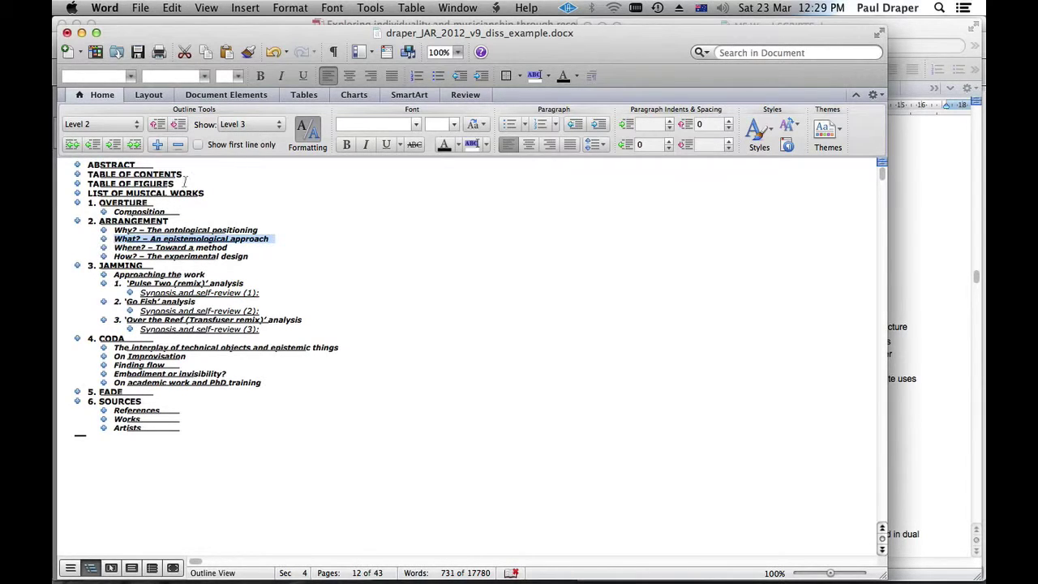
pyautogui.moveTo(104, 234); pyautogui.dragTo(105, 245)
pyautogui.click(103, 245)
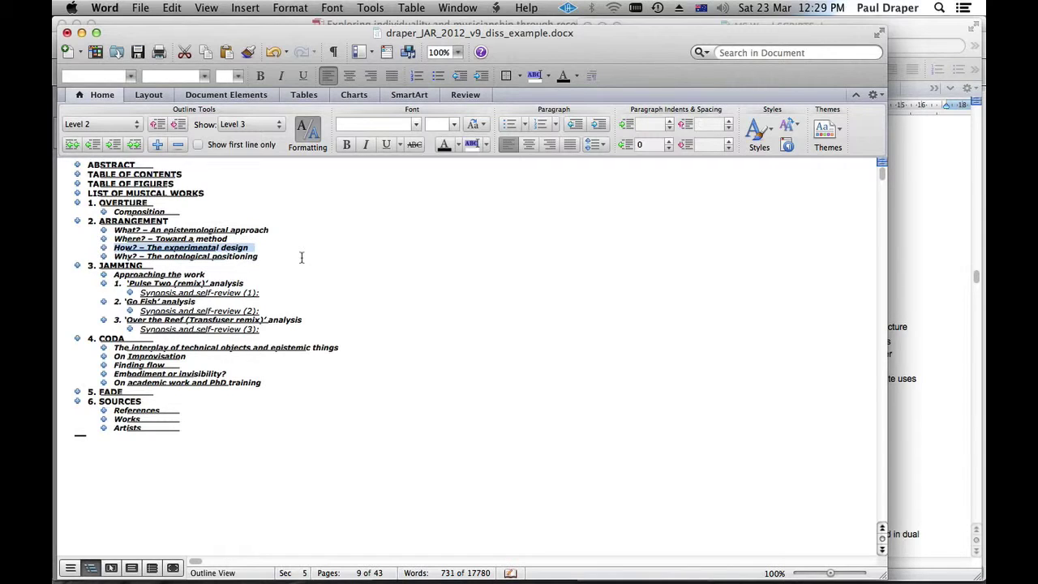
# Show all levels to examine the body text of the rearranged How? and Why? sections, and return the outline to Level 3.
pyautogui.click(265, 126)
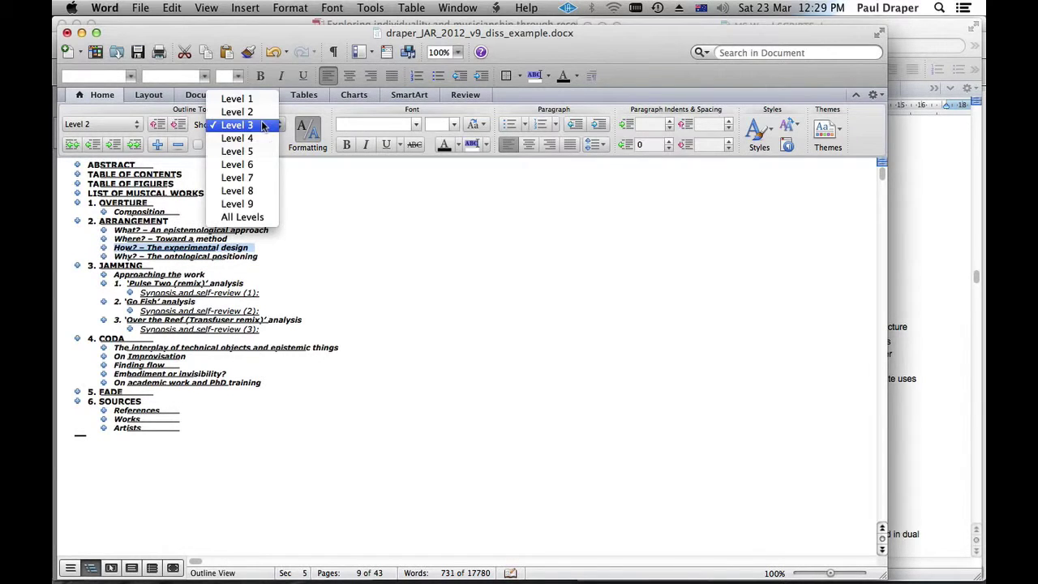
pyautogui.click(243, 217)
pyautogui.scroll(-3, 323, 248)
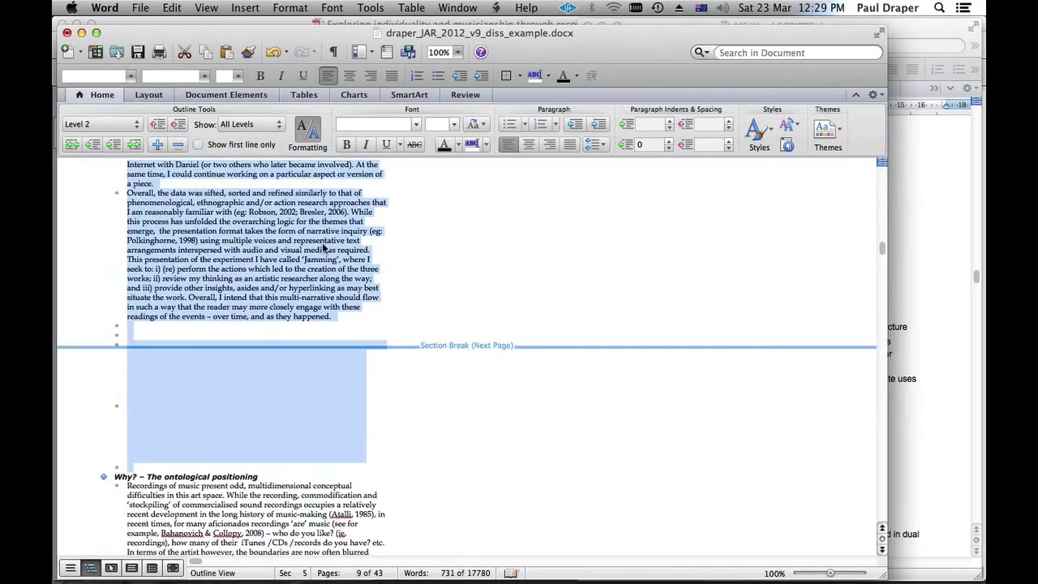
pyautogui.scroll(8, 323, 248)
pyautogui.scroll(10, 323, 248)
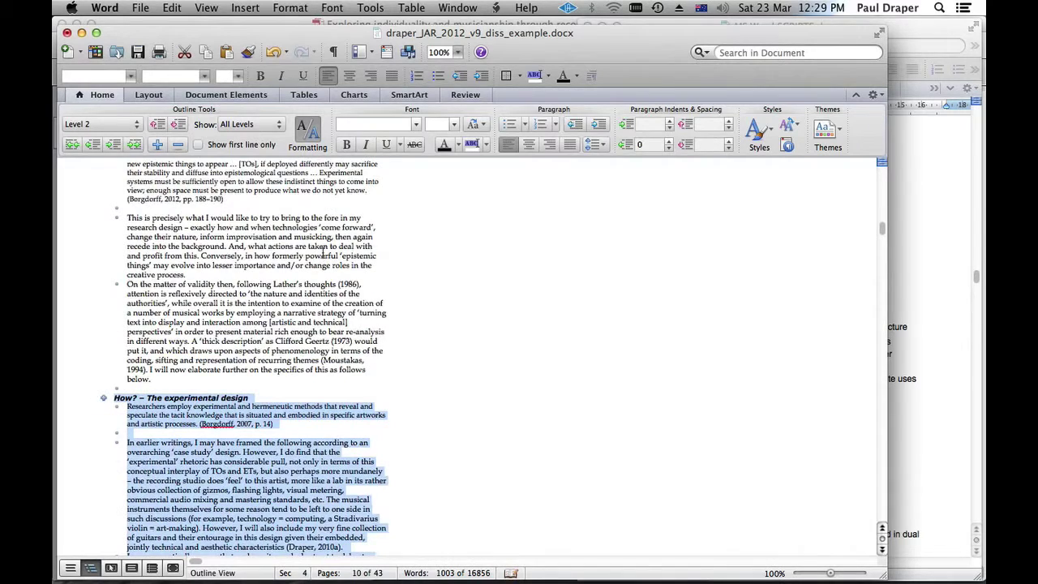
pyautogui.scroll(-3, 323, 249)
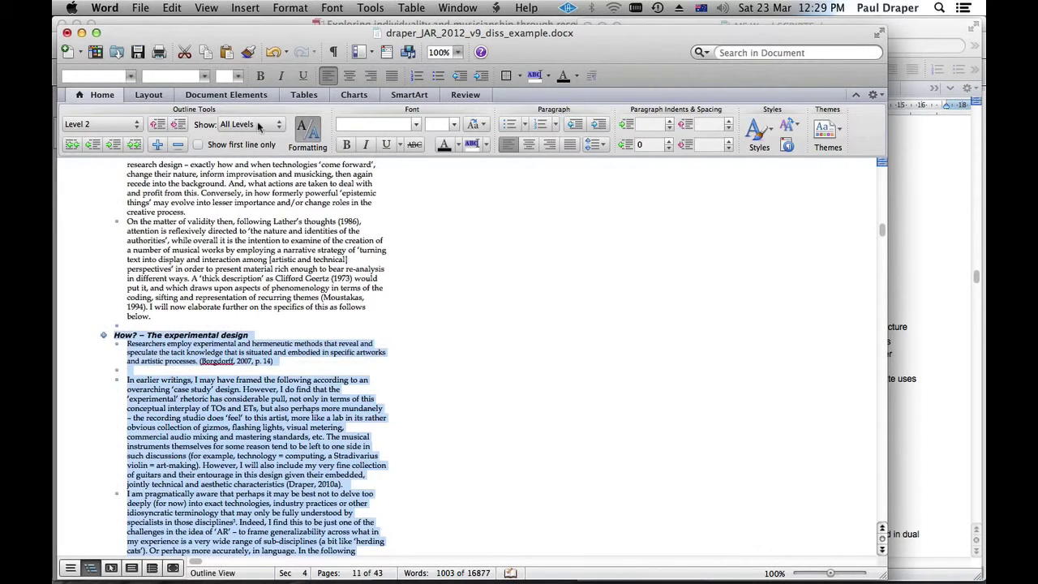
pyautogui.click(258, 128)
pyautogui.click(257, 36)
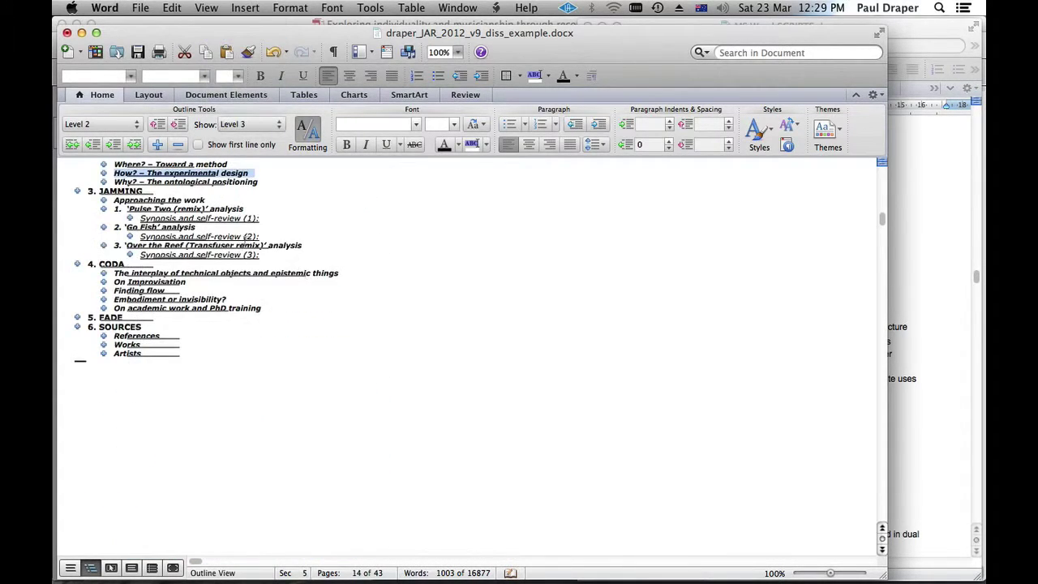
pyautogui.scroll(3, 305, 207)
# Check the word counts of Where?, How?, Synopsis and self-review (1), 'Go Fish' analysis and On Improvisation by selecting each in turn.
pyautogui.click(106, 240)
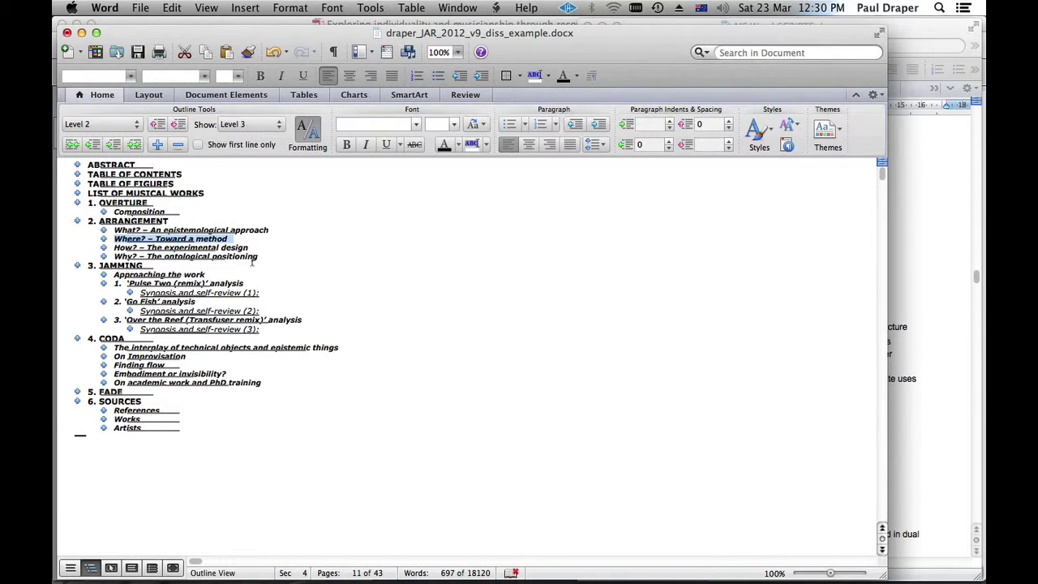
pyautogui.click(73, 250)
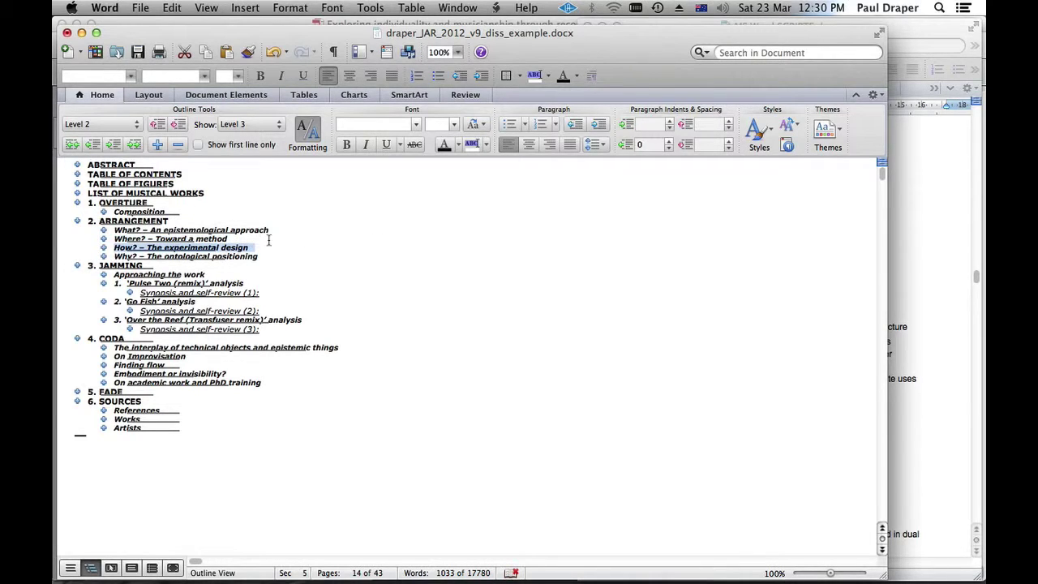
pyautogui.click(67, 296)
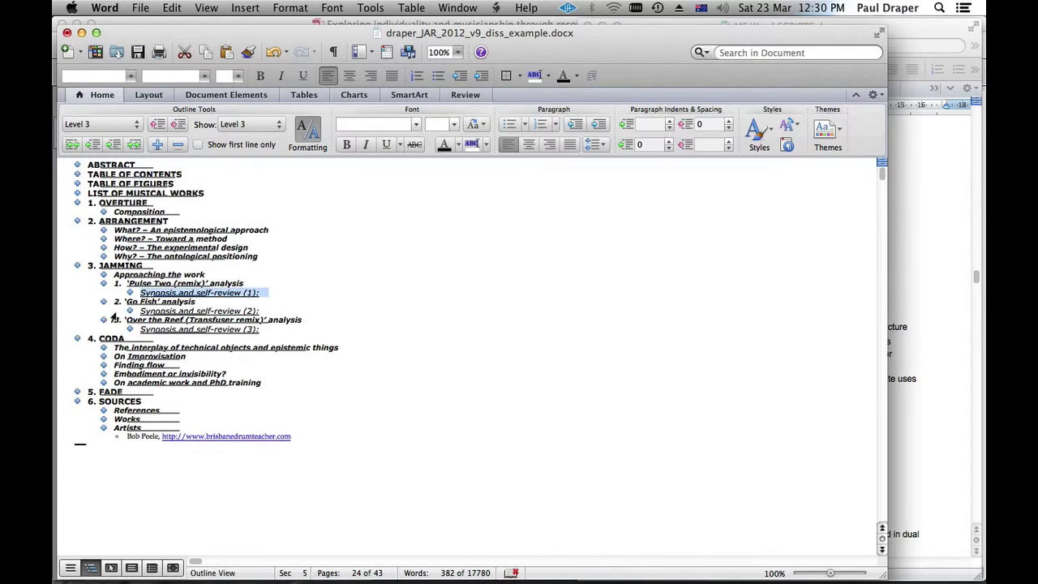
pyautogui.click(77, 307)
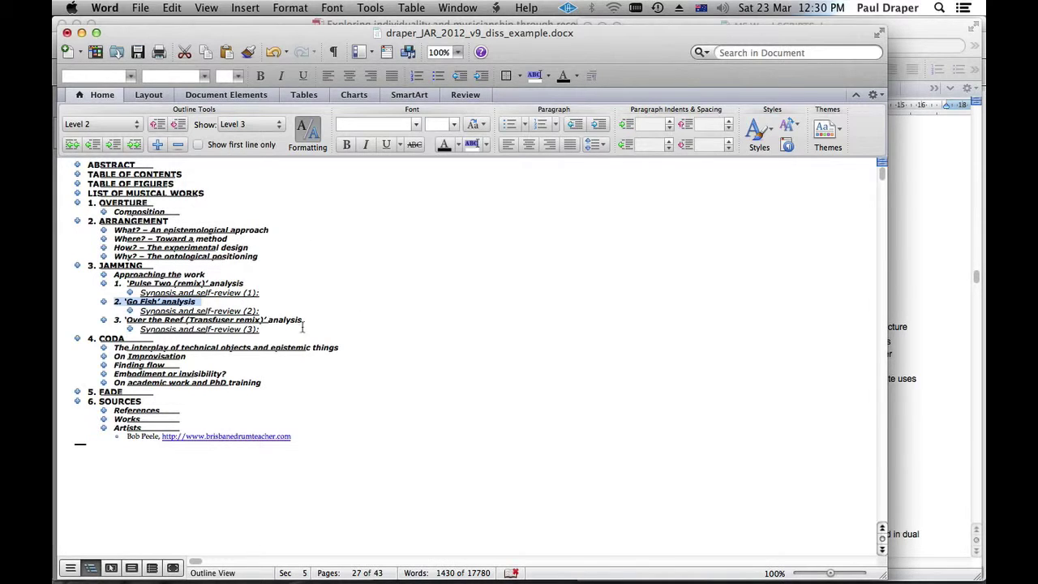
pyautogui.click(78, 358)
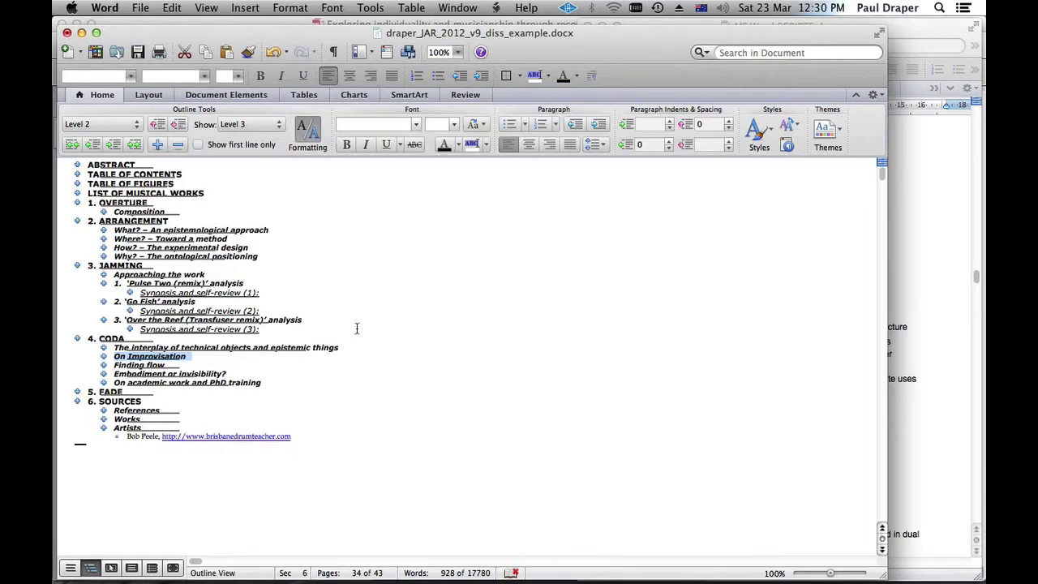
# Review subsections of 2. ARRANGEMENT and On academic work and PhD training by selecting their headings, and clear the selection.
pyautogui.click(72, 247)
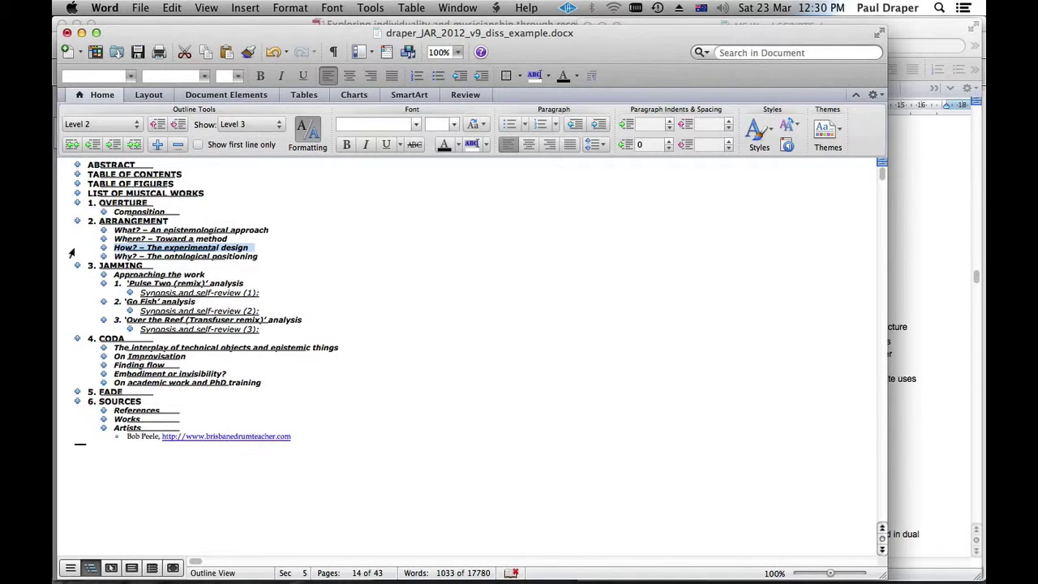
pyautogui.click(70, 252)
pyautogui.click(72, 255)
pyautogui.click(60, 232)
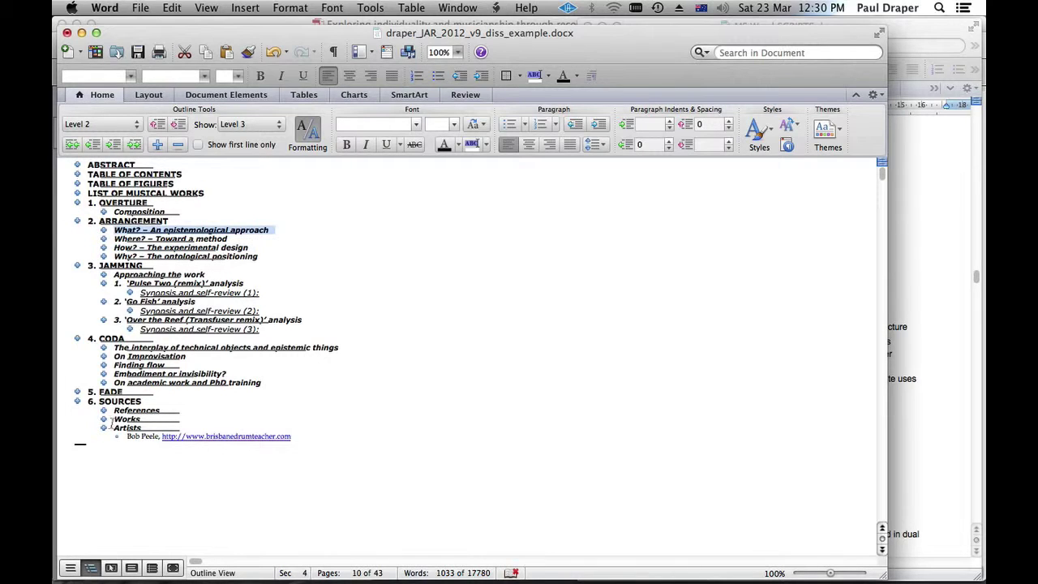
pyautogui.click(75, 386)
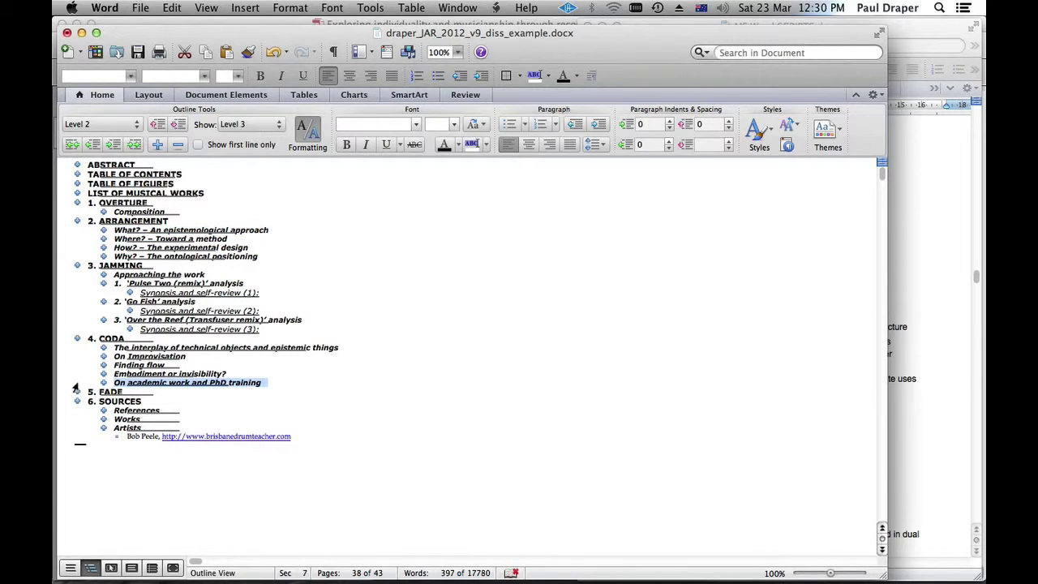
pyautogui.click(395, 238)
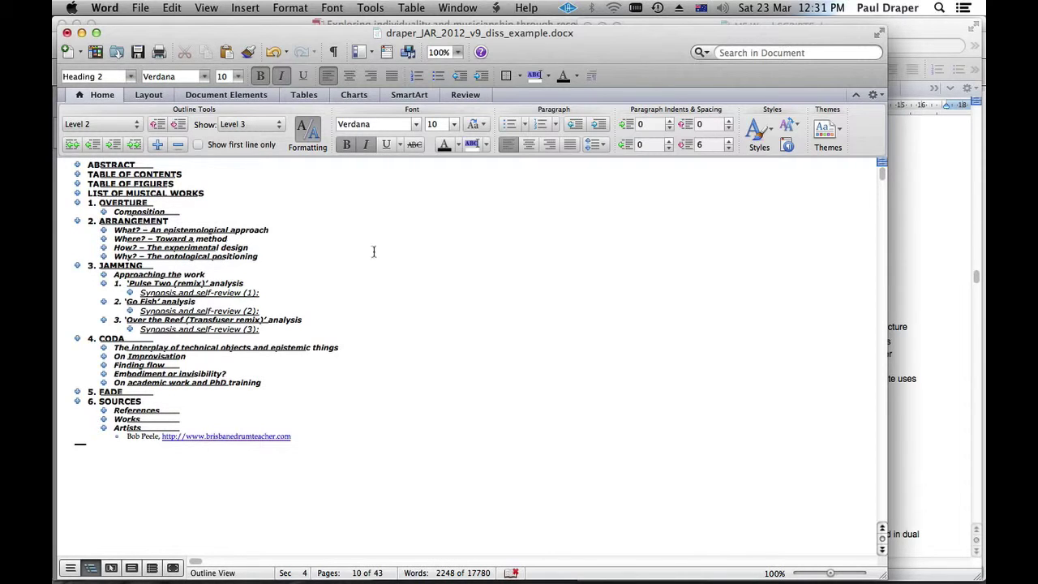
# Select The interplay of technical objects and epistemic things heading, return to 2. ARRANGEMENT, and display the outline at Level 9 and Level 2.
pyautogui.click(72, 349)
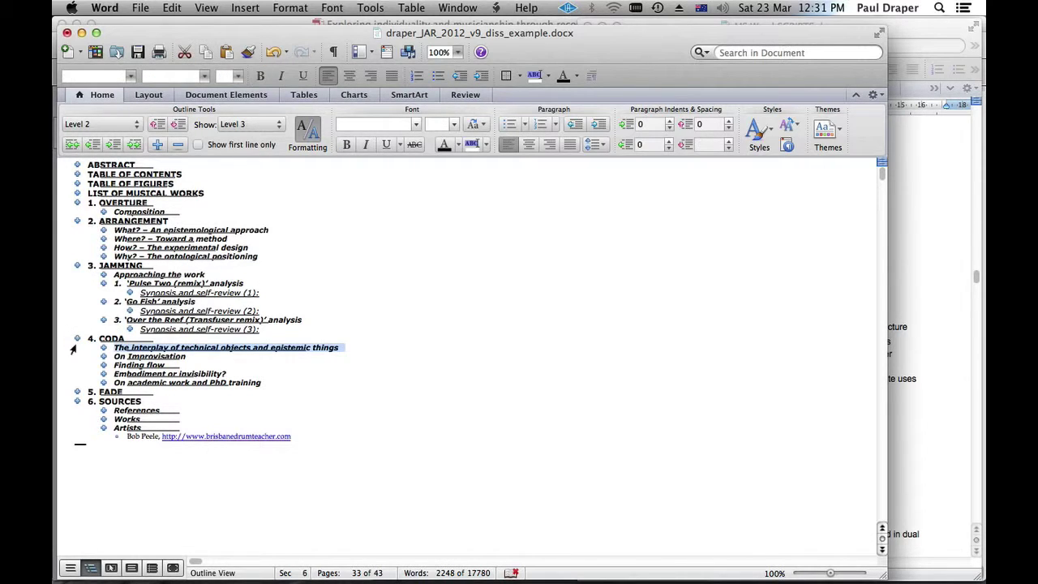
pyautogui.click(355, 220)
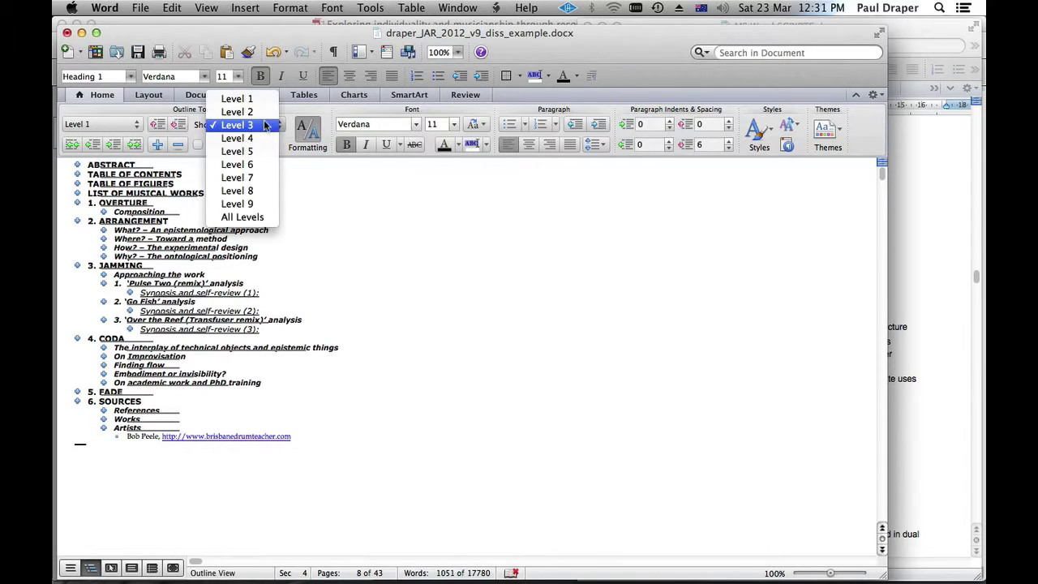
pyautogui.click(264, 124)
pyautogui.click(253, 204)
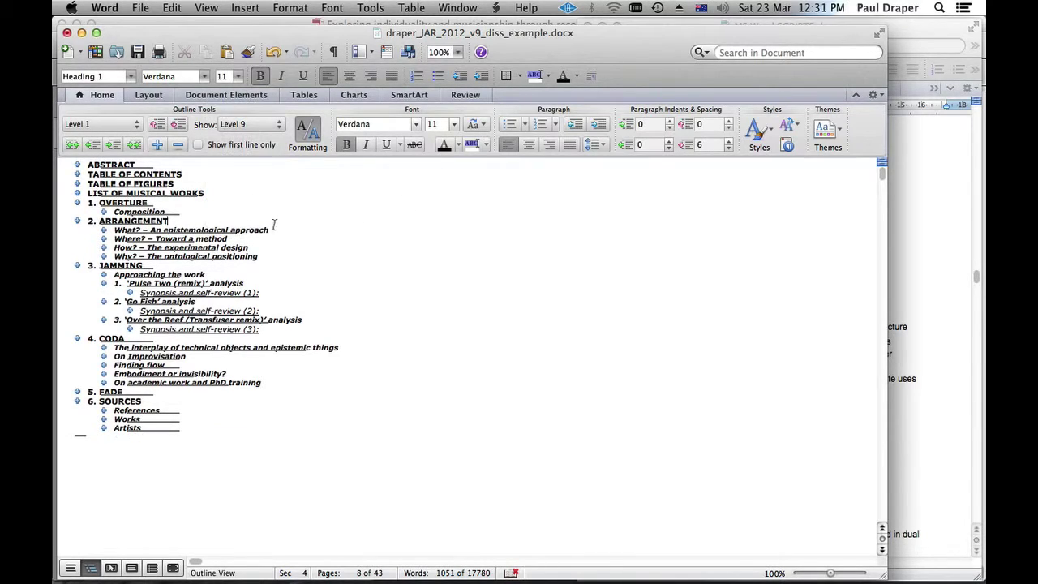
pyautogui.click(254, 124)
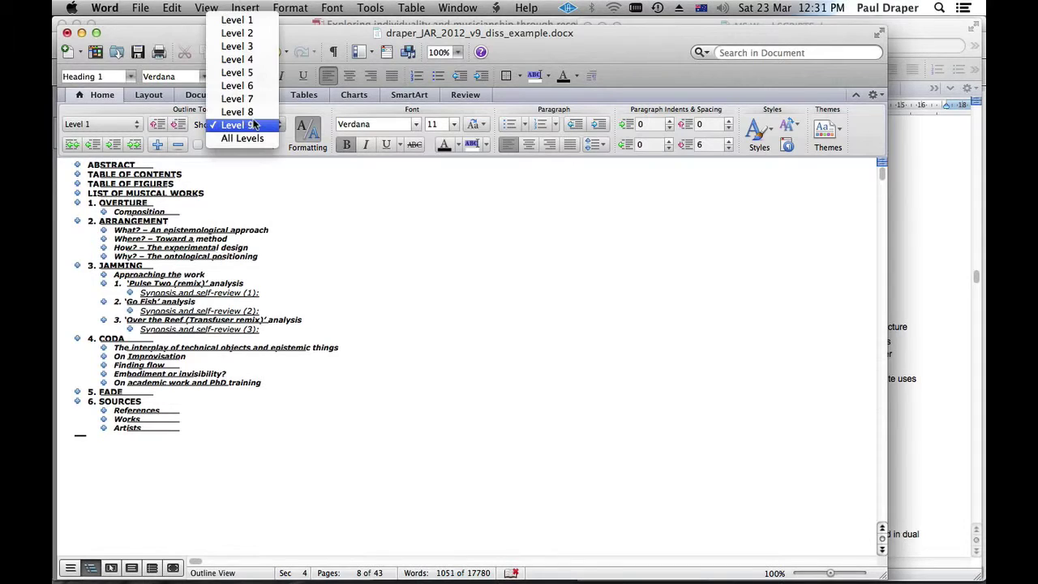
pyautogui.click(261, 31)
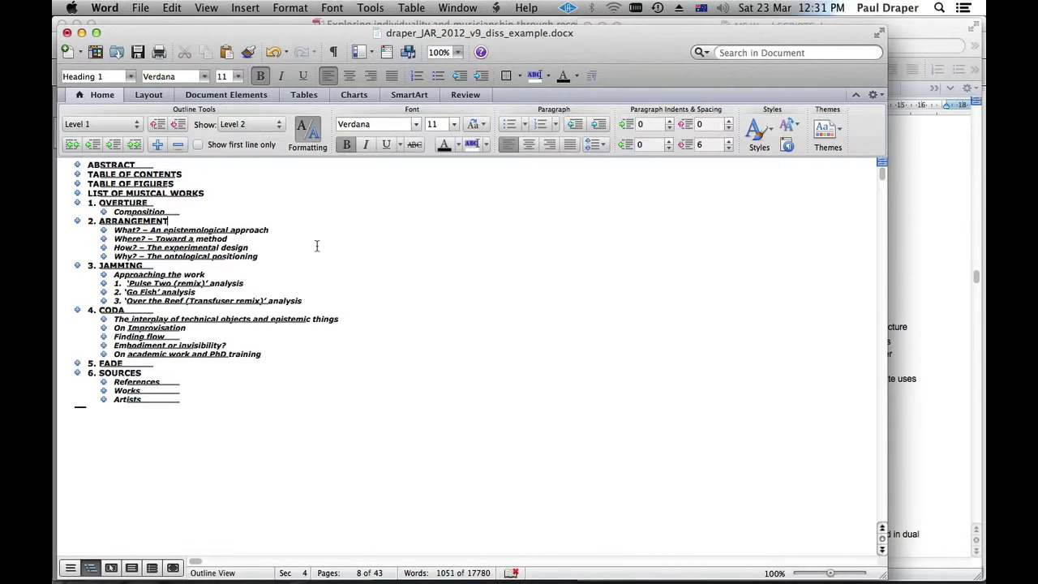
# Collapse the outline to Level 1 to examine only the main headings, and expand it to show the subheadings again.
pyautogui.click(208, 10)
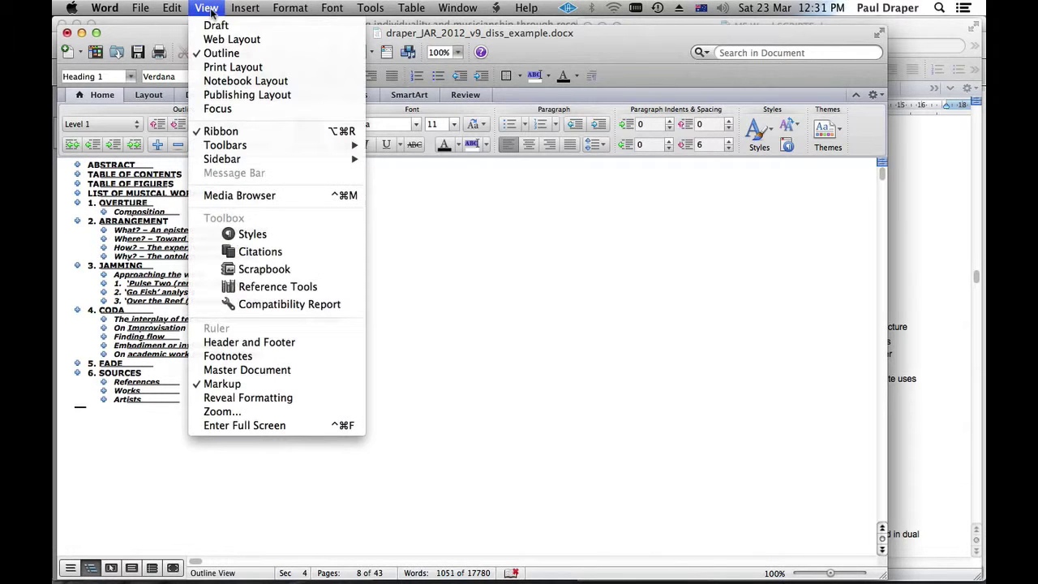
pyautogui.click(490, 275)
pyautogui.click(259, 125)
pyautogui.click(239, 112)
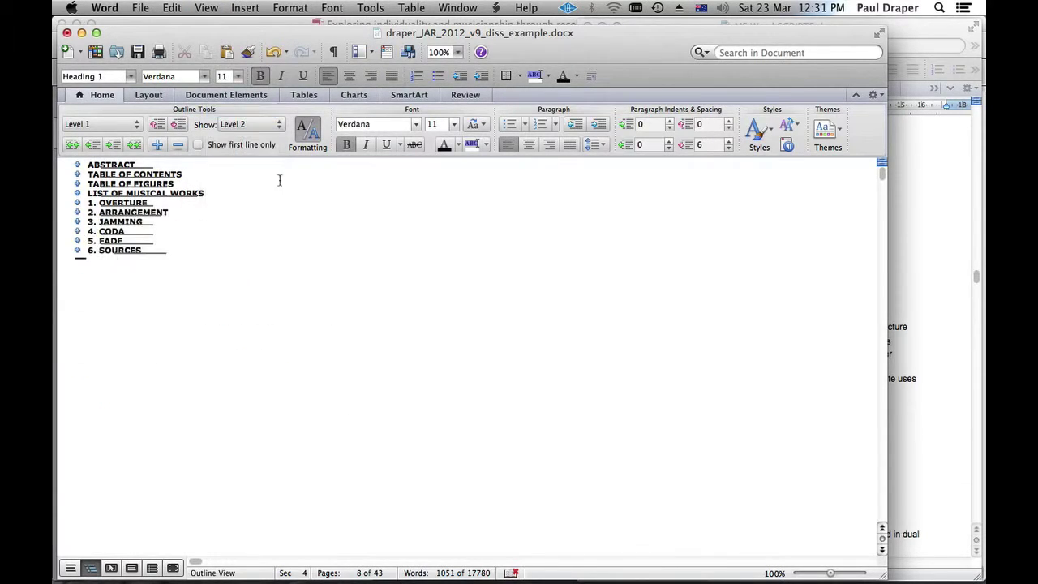
pyautogui.click(259, 126)
pyautogui.click(241, 151)
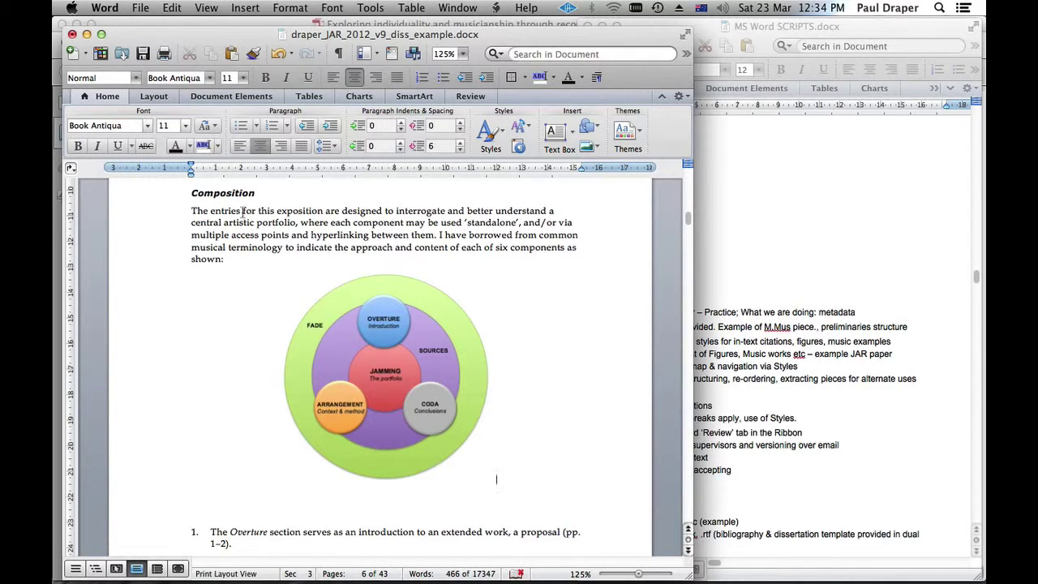
# Open the footnote and endnote settings for a note after "exposition" in the first Composition paragraph.
pyautogui.click(322, 213)
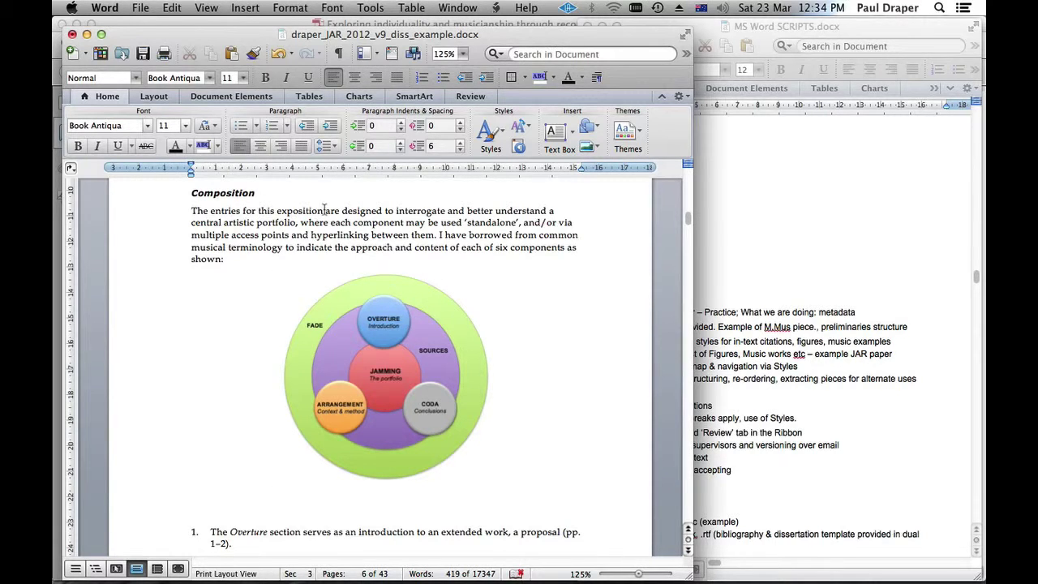
pyautogui.click(247, 8)
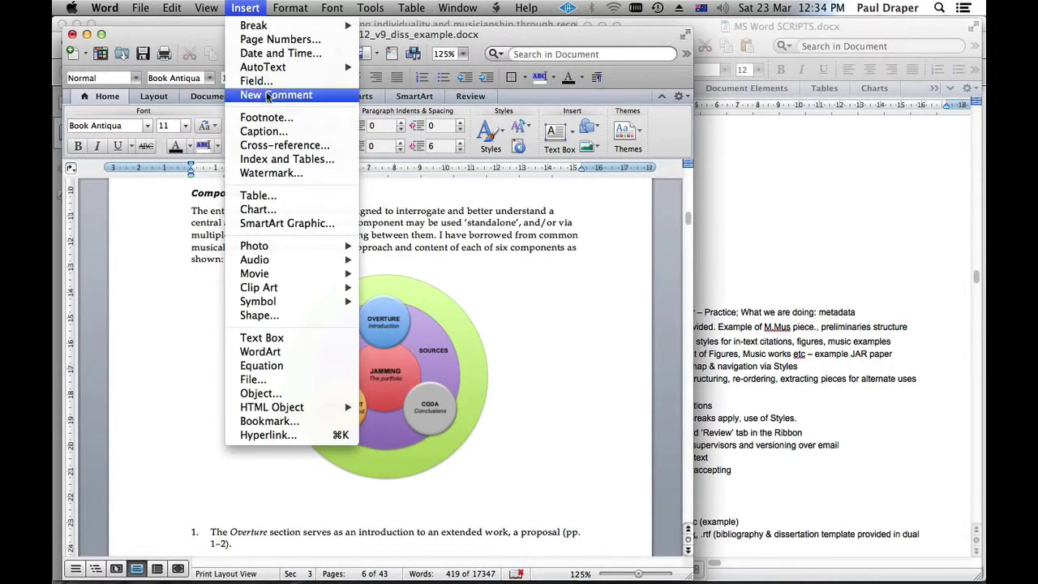
pyautogui.click(267, 119)
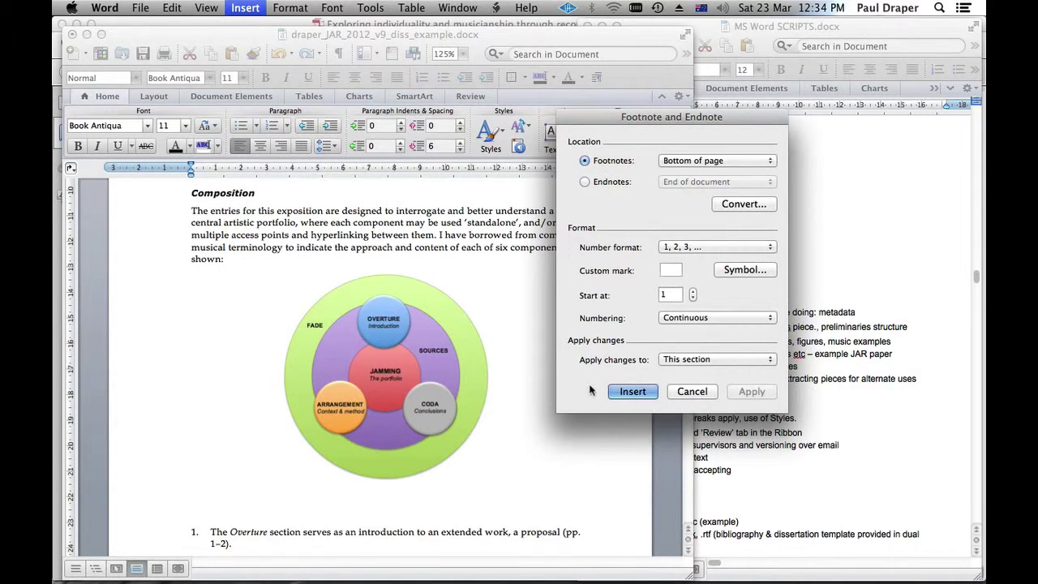
# Examine the location choices for footnotes and endnotes, and set the note type back to Footnotes at the bottom of the page.
pyautogui.click(701, 165)
pyautogui.click(585, 192)
pyautogui.click(584, 183)
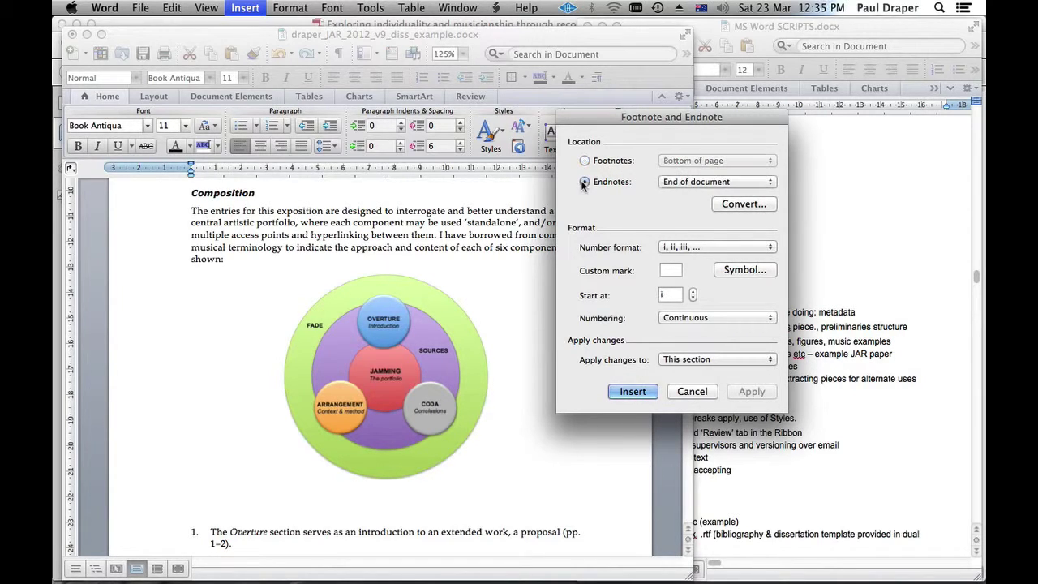
pyautogui.click(692, 180)
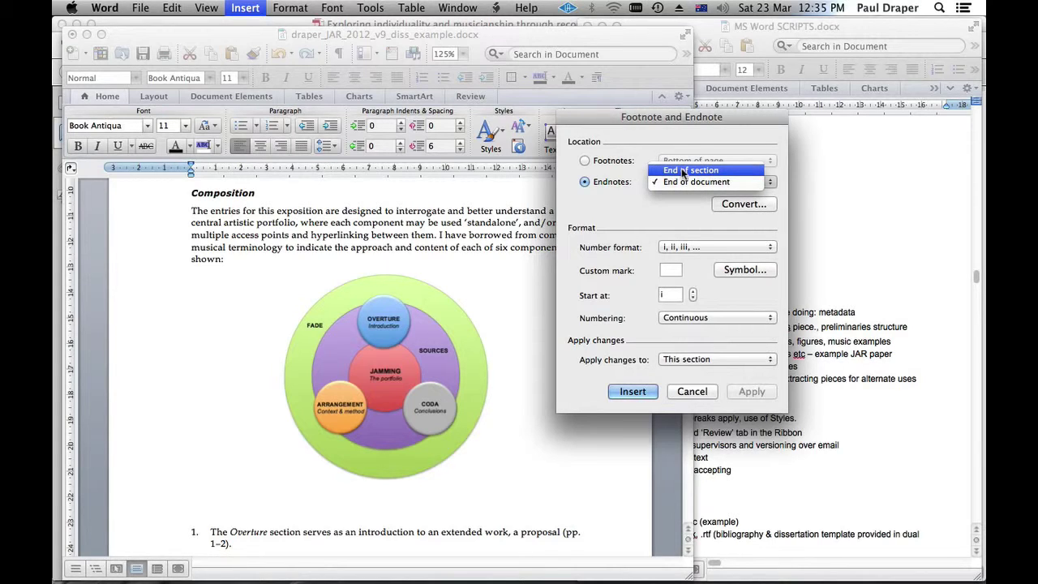
pyautogui.click(607, 203)
pyautogui.click(585, 161)
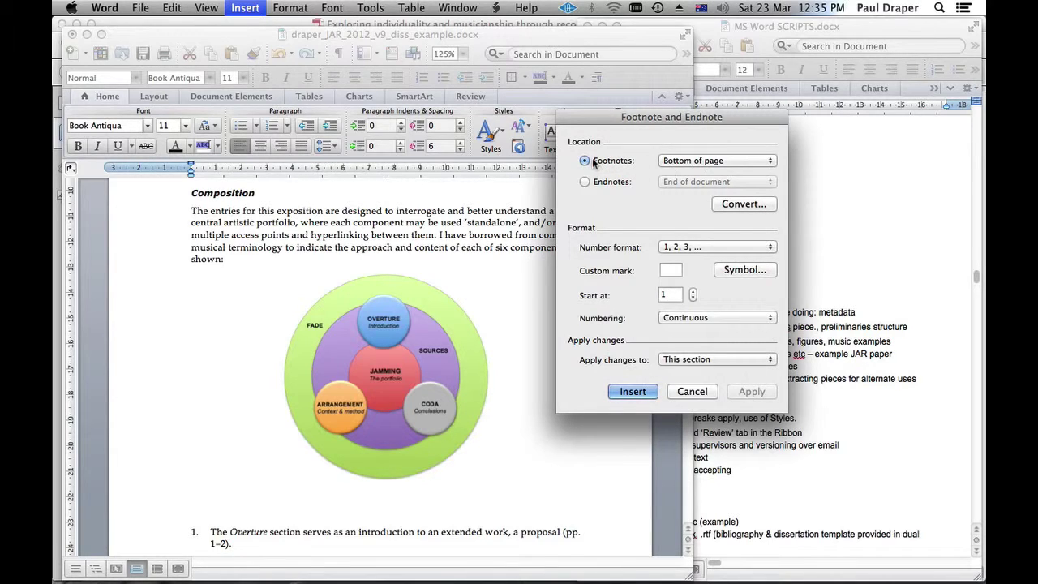
# Review the footnote's number format, numbering and apply-changes options, keeping Continuous numbering and This section.
pyautogui.click(722, 247)
pyautogui.click(606, 184)
pyautogui.click(689, 318)
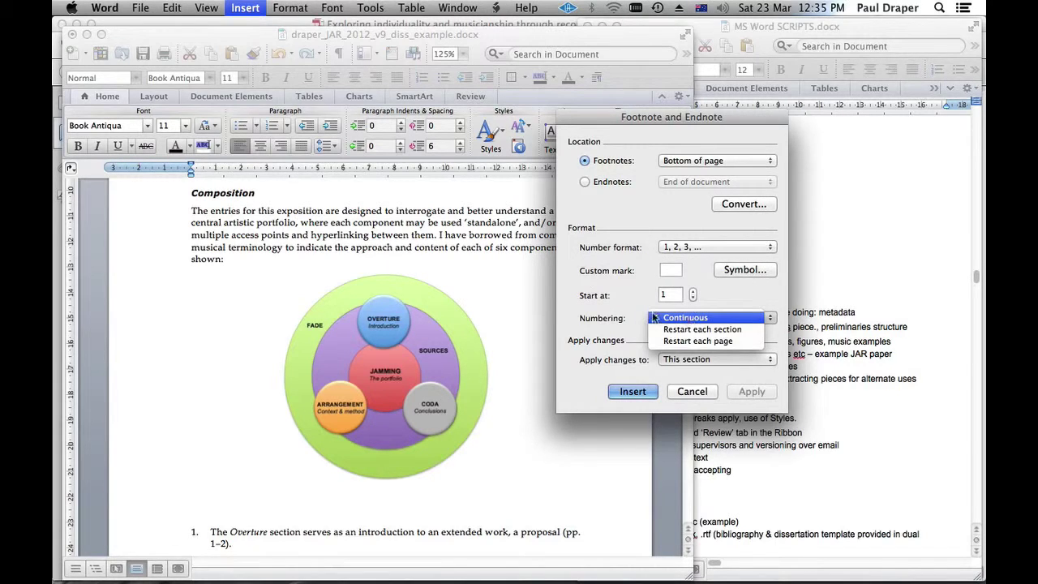
pyautogui.click(614, 323)
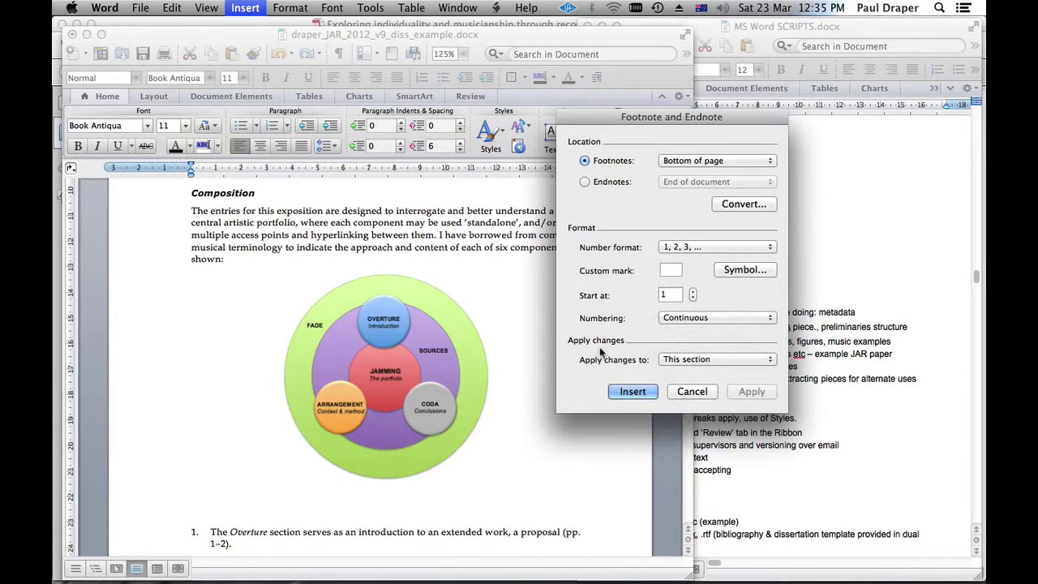
pyautogui.click(695, 361)
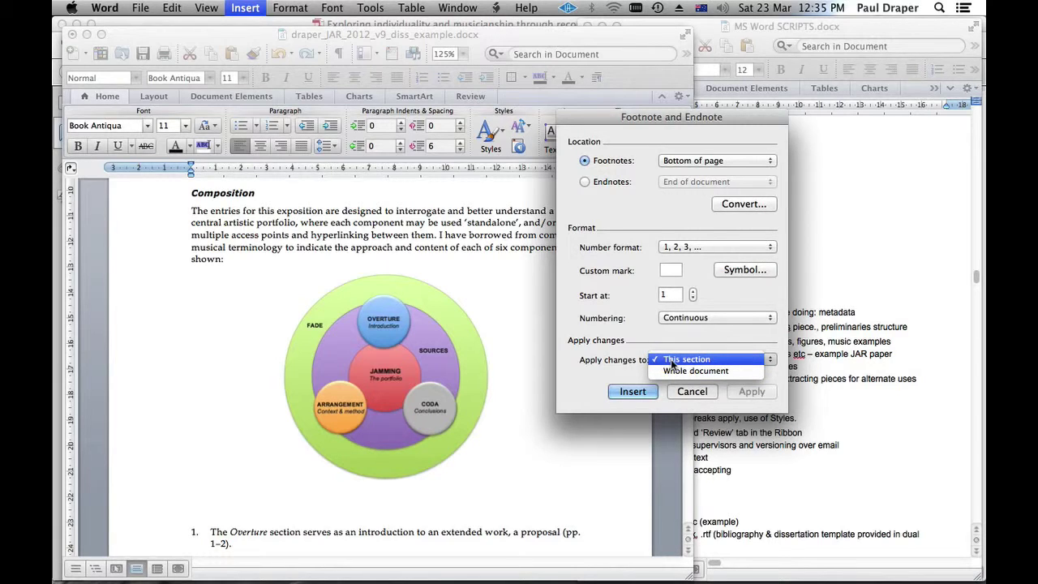
pyautogui.click(615, 360)
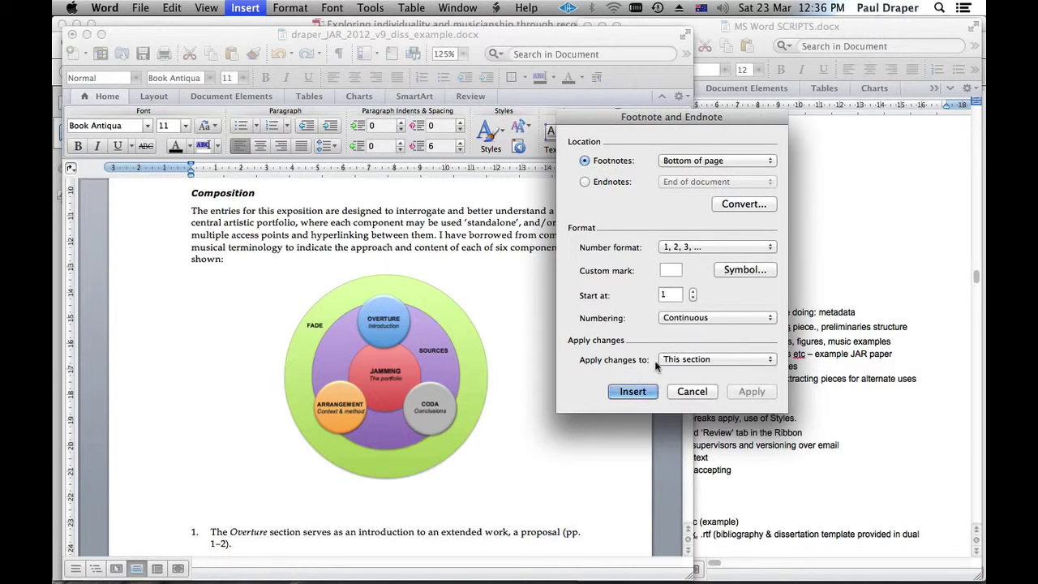
# Insert the footnote and enter "This is a comment, see p. 16." as its text.
pyautogui.click(633, 391)
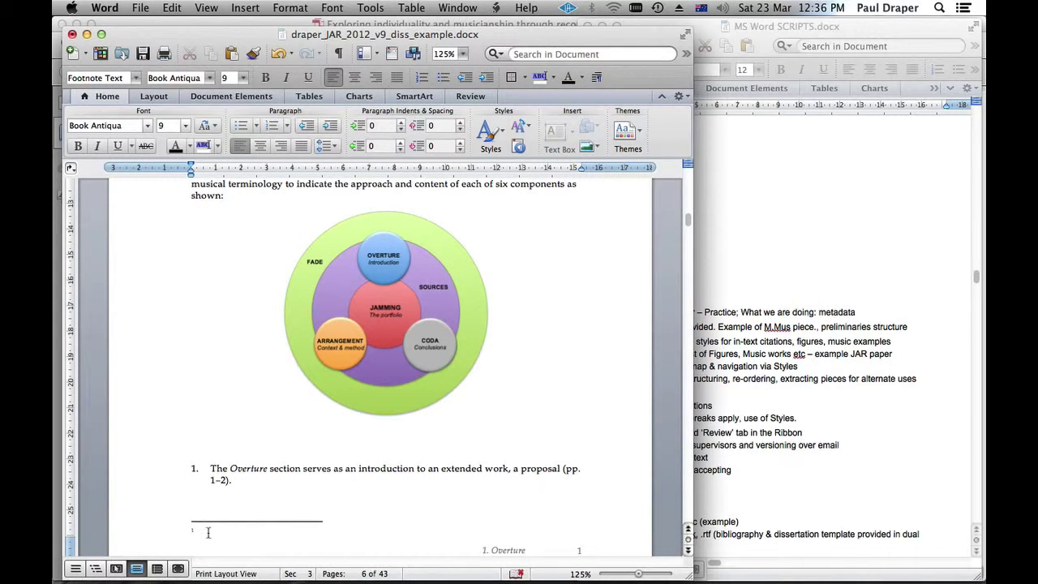
pyautogui.write('This is a comment, see p.')
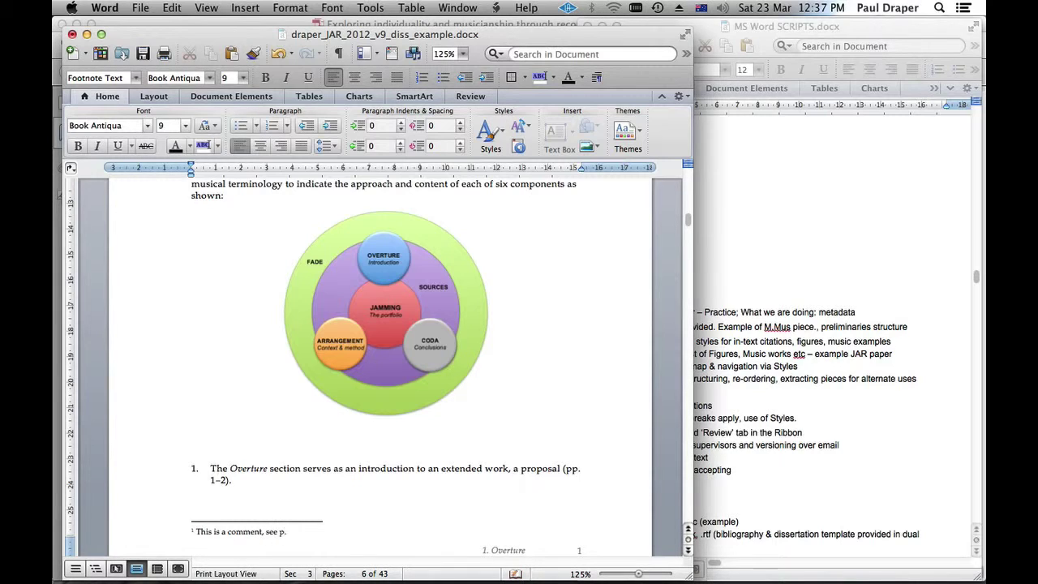
pyautogui.write(' 16.')
# Select the new footnote's text, examine its Footnote Text style in the style list, and close the list without changing it.
pyautogui.click(149, 536)
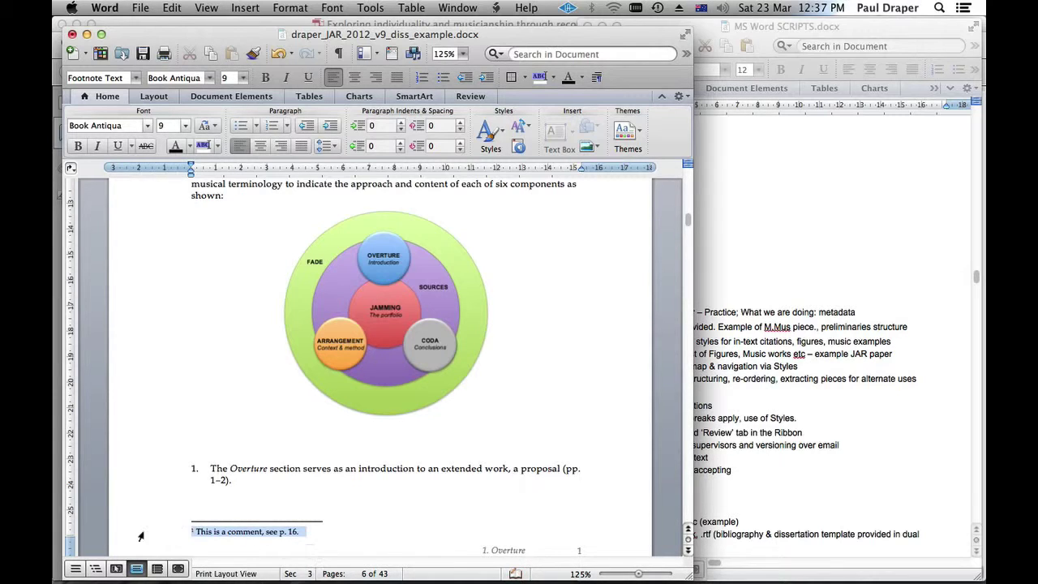
pyautogui.click(136, 78)
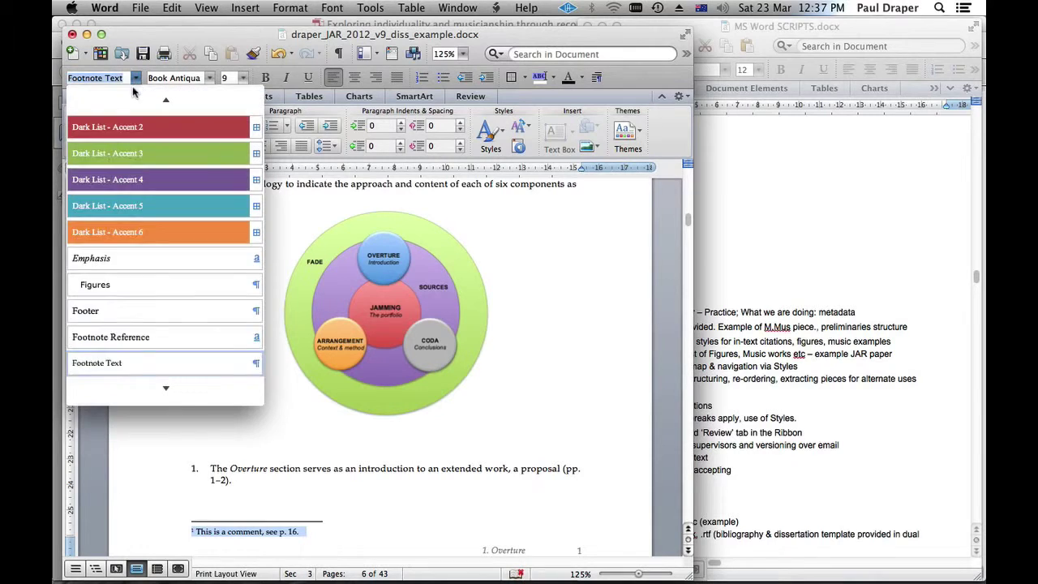
pyautogui.scroll(-5, 140, 357)
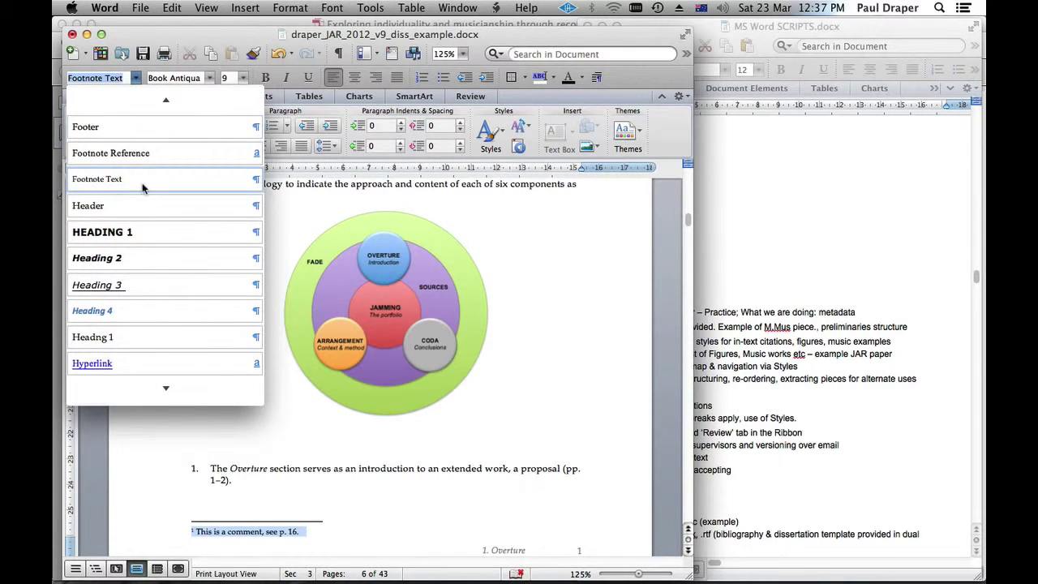
pyautogui.scroll(-5, 163, 539)
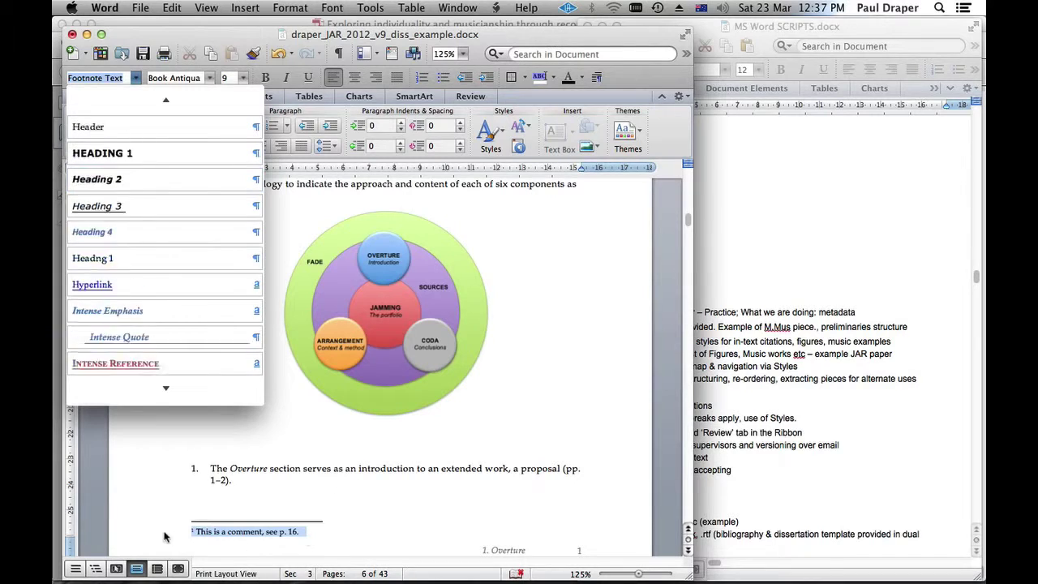
pyautogui.click(349, 509)
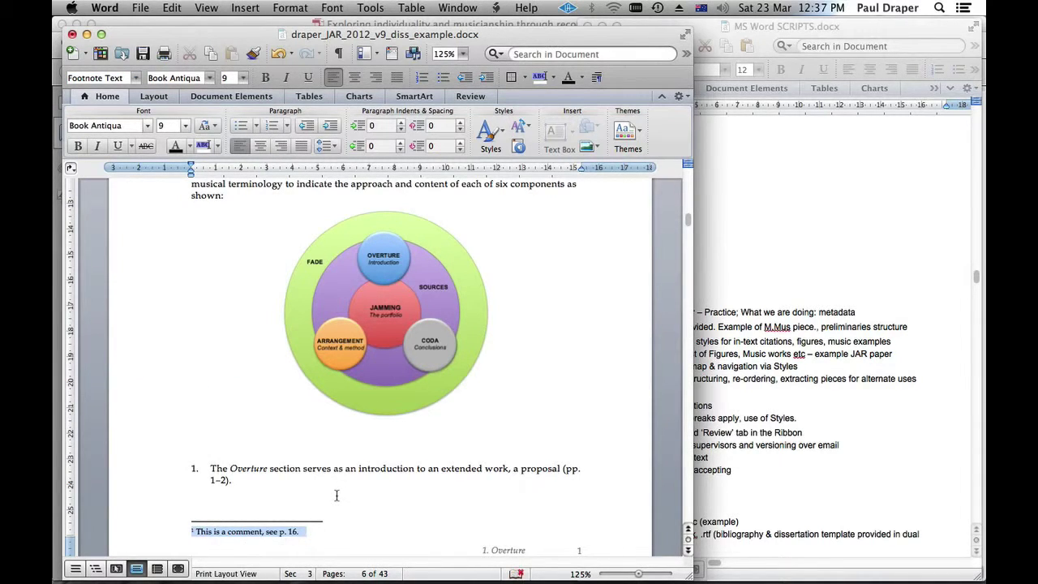
# Find the existing footnote on the first page of 2. ARRANGEMENT at 75% zoom and select its text.
pyautogui.scroll(-1, 430, 475)
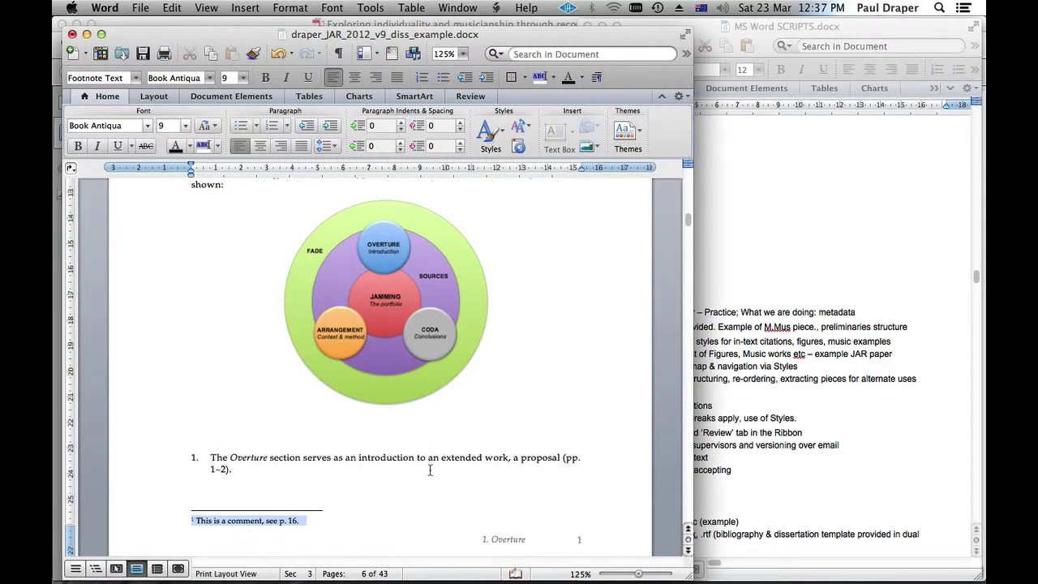
pyautogui.click(690, 511)
pyautogui.click(688, 507)
pyautogui.click(688, 507)
pyautogui.click(687, 507)
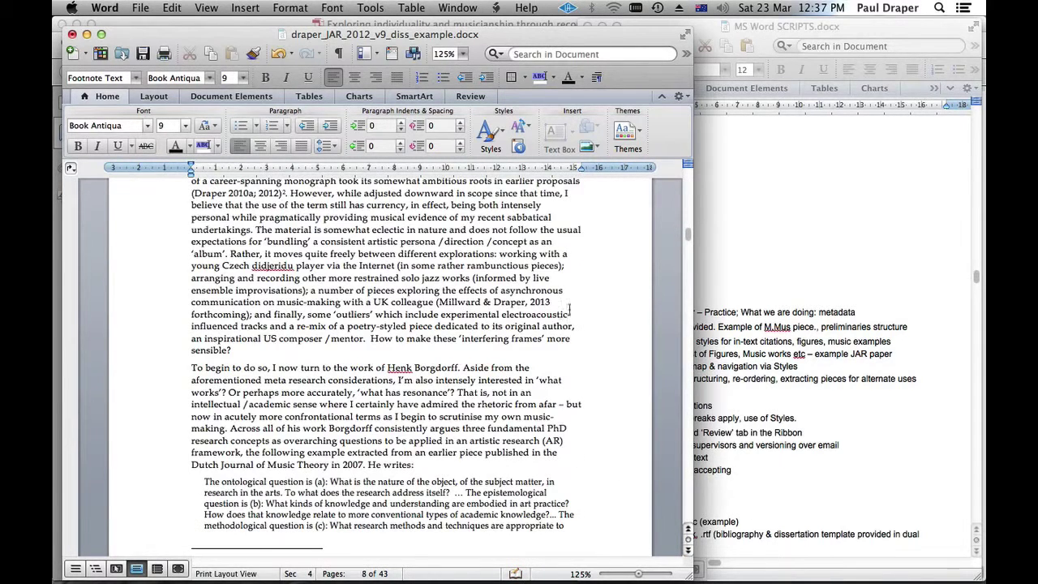
pyautogui.click(463, 54)
pyautogui.click(466, 131)
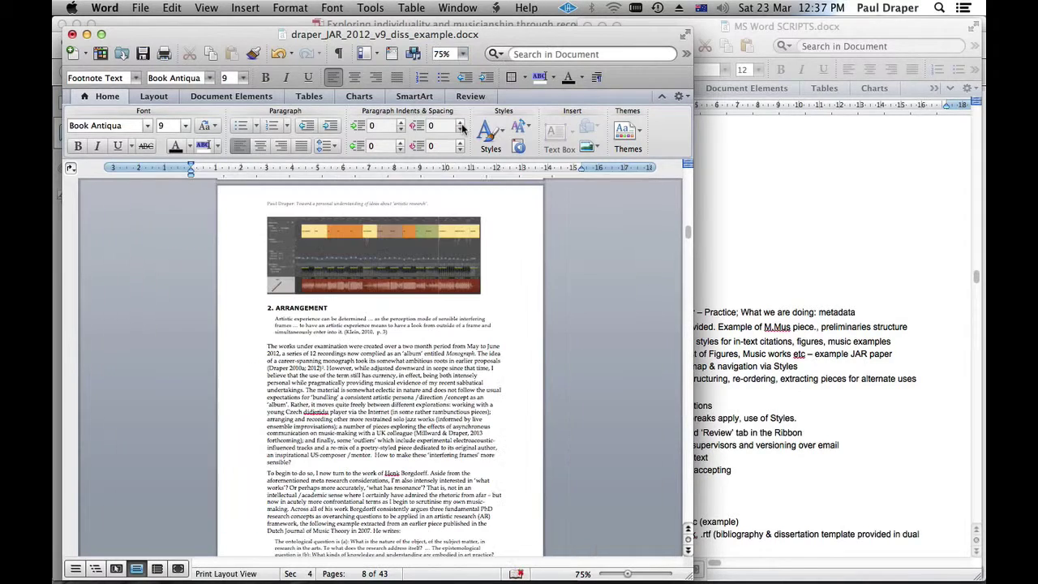
pyautogui.scroll(-5, 476, 374)
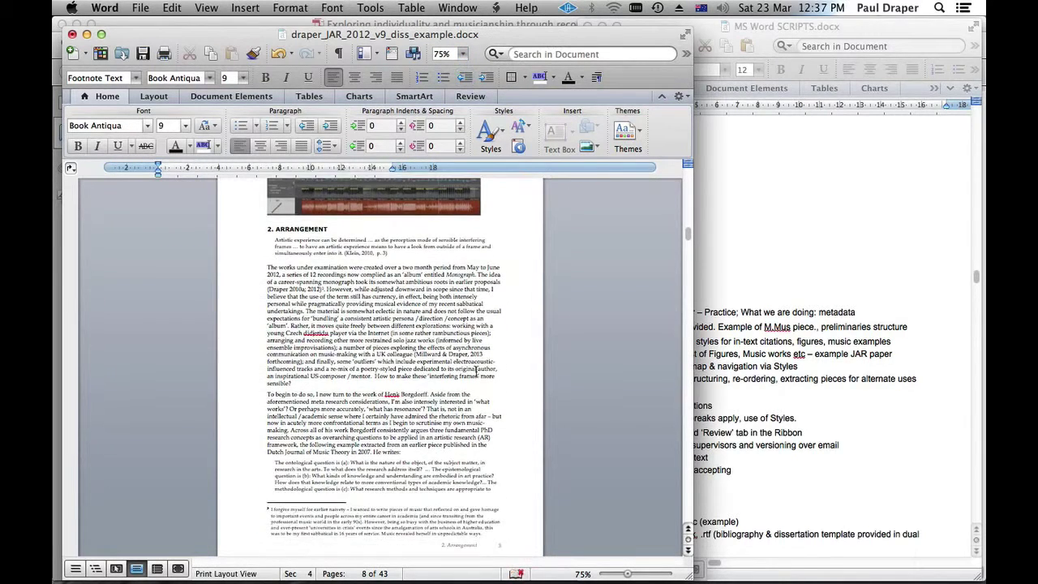
pyautogui.moveTo(224, 477); pyautogui.dragTo(234, 498)
# Find the two footnotes below the What? – An epistemological approach heading's page text and select them both.
pyautogui.scroll(-15, 243, 478)
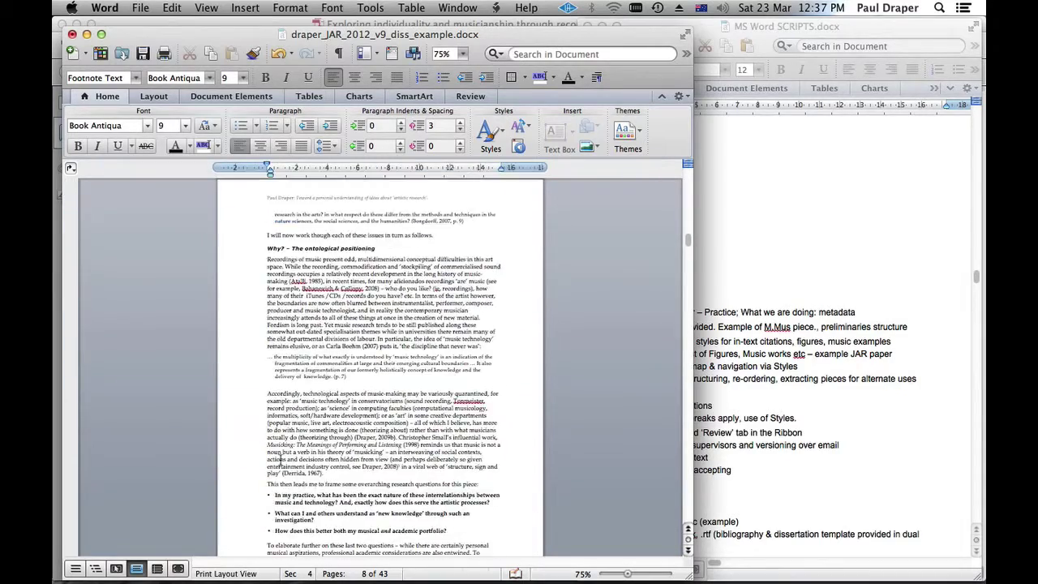
pyautogui.scroll(-10, 280, 460)
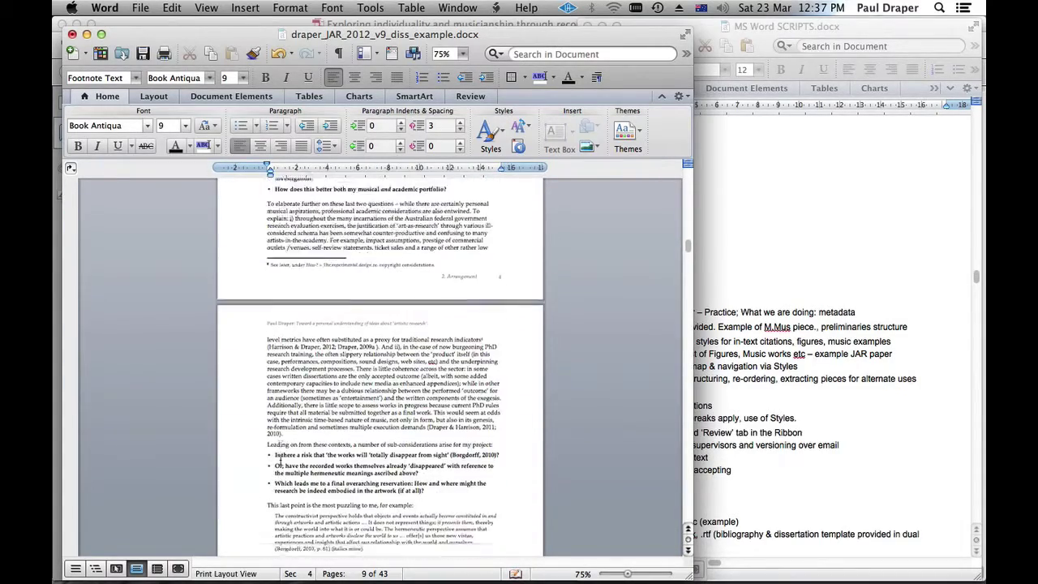
pyautogui.moveTo(237, 438); pyautogui.dragTo(254, 480)
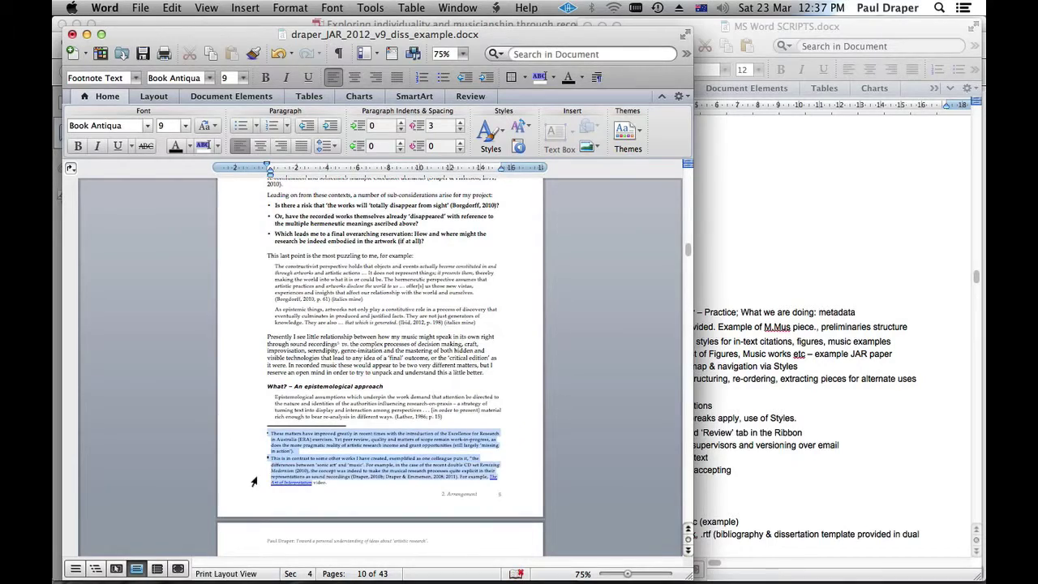
# Enlarge the view to 125% and compare the next page's body paragraph with the two footnotes by selecting each.
pyautogui.click(463, 54)
pyautogui.click(458, 108)
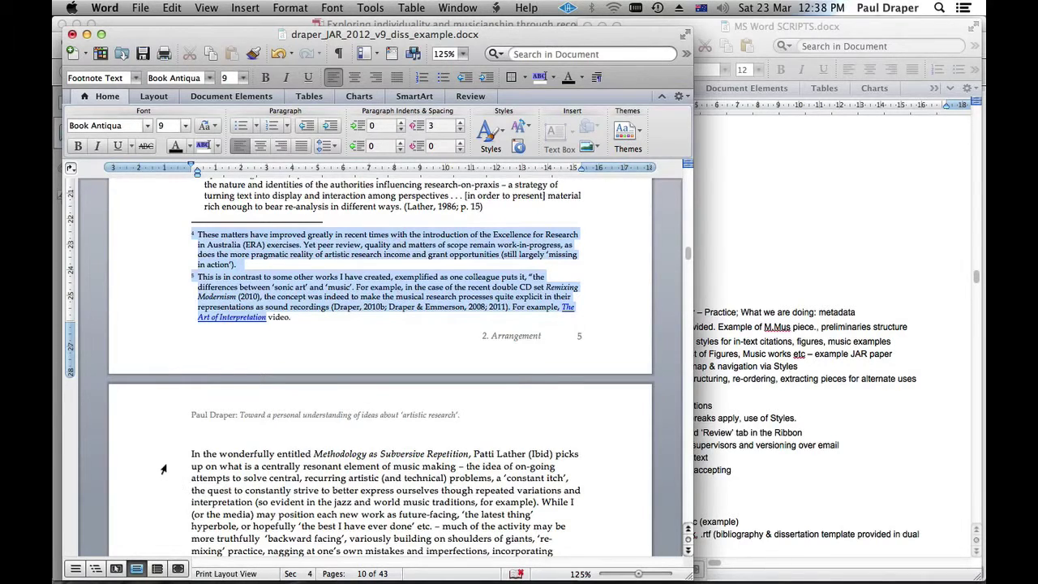
pyautogui.moveTo(162, 459); pyautogui.dragTo(199, 536)
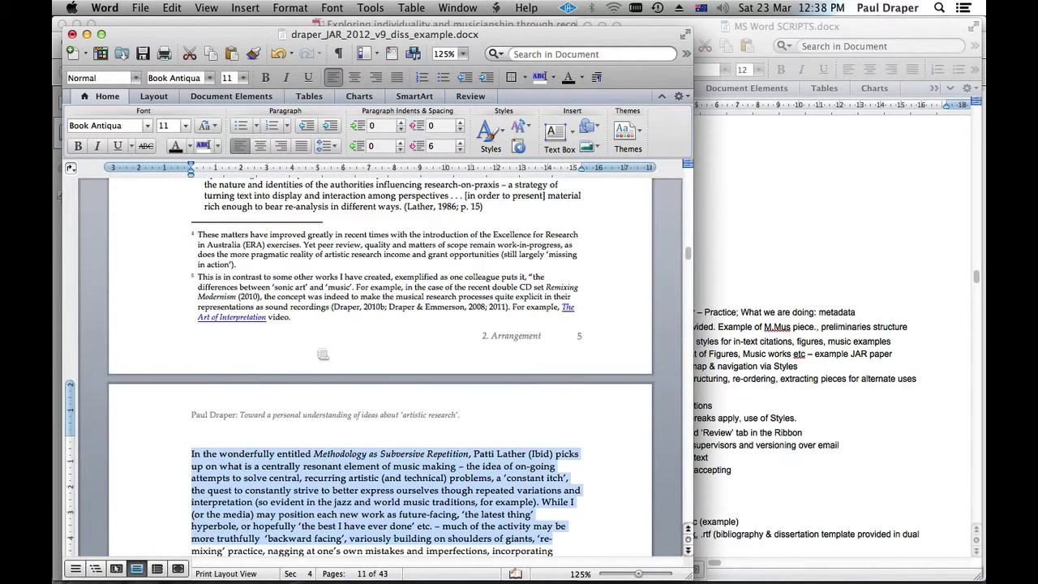
pyautogui.click(162, 243)
pyautogui.moveTo(162, 246); pyautogui.dragTo(190, 318)
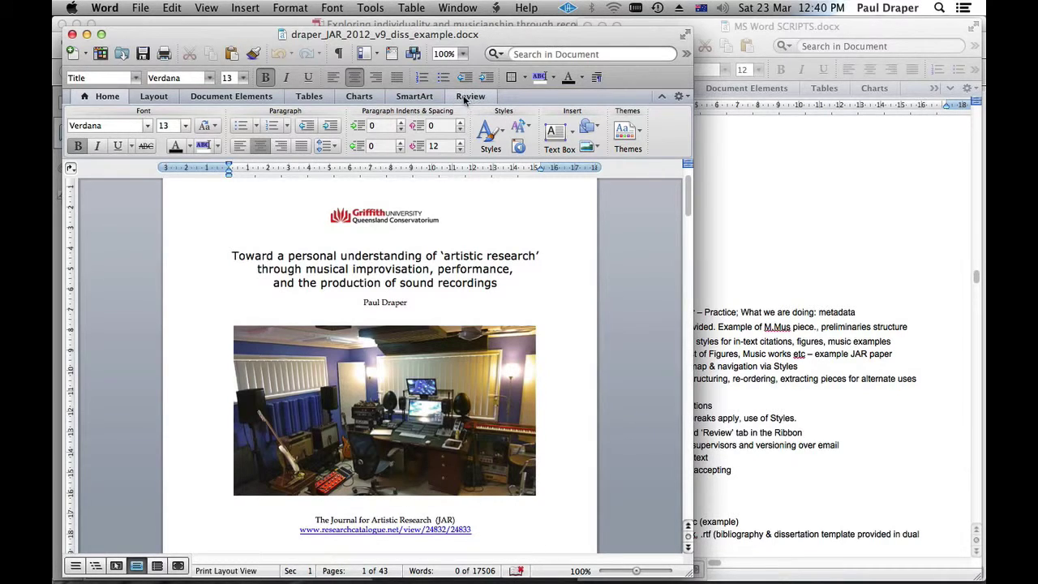
# Turn on Track Changes and check the available markup display modes, keeping Final Showing Markup.
pyautogui.click(476, 97)
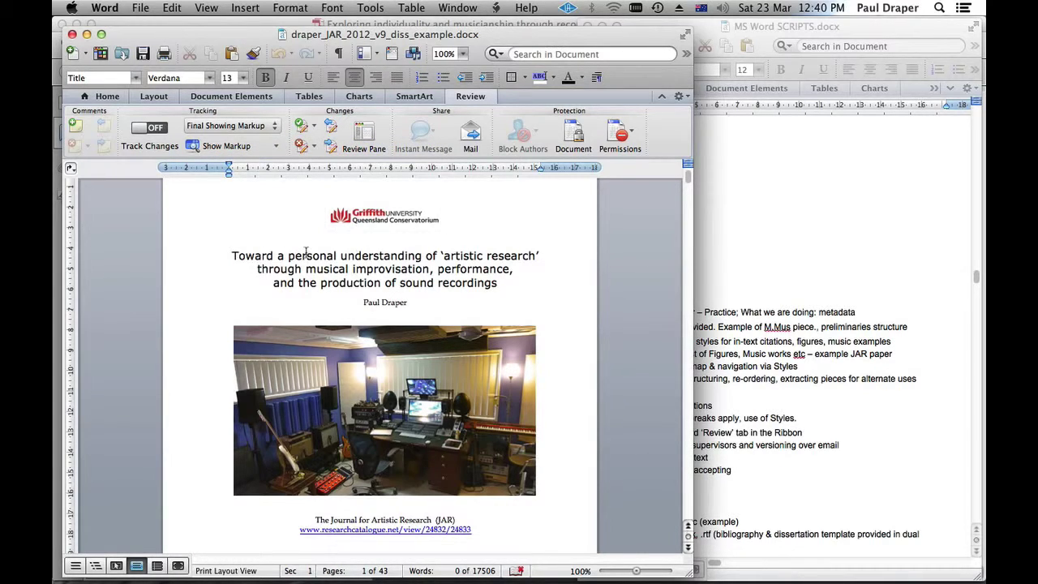
pyautogui.click(155, 129)
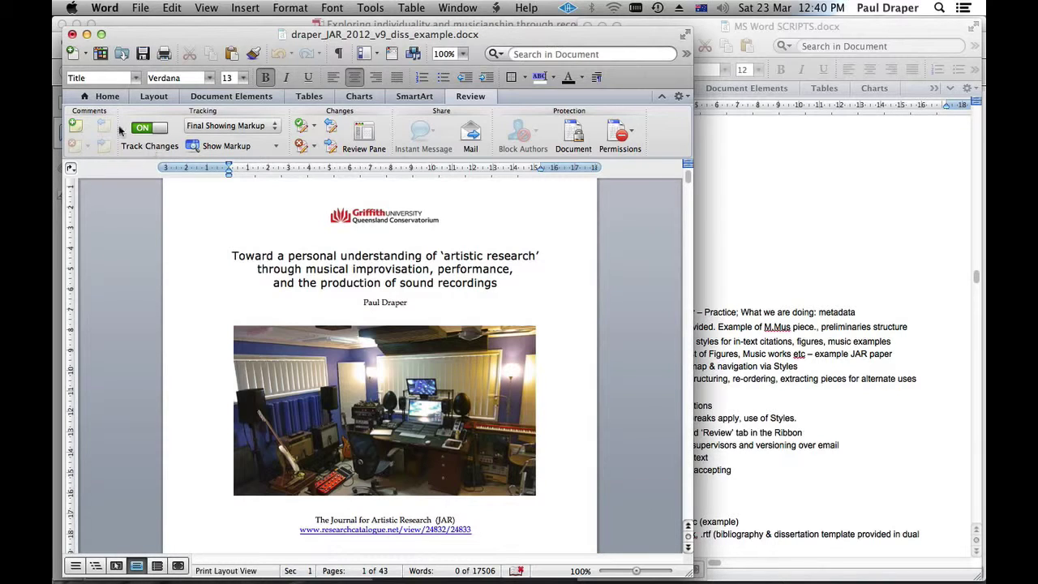
pyautogui.click(263, 128)
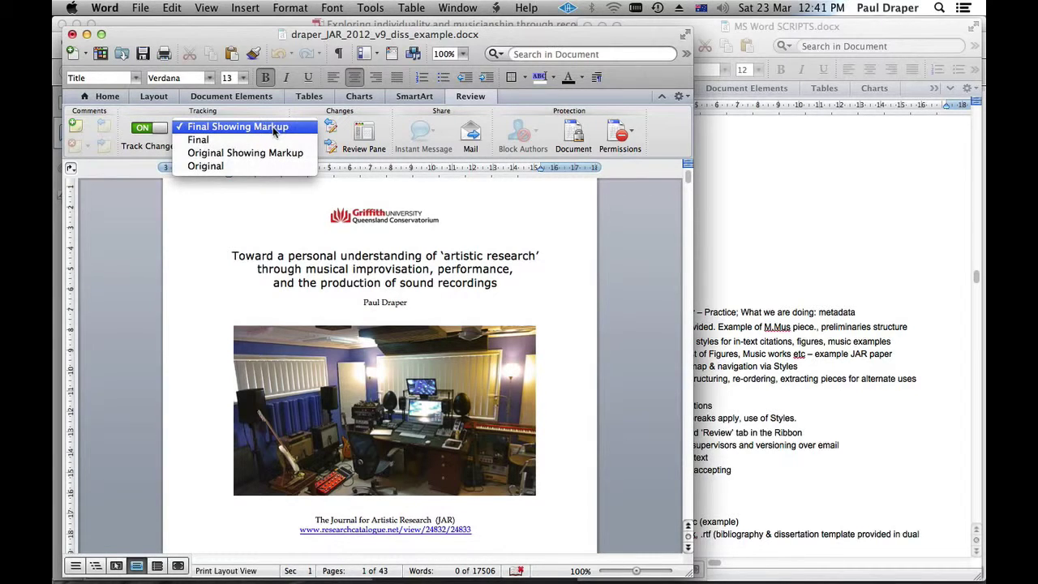
pyautogui.click(268, 236)
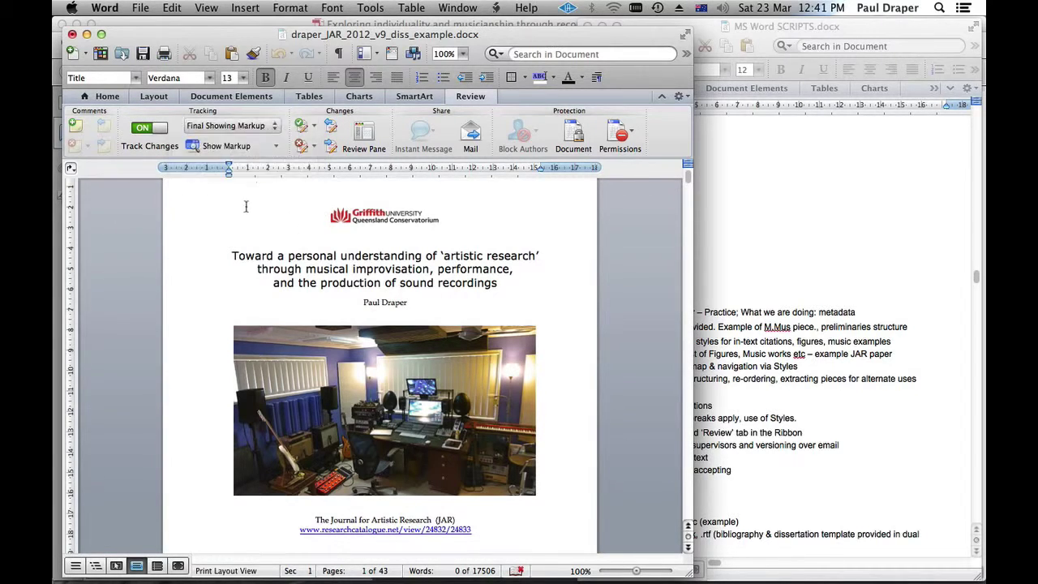
# Examine which kinds of markup and reviewers are shown, and review the Track Changes preferences without altering them.
pyautogui.click(264, 151)
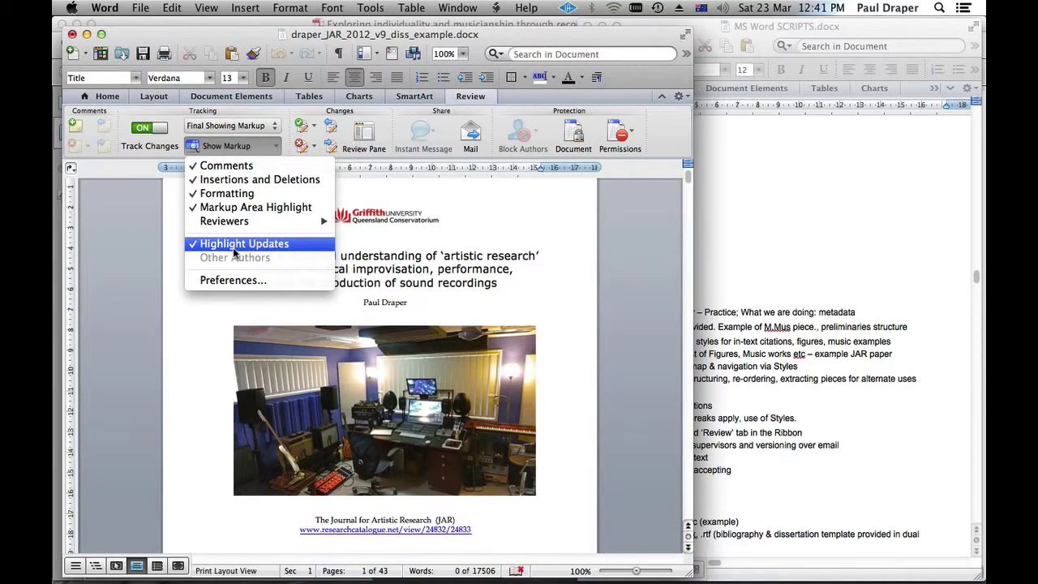
pyautogui.moveTo(237, 224)
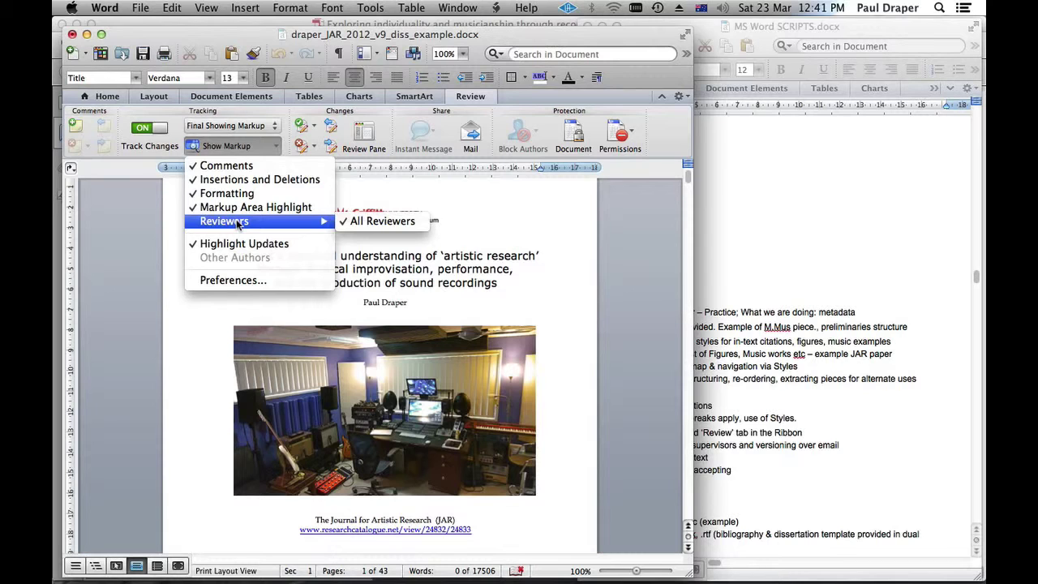
pyautogui.click(235, 280)
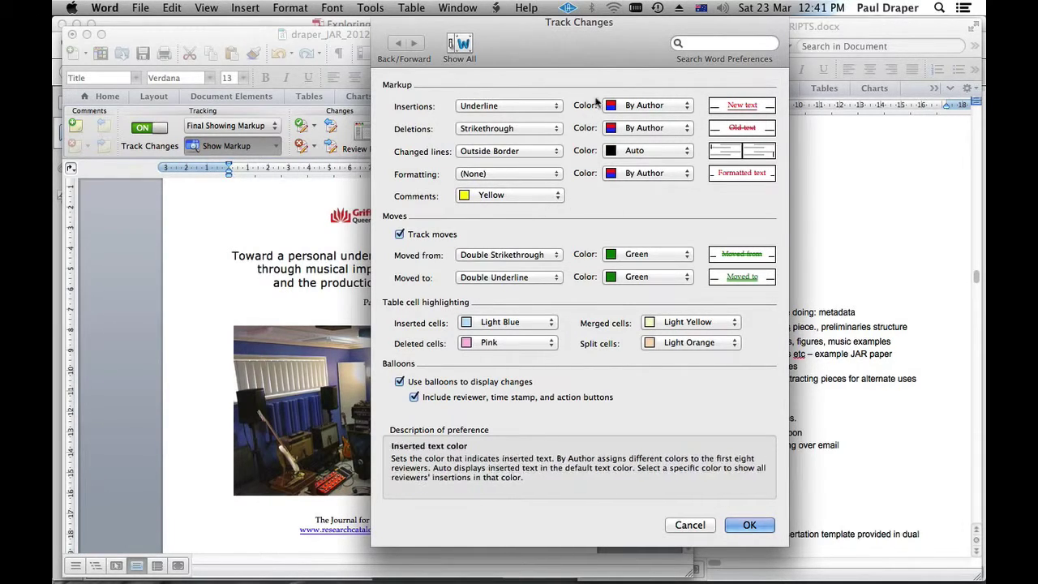
pyautogui.click(748, 526)
# Attach a comment reading "Are you really sure?" to the whole Abstract paragraph.
pyautogui.scroll(-15, 465, 276)
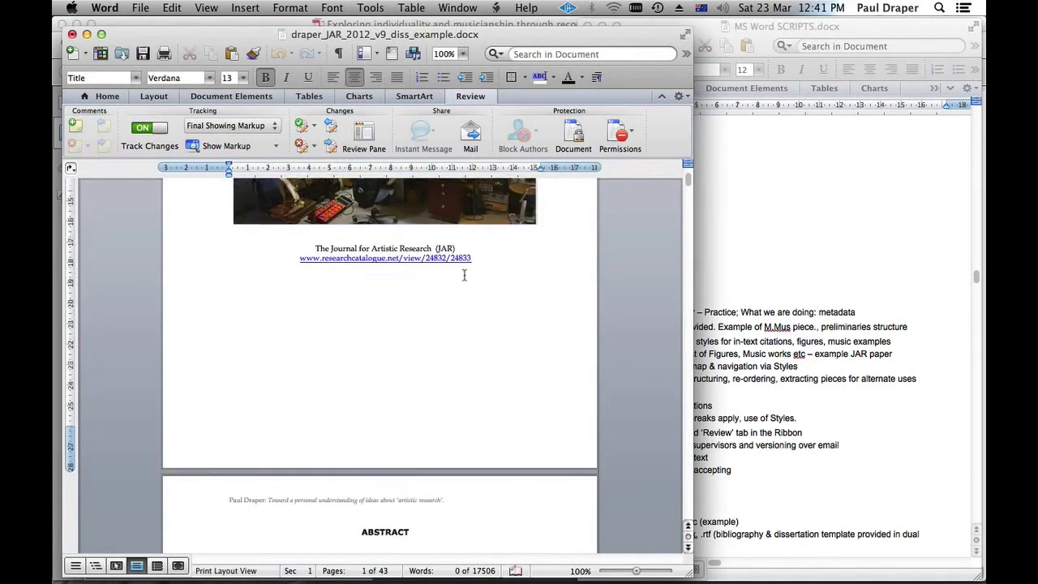
pyautogui.scroll(2, 465, 276)
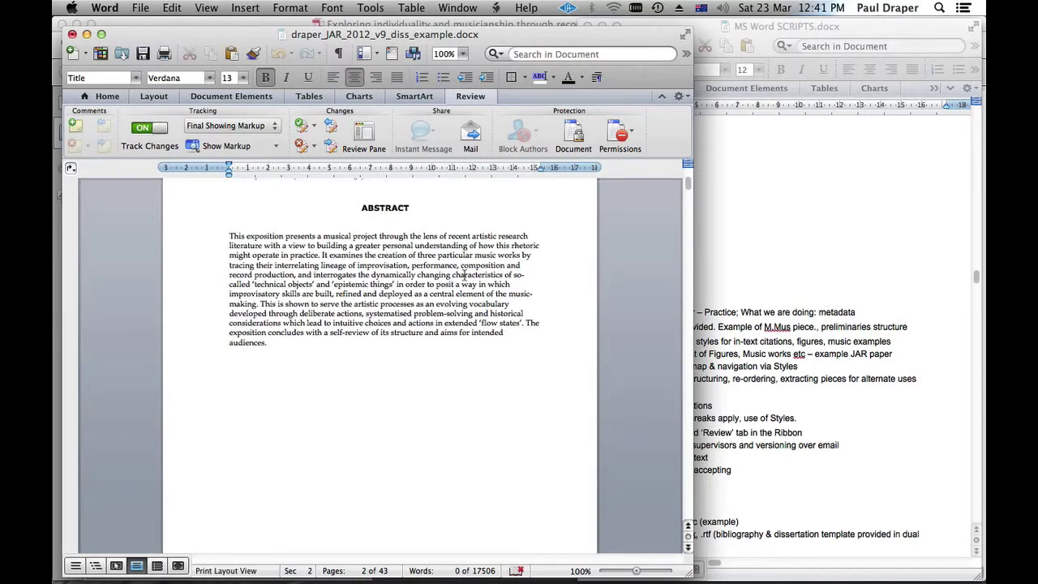
pyautogui.scroll(2, 464, 274)
pyautogui.click(528, 289)
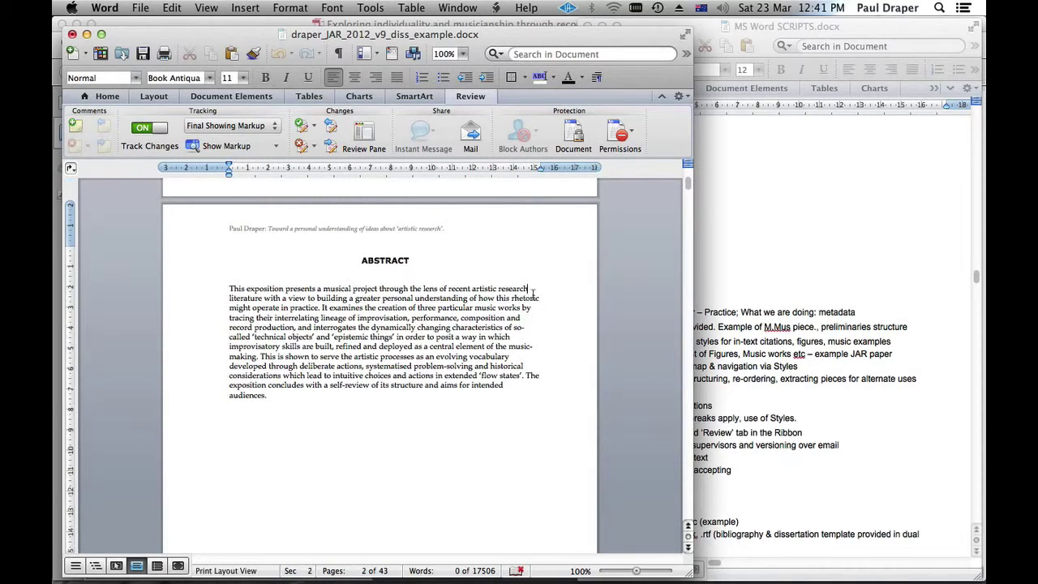
pyautogui.moveTo(218, 289); pyautogui.dragTo(263, 397)
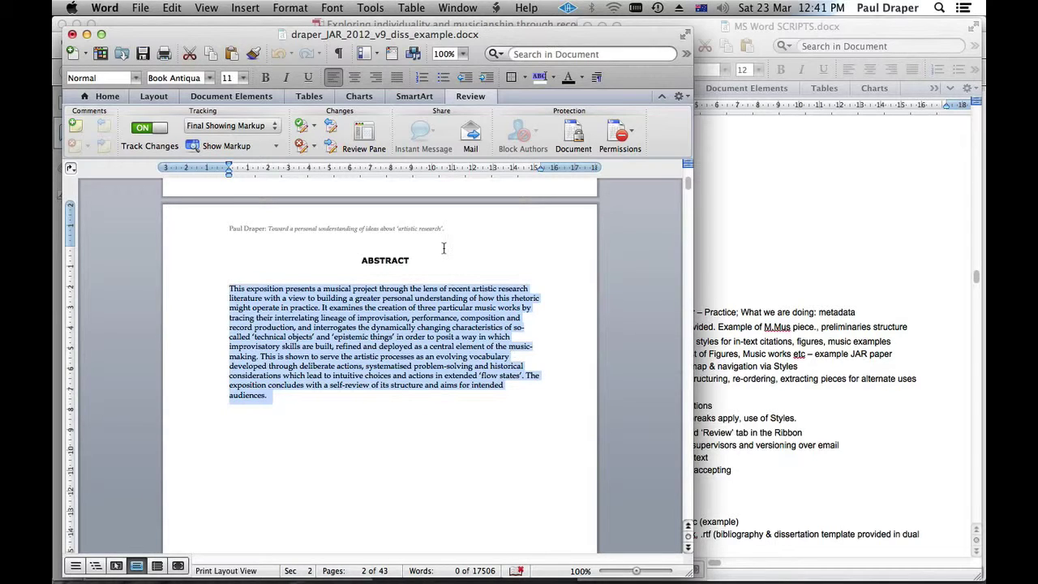
pyautogui.click(246, 9)
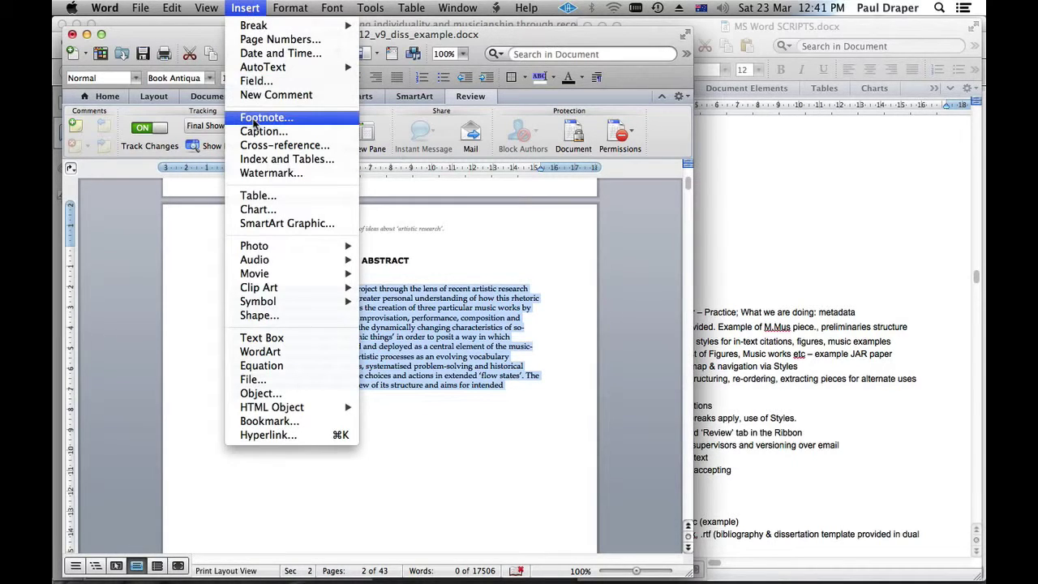
pyautogui.click(268, 95)
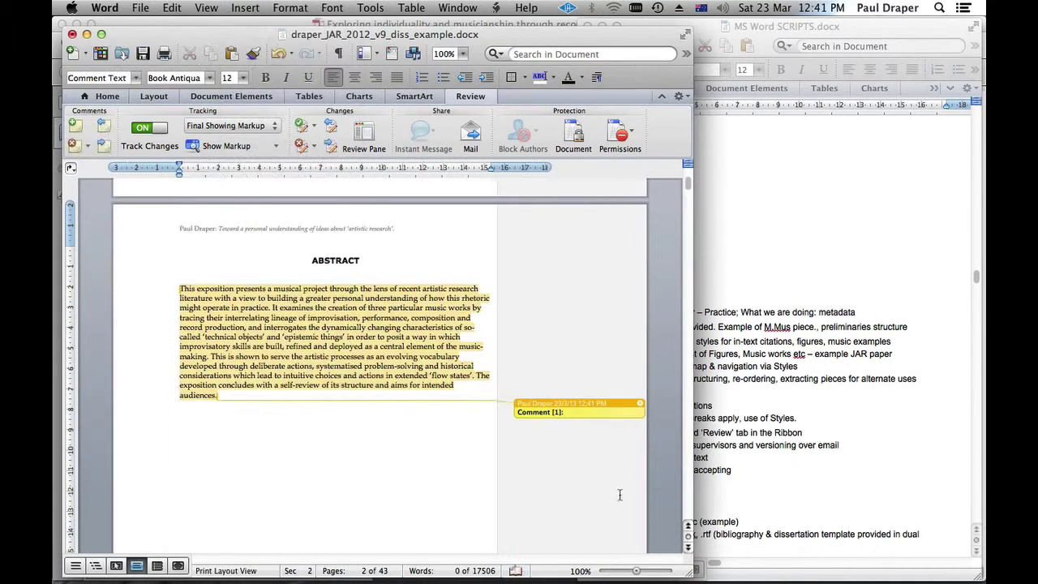
pyautogui.write('Are')
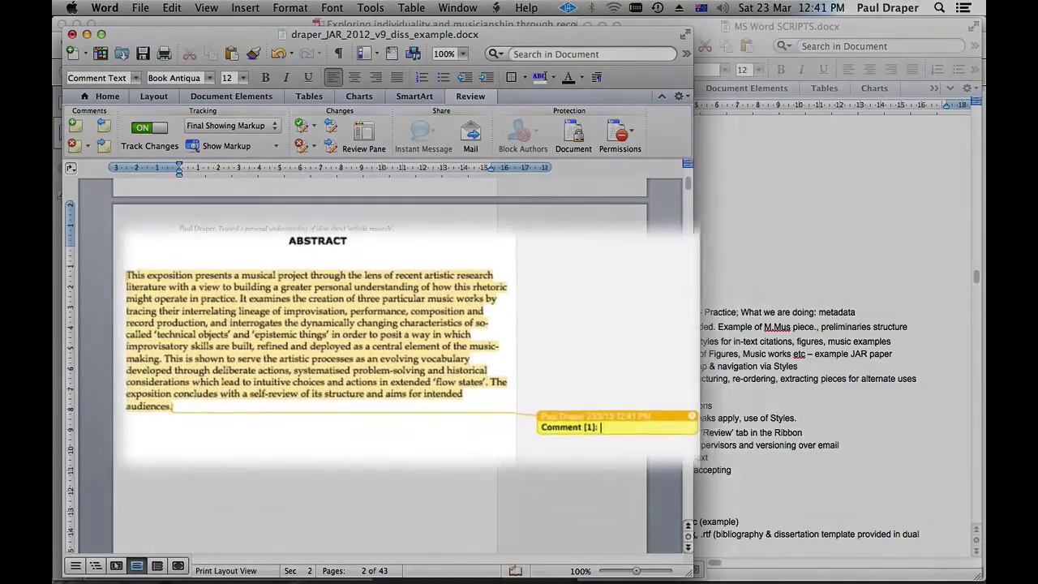
pyautogui.write(' you really sure?')
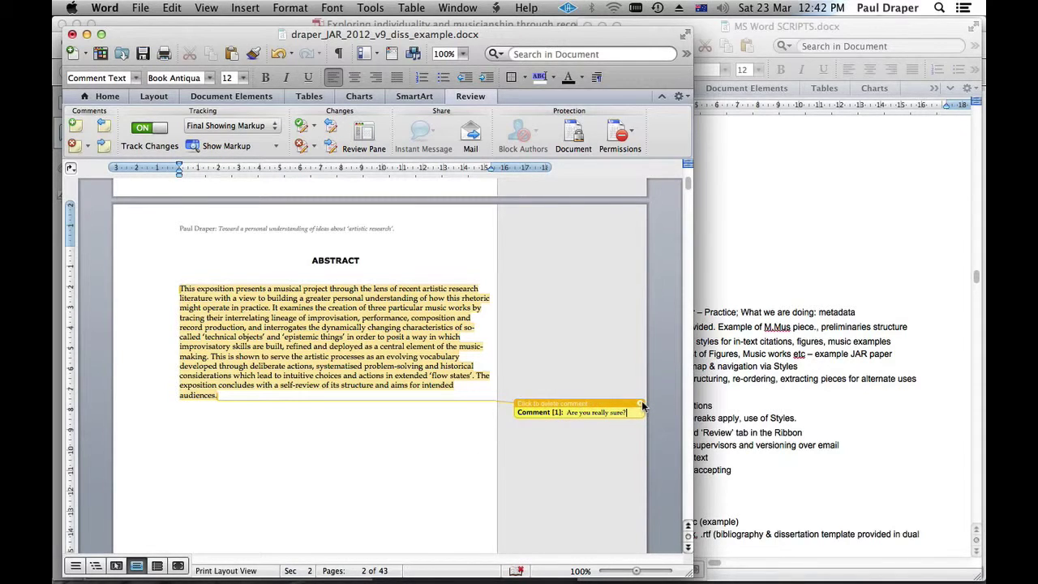
# Replace the word "synergies" with "energy" in the second paragraph of 1. OVERTURE as a tracked change.
pyautogui.scroll(-10, 430, 476)
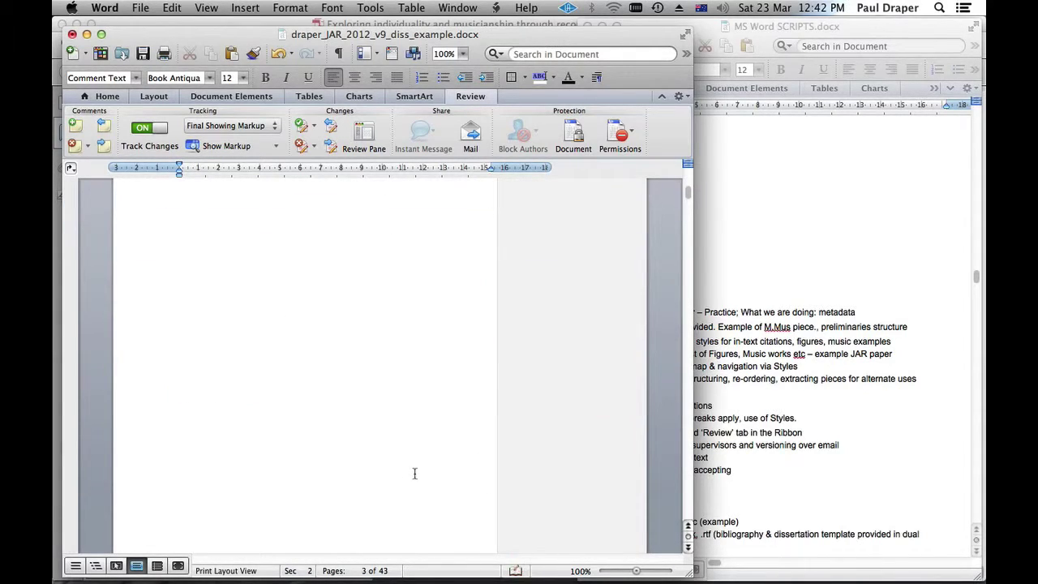
pyautogui.scroll(-5, 686, 504)
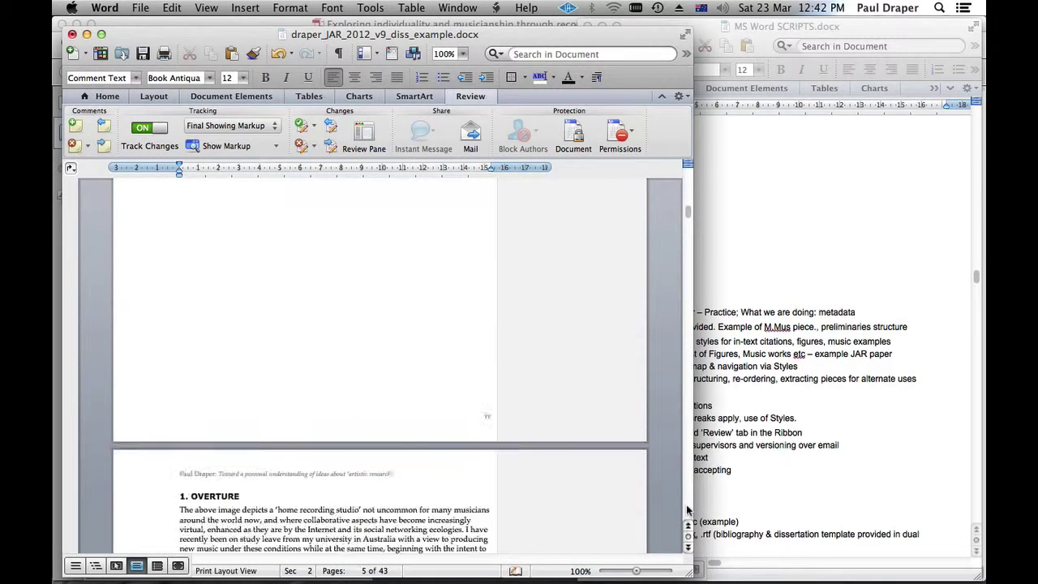
pyautogui.scroll(-8, 686, 504)
pyautogui.scroll(2, 345, 370)
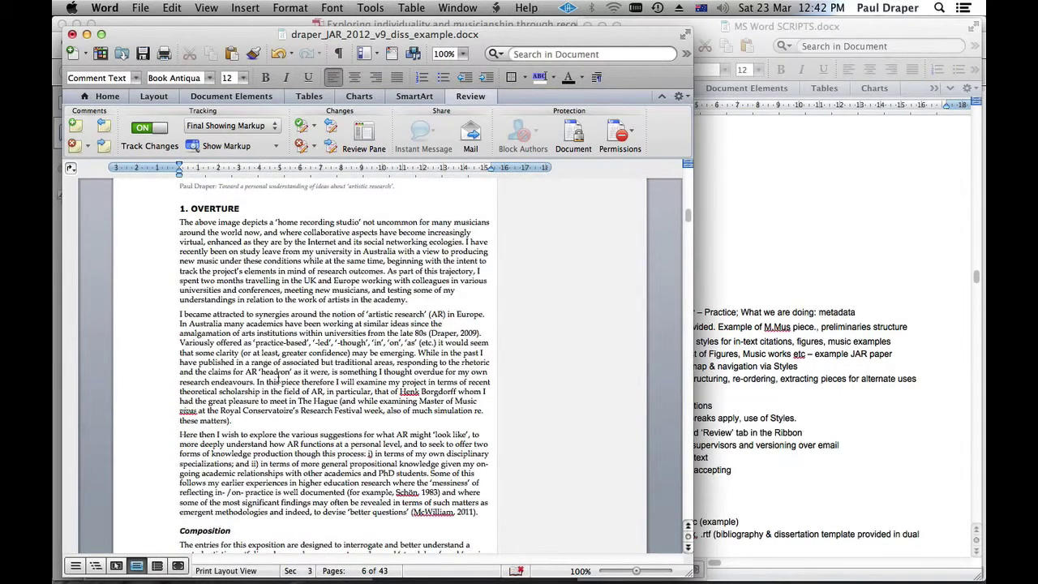
pyautogui.click(155, 320)
pyautogui.moveTo(154, 320); pyautogui.dragTo(483, 333)
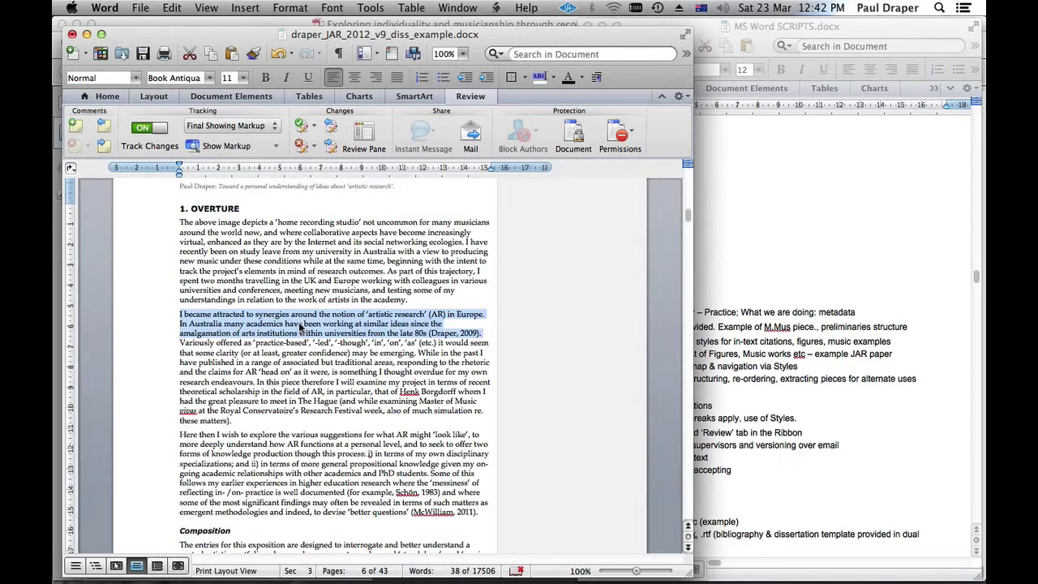
pyautogui.click(300, 326)
pyautogui.moveTo(292, 315); pyautogui.dragTo(256, 315)
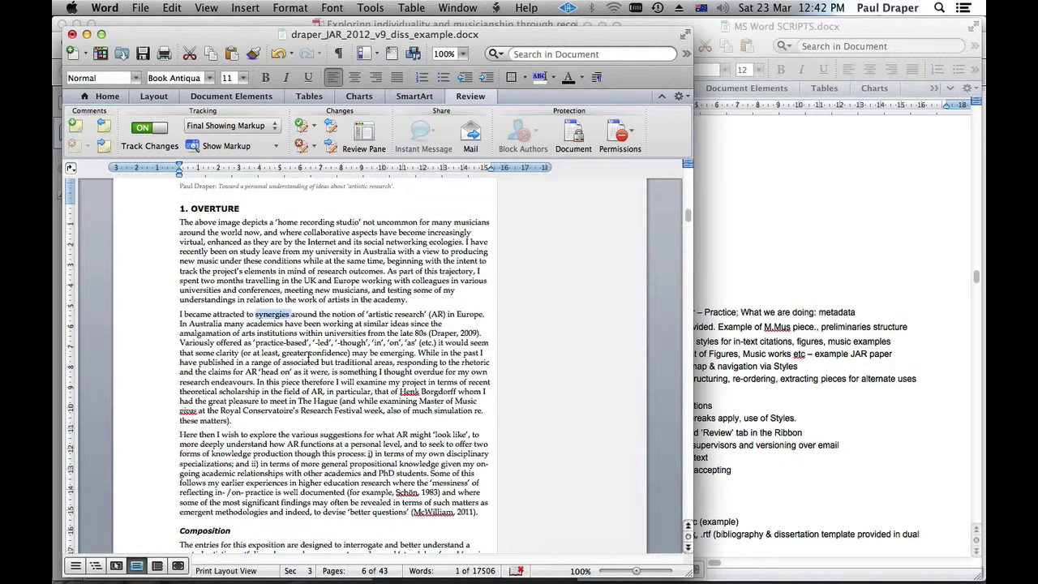
pyautogui.write('ener')
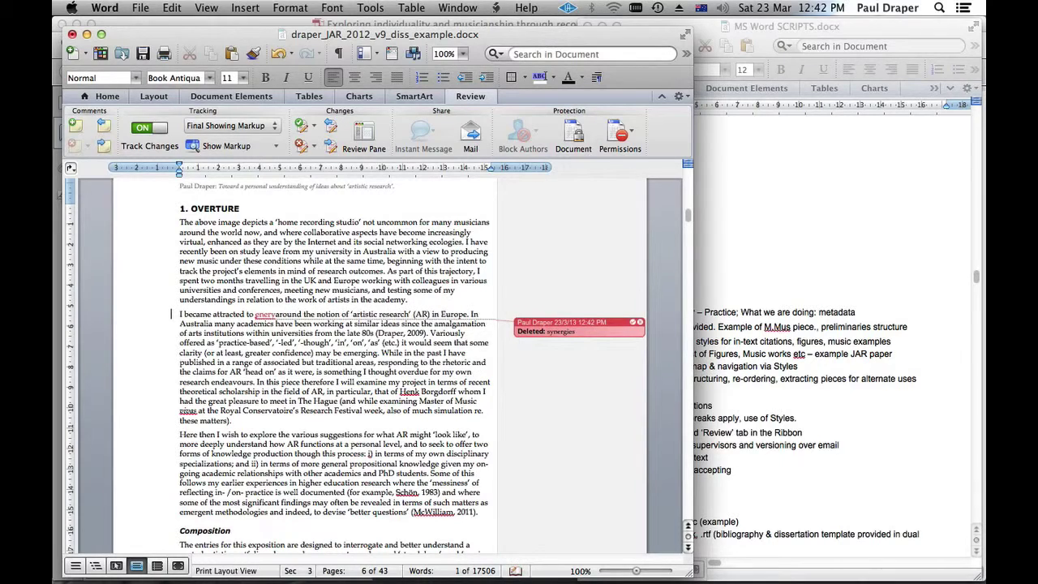
pyautogui.write('gy')
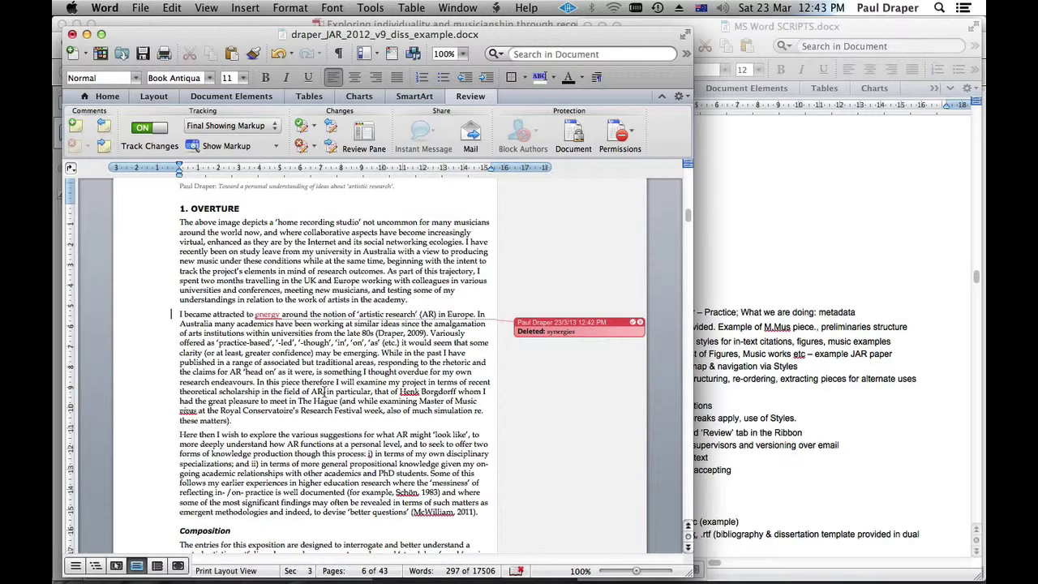
# Examine the options for accepting tracked changes and leave them without accepting any change.
pyautogui.click(324, 391)
pyautogui.write(',')
pyautogui.moveTo(686, 219)
pyautogui.mouseDown()
pyautogui.moveTo(686, 183)
pyautogui.moveTo(678, 214)
pyautogui.mouseUp()
pyautogui.click(314, 129)
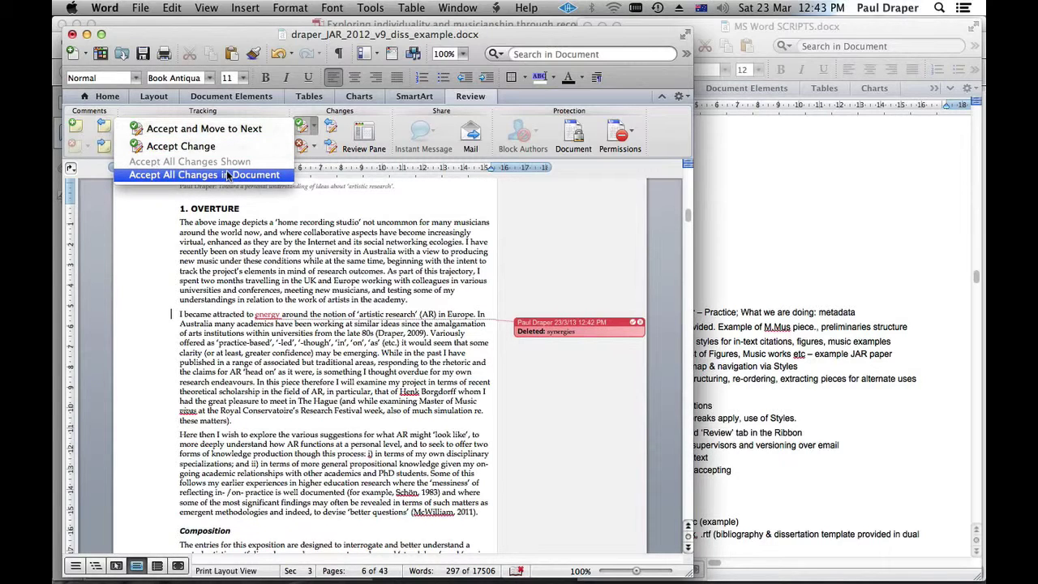
pyautogui.click(328, 261)
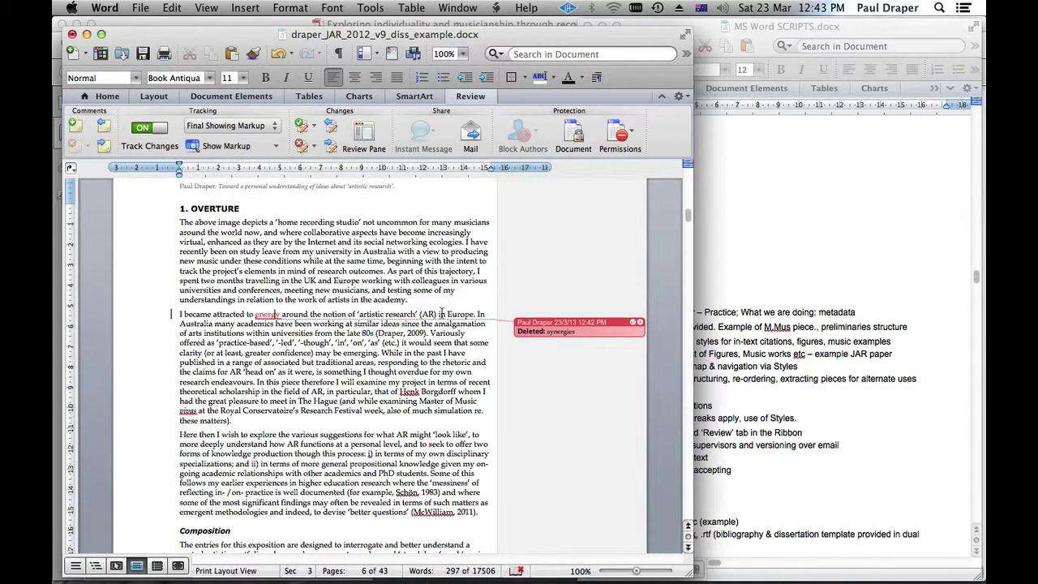
# Turn off Track Changes and return to the beginning of the document.
pyautogui.click(154, 130)
pyautogui.scroll(3, 378, 235)
pyautogui.scroll(15, 378, 236)
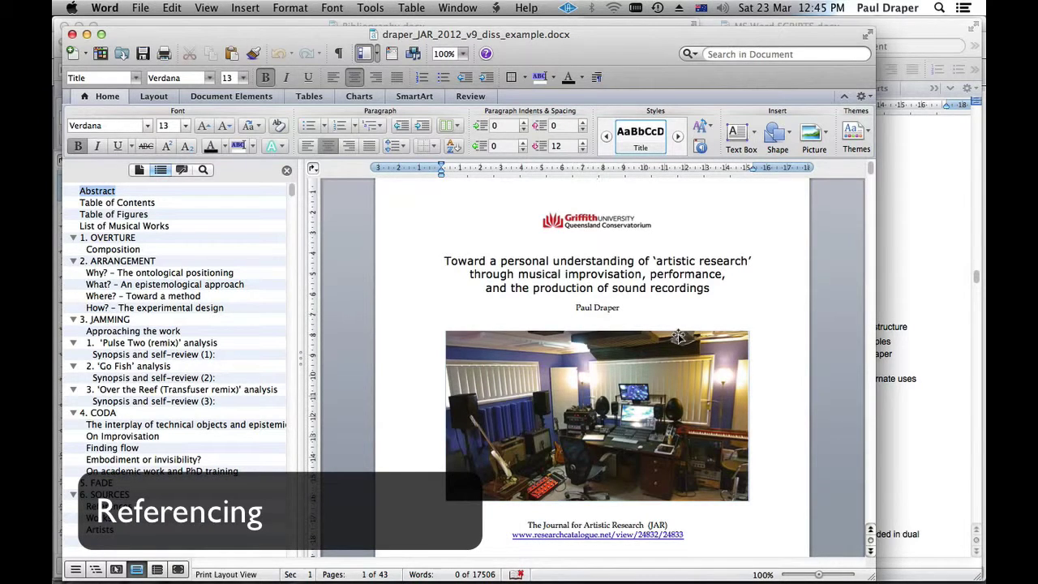
# Go to the References section and inspect the first two entries and the author's name in the "On the Concept of History" entry by selecting them.
pyautogui.click(108, 506)
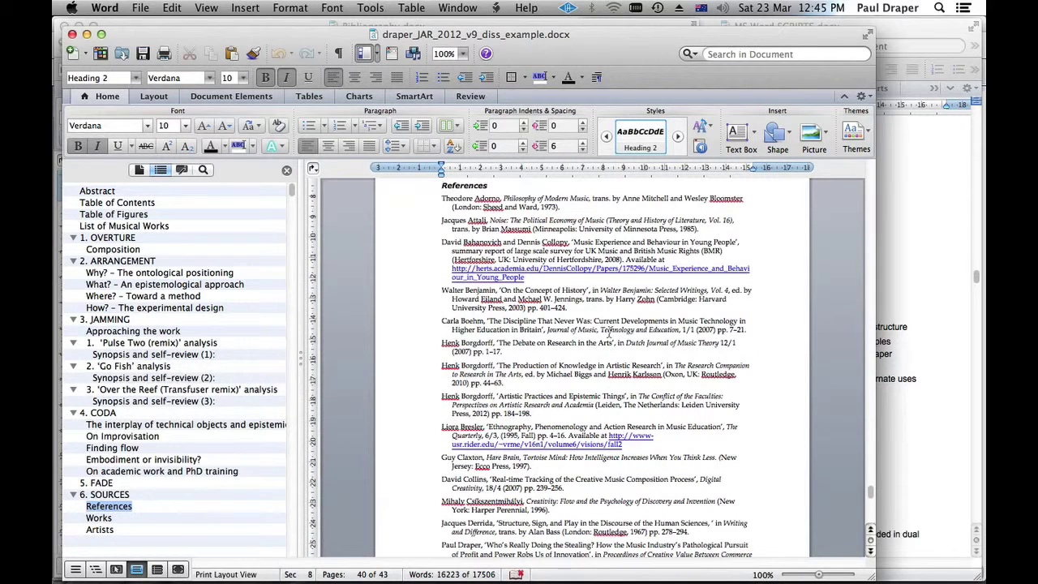
pyautogui.moveTo(408, 199); pyautogui.dragTo(417, 232)
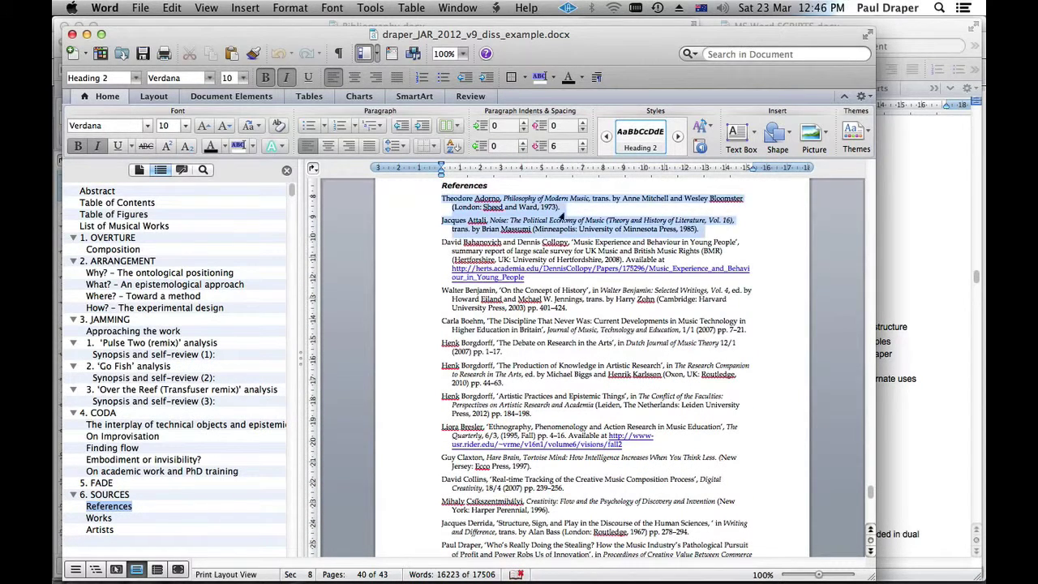
pyautogui.click(719, 238)
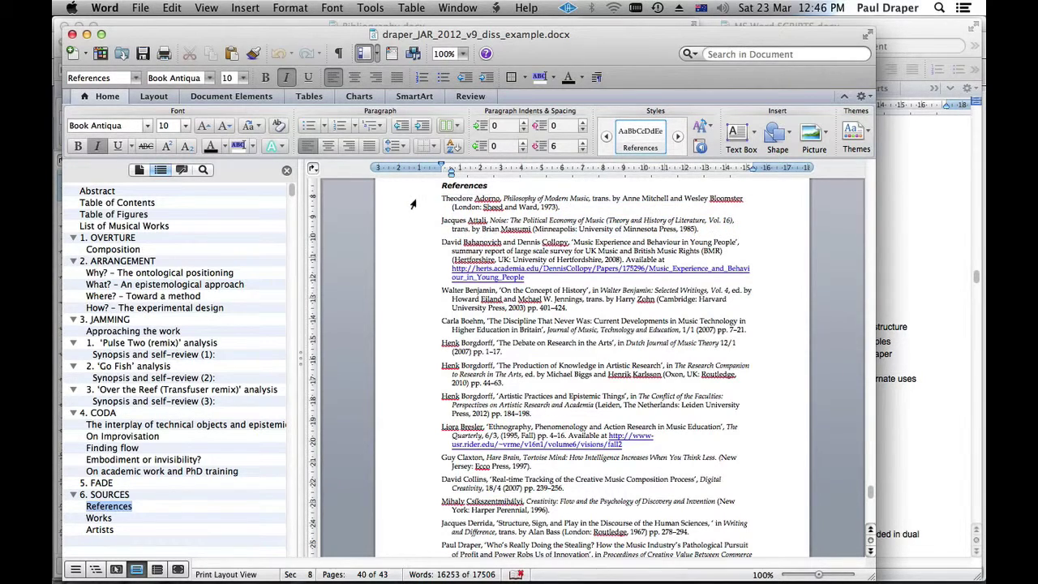
pyautogui.moveTo(413, 201); pyautogui.dragTo(422, 234)
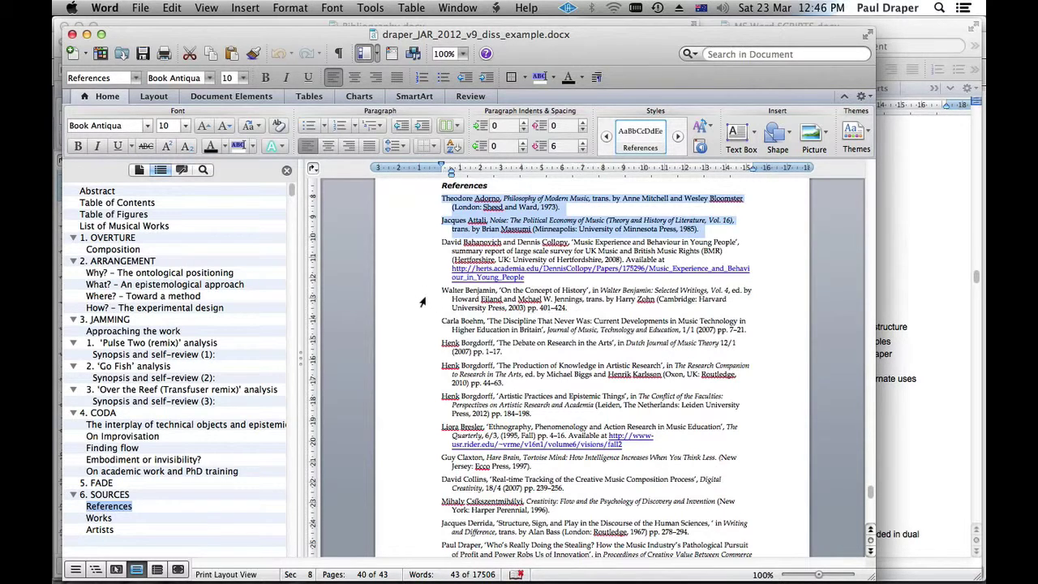
pyautogui.moveTo(419, 292); pyautogui.dragTo(420, 313)
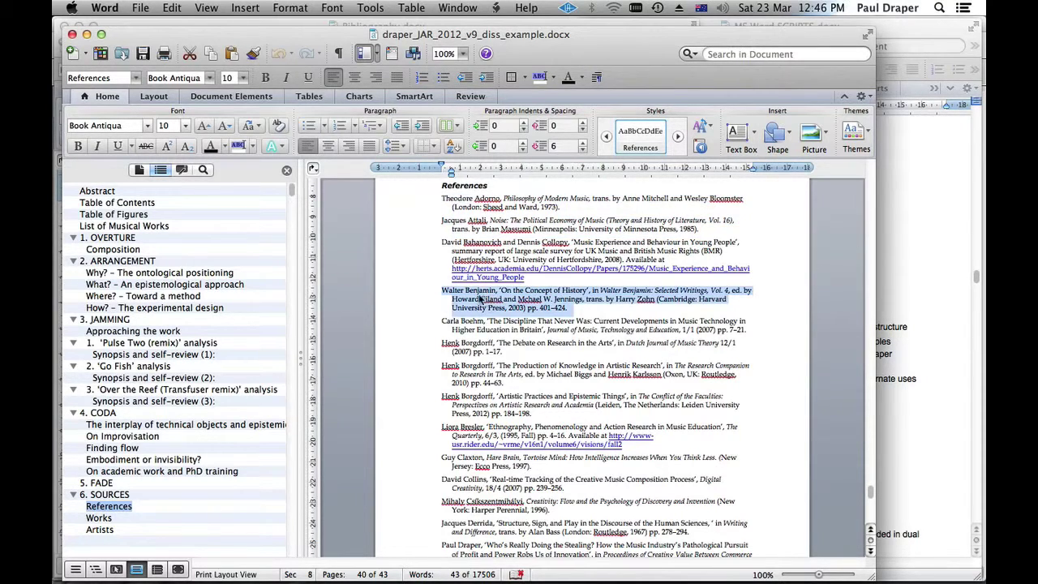
pyautogui.click(476, 293)
pyautogui.moveTo(498, 292); pyautogui.dragTo(432, 292)
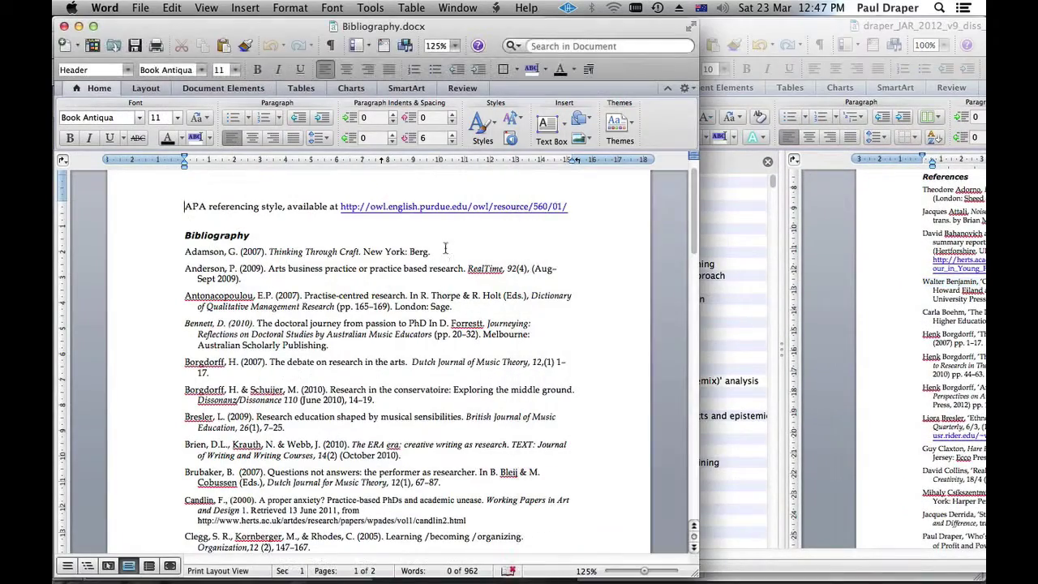
# Look through the APA-style entries in Bibliography.docx and select the 2009 entry "Arts business practice or practice based research".
pyautogui.scroll(-10, 446, 248)
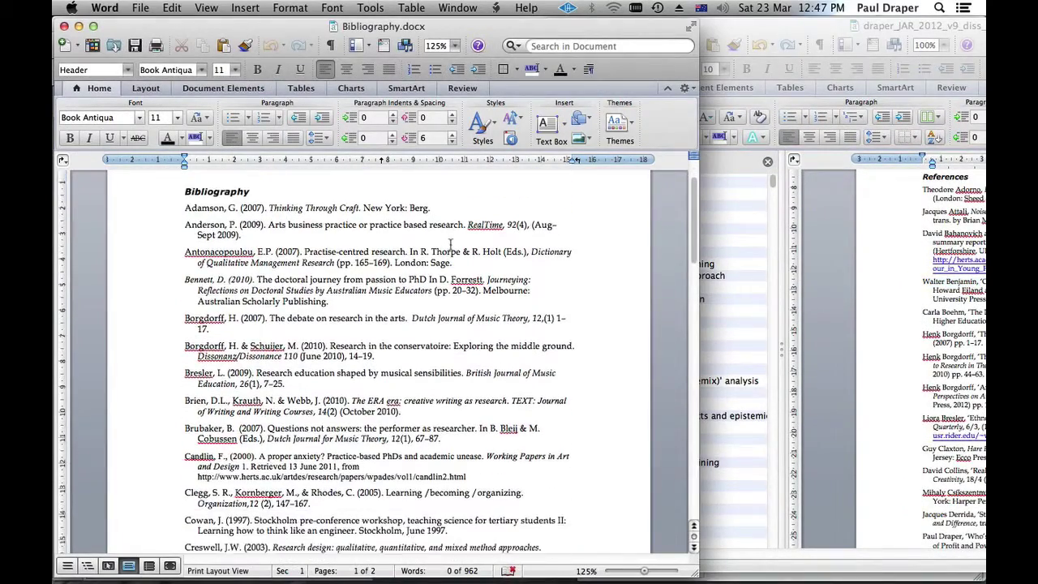
pyautogui.moveTo(695, 272); pyautogui.dragTo(694, 168)
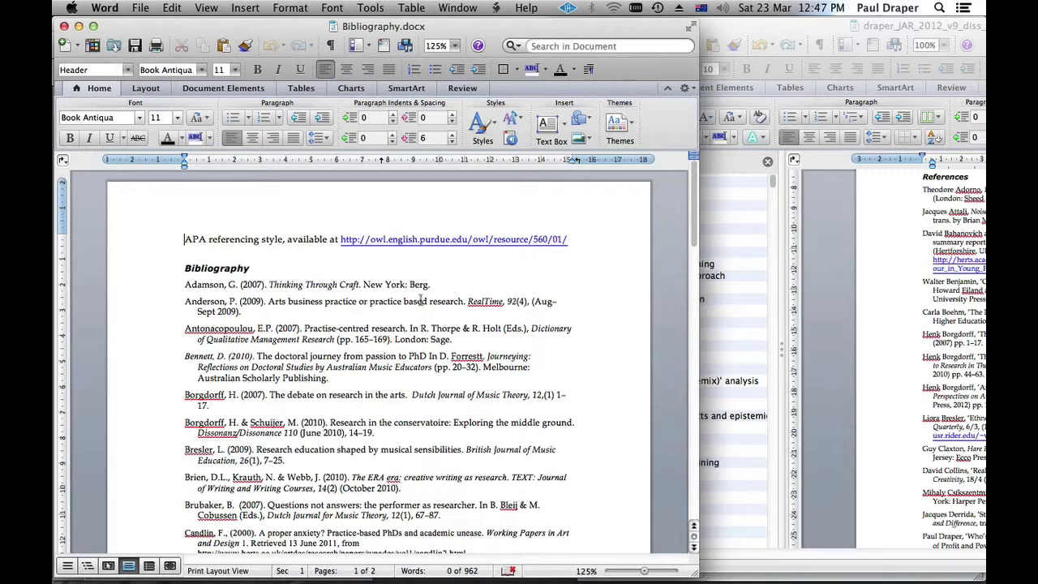
pyautogui.click(151, 290)
pyautogui.click(158, 305)
pyautogui.moveTo(157, 308); pyautogui.dragTo(253, 313)
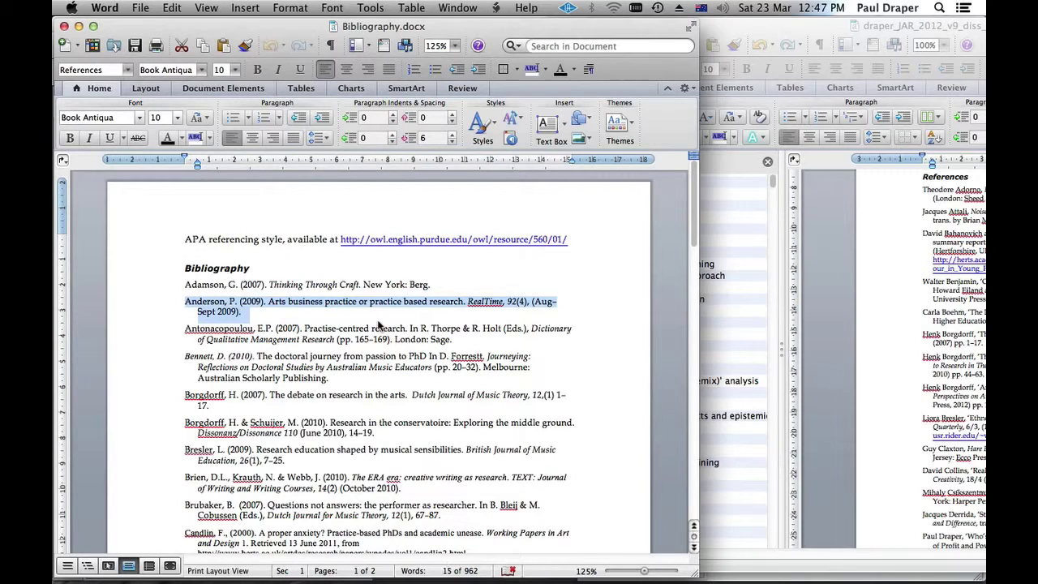
pyautogui.scroll(-2, 378, 325)
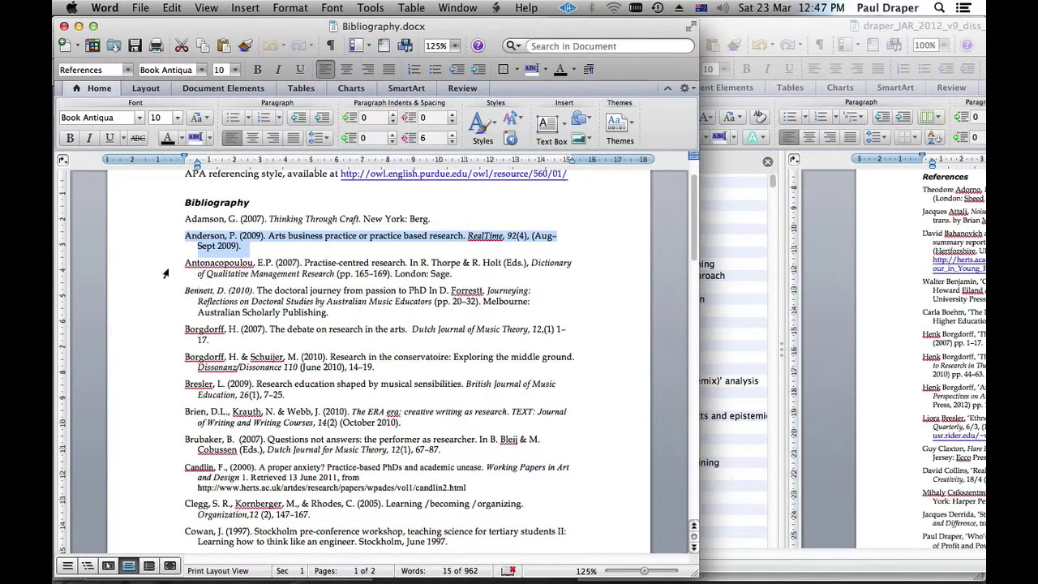
# Inspect the "Practise-centred research" and "Thinking Through Craft" entries in the bibliography by selecting each one.
pyautogui.moveTo(162, 272); pyautogui.dragTo(166, 284)
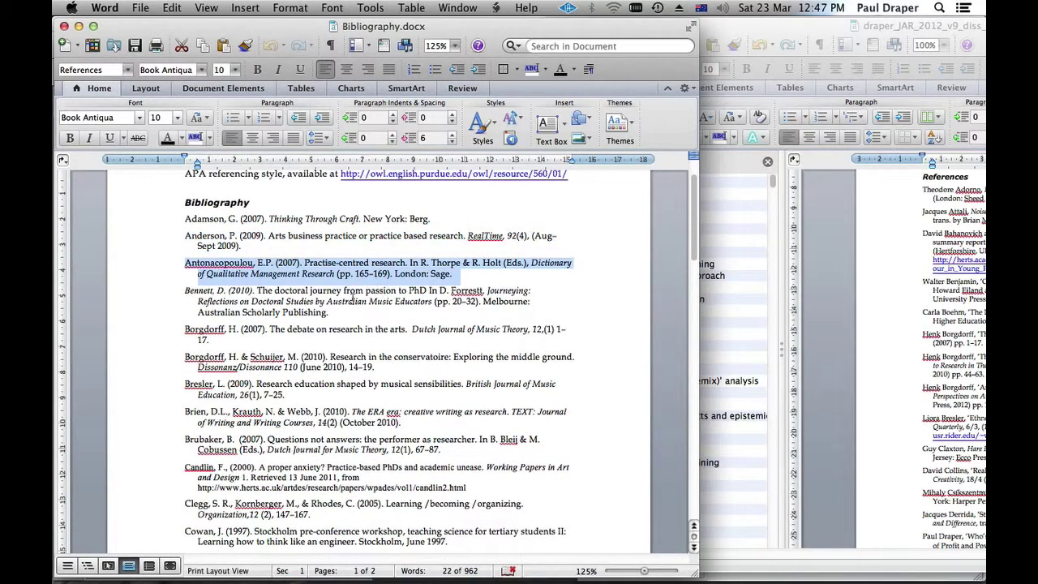
pyautogui.click(325, 278)
pyautogui.click(162, 221)
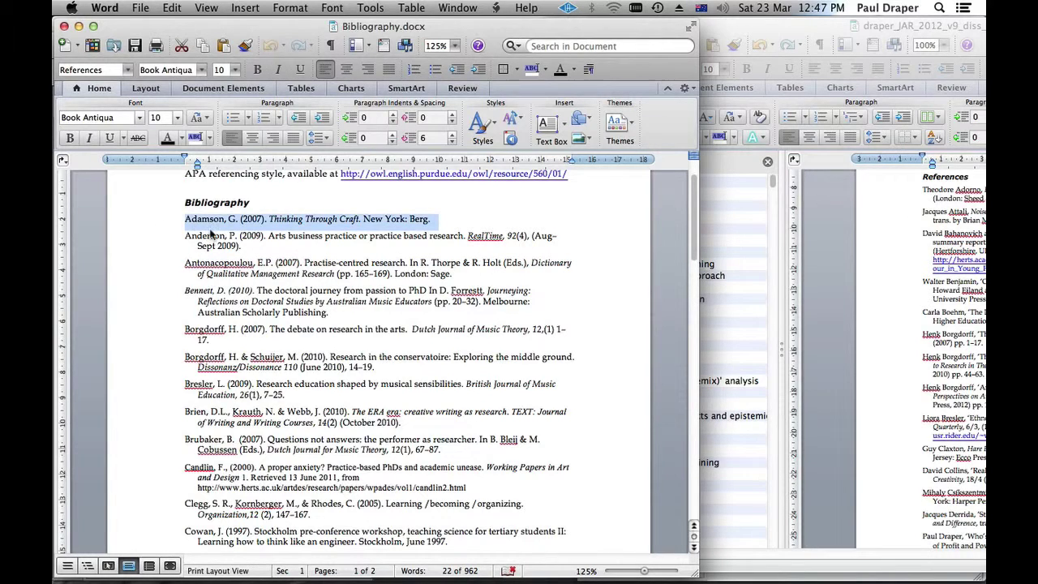
pyautogui.scroll(1, 210, 228)
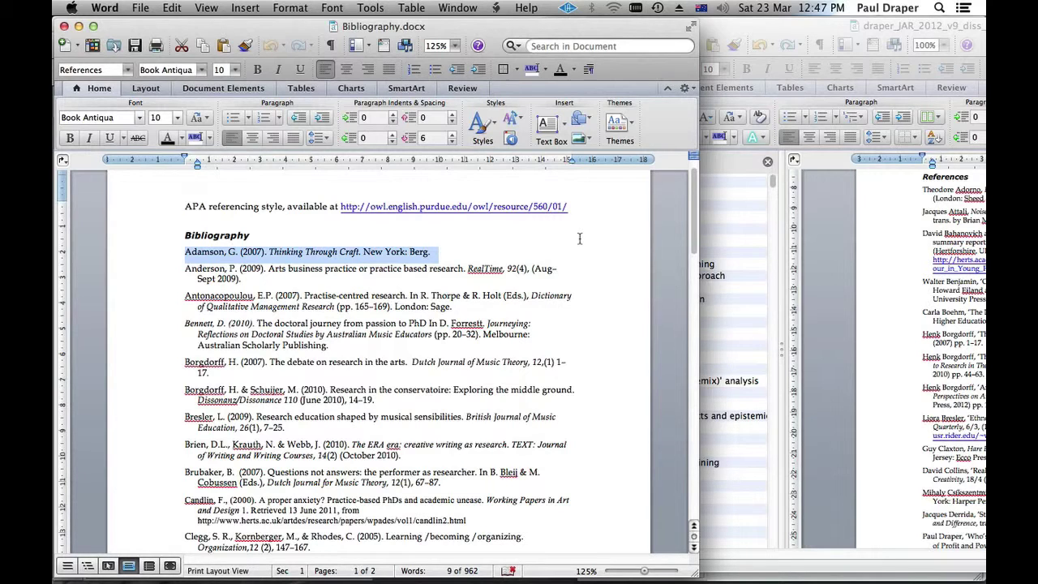
# Switch to the browser and look through the General Format page of Purdue OWL's APA guide.
pyautogui.press('super+Tab')
pyautogui.press('super+Tab')
pyautogui.press('super+Tab')
pyautogui.press('super+Tab')
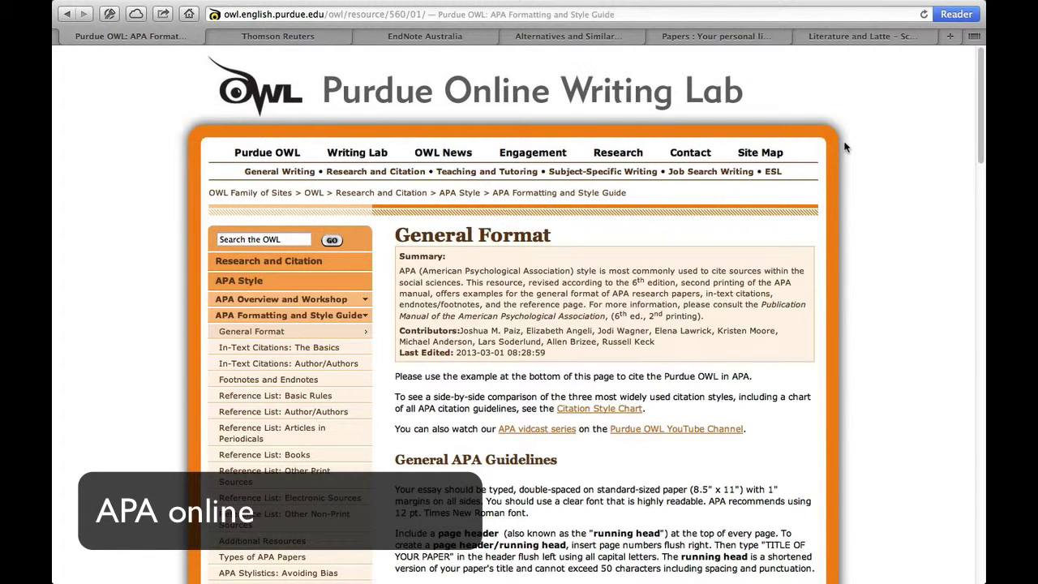
pyautogui.scroll(-3, 438, 313)
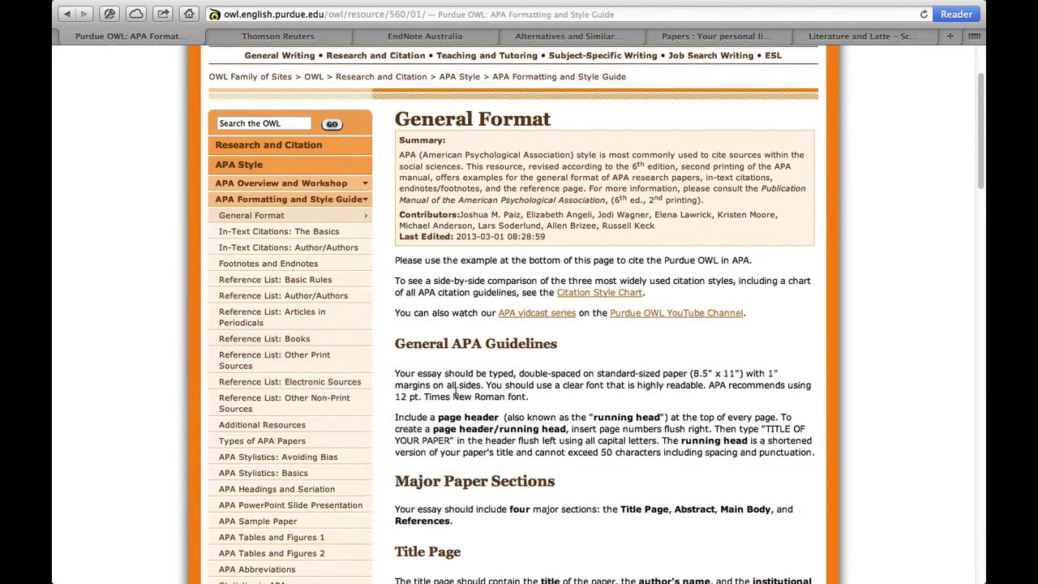
pyautogui.scroll(-2, 454, 396)
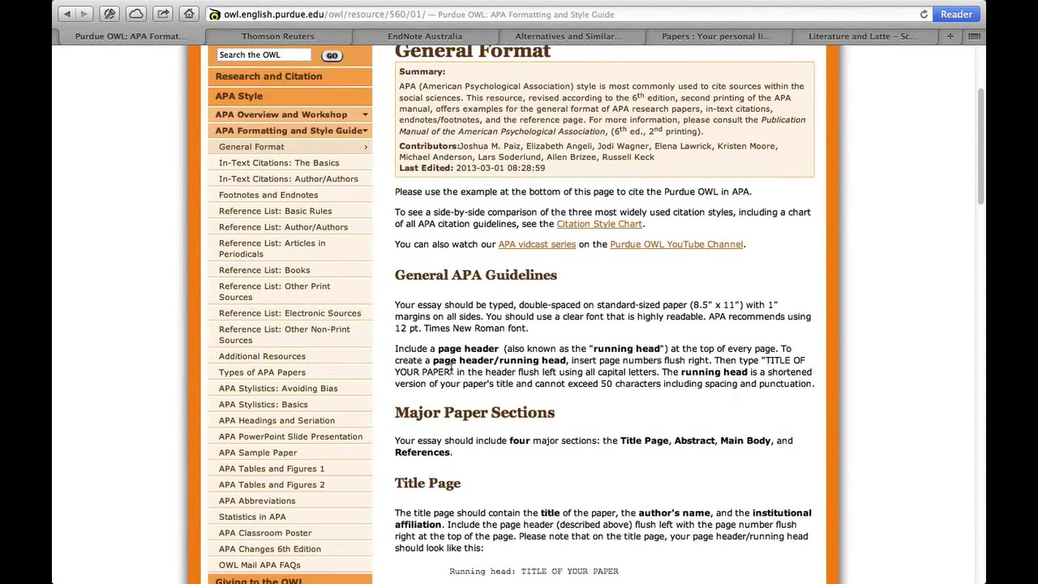
pyautogui.scroll(-1, 452, 366)
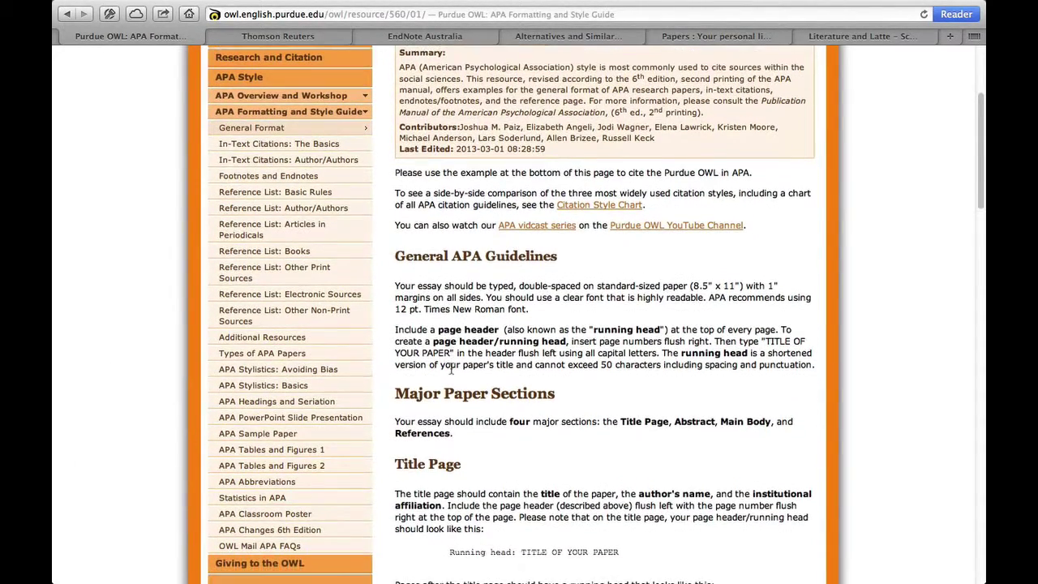
# Open the guide's Reference List: Books page and select the 1991 example entry under Basic Format for Books.
pyautogui.click(297, 253)
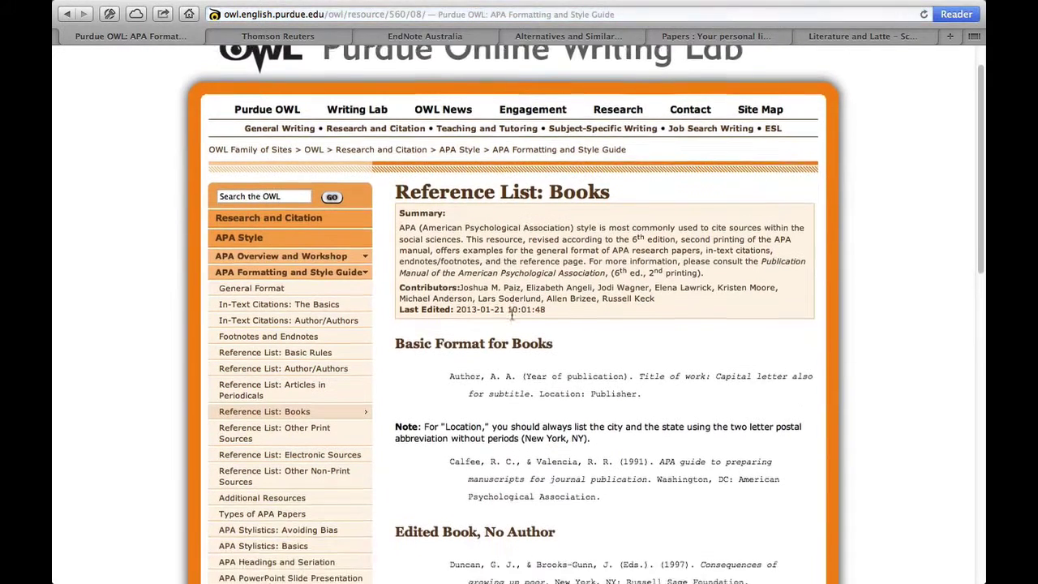
pyautogui.scroll(-1, 511, 318)
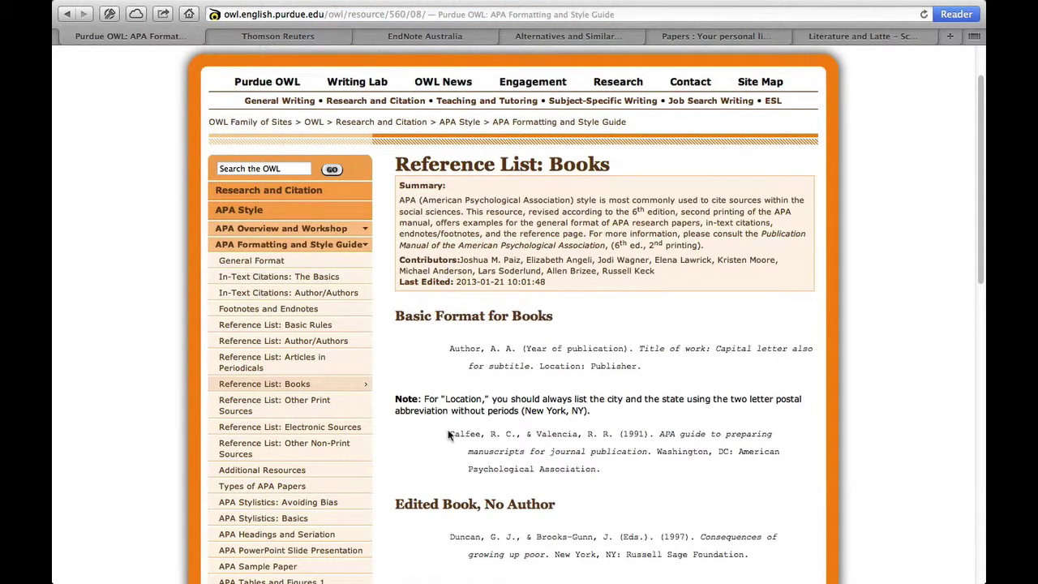
pyautogui.moveTo(450, 433); pyautogui.dragTo(586, 476)
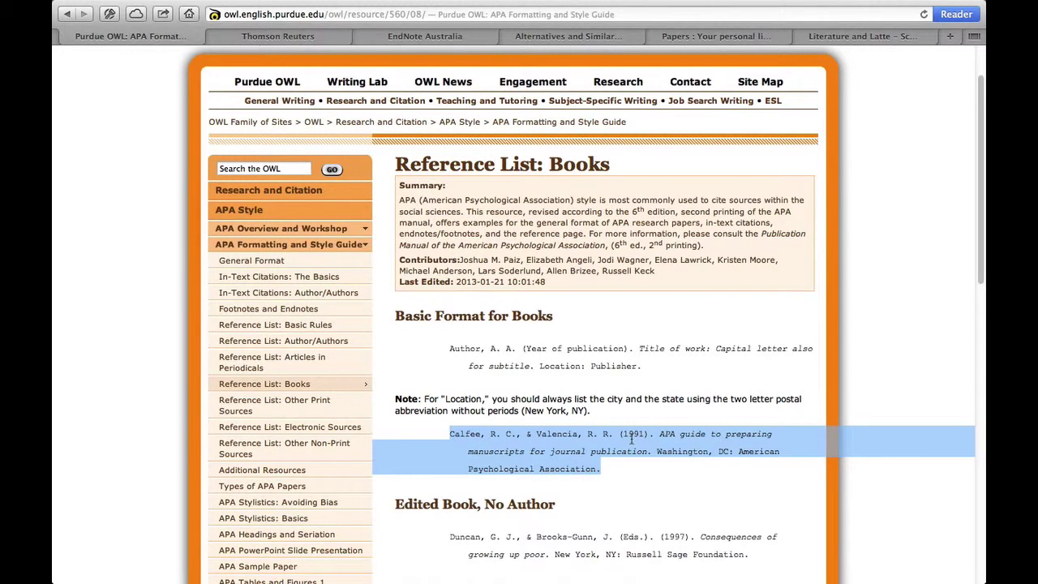
# Switch back to Word and select the "Practise-centred research" entry in Bibliography.docx, then clear the selection.
pyautogui.press('super+Tab')
pyautogui.click(162, 270)
pyautogui.click(150, 299)
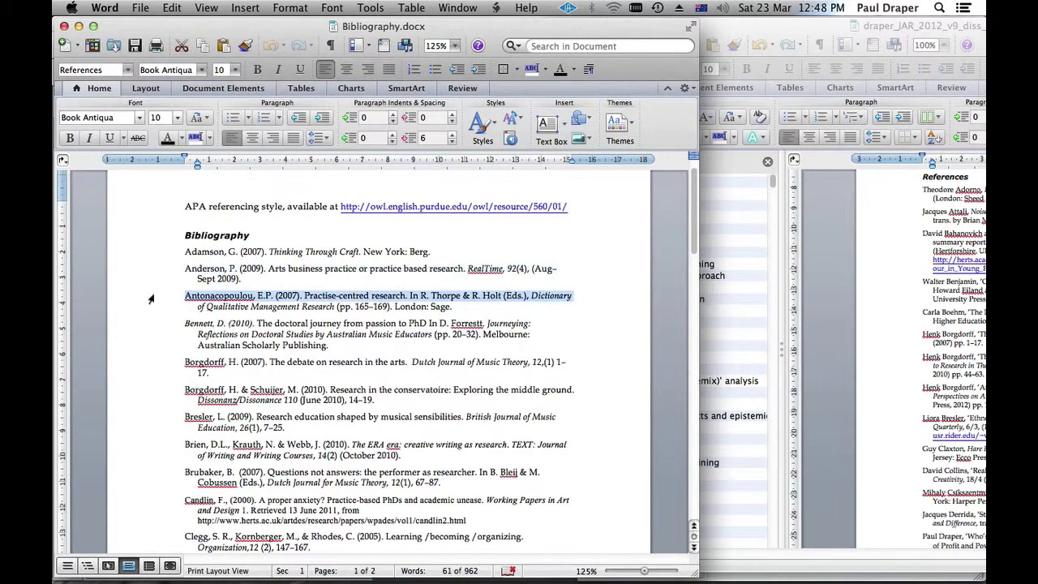
pyautogui.click(410, 226)
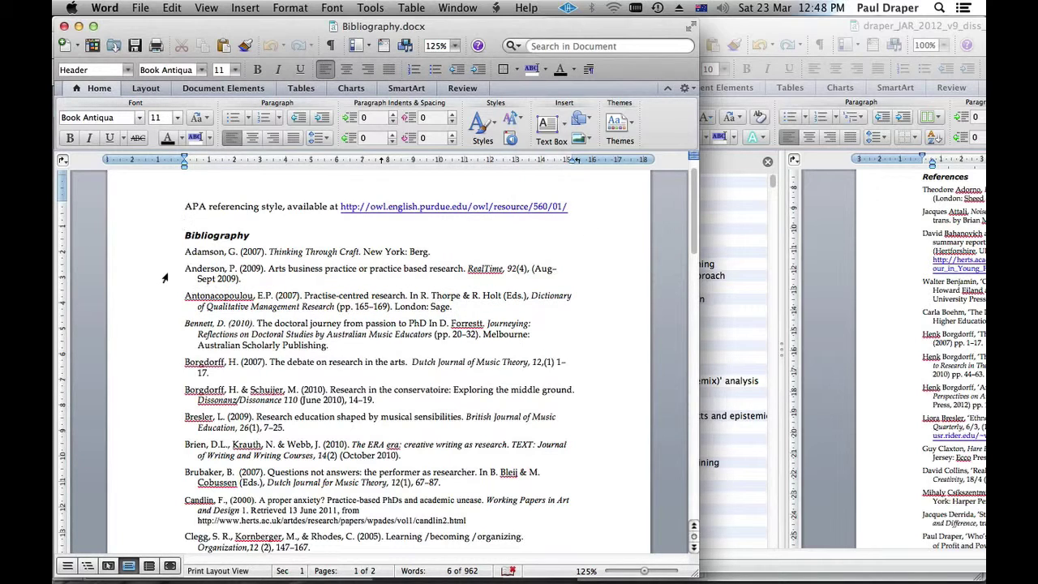
# Look down through the bibliography, selecting sample entries including the 2003 "Research design" book and the 2011 "Remixing modernism" article.
pyautogui.moveTo(164, 274); pyautogui.dragTo(171, 290)
pyautogui.scroll(-3, 172, 290)
pyautogui.click(162, 396)
pyautogui.moveTo(162, 397); pyautogui.dragTo(186, 413)
pyautogui.scroll(-3, 325, 442)
pyautogui.tripleClick(213, 416)
pyautogui.scroll(-3, 321, 443)
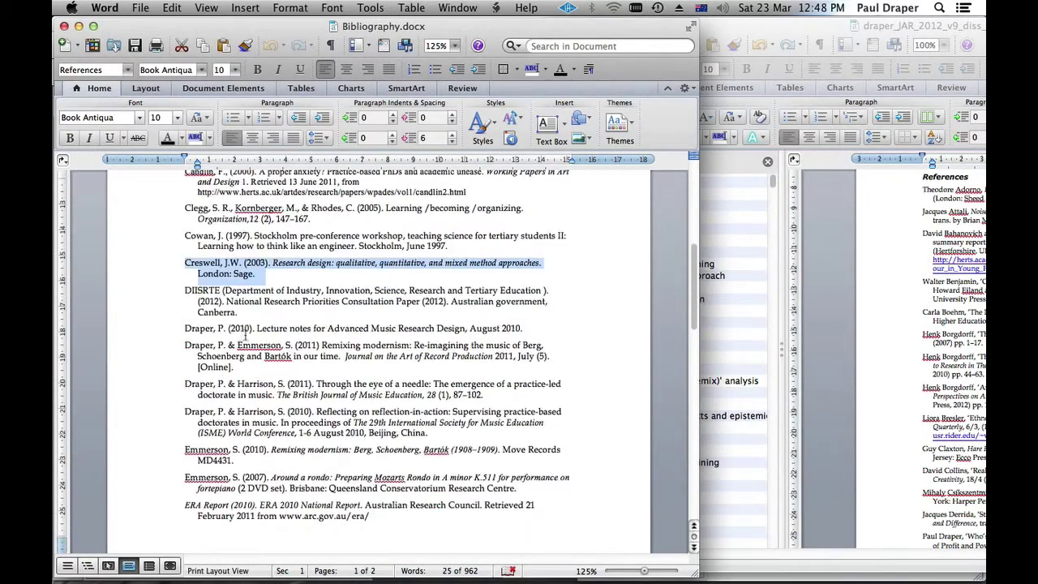
pyautogui.click(138, 332)
pyautogui.tripleClick(170, 344)
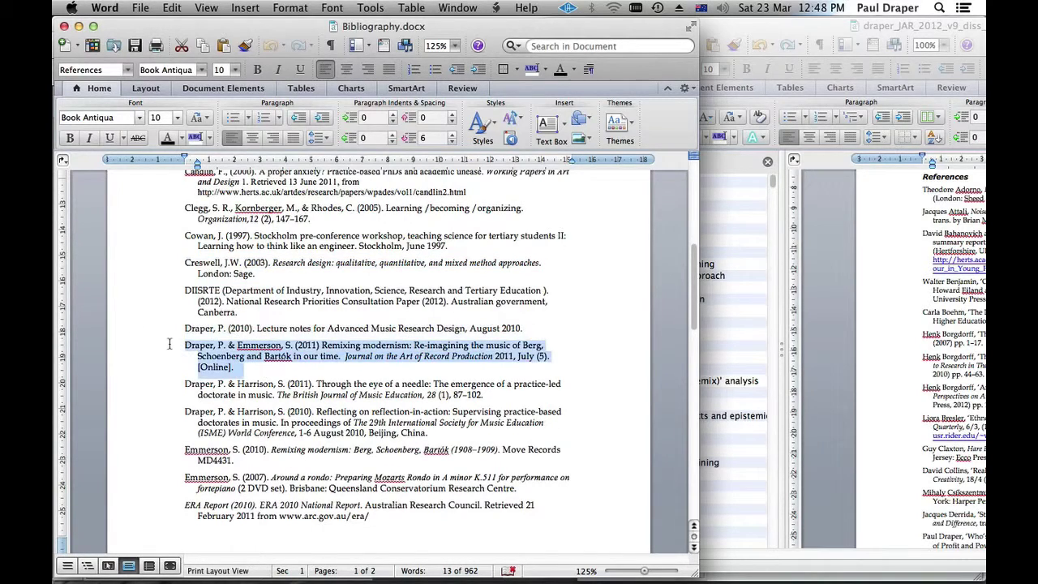
# Select the Bibliography heading in Bibliography.docx and the References heading in the dissertation document to compare the two list titles.
pyautogui.scroll(7, 337, 297)
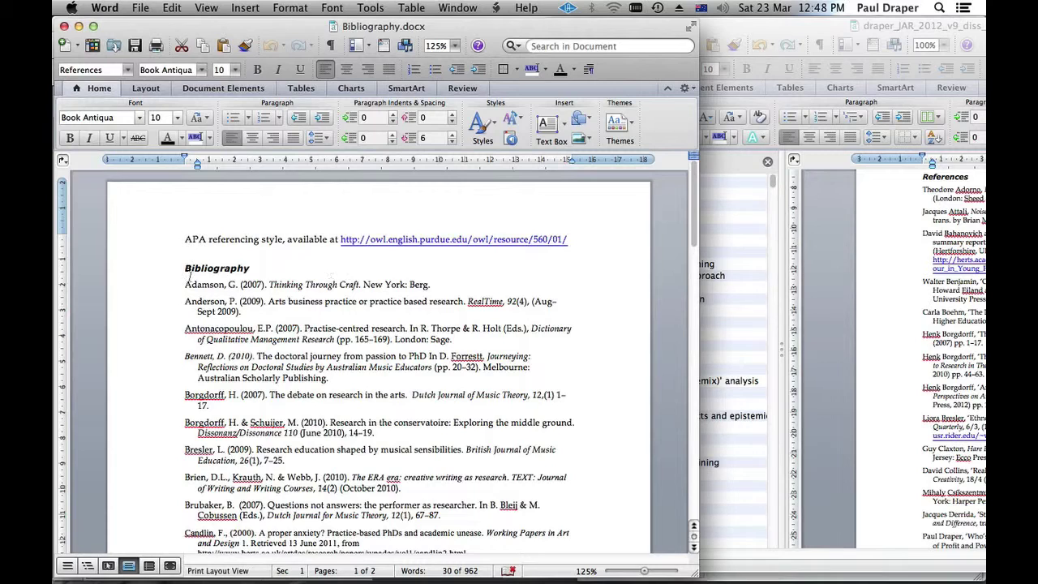
pyautogui.click(159, 277)
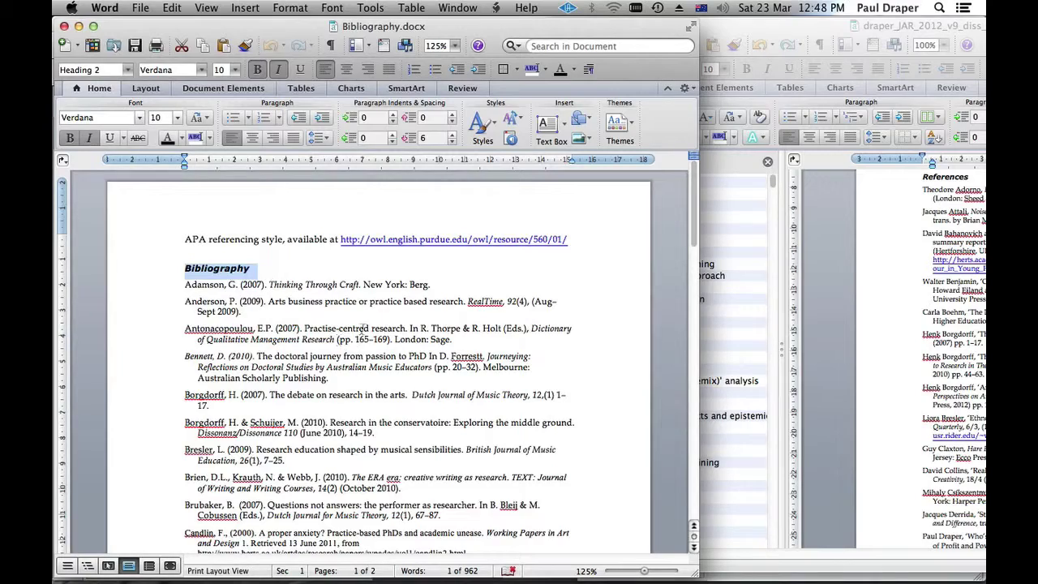
pyautogui.click(811, 34)
pyautogui.doubleClick(824, 37)
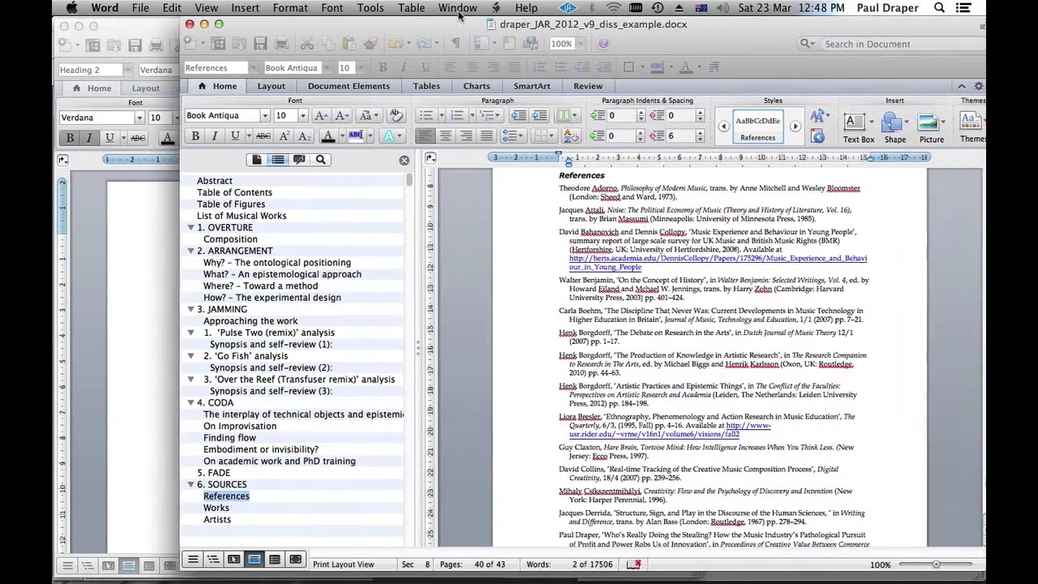
pyautogui.click(528, 178)
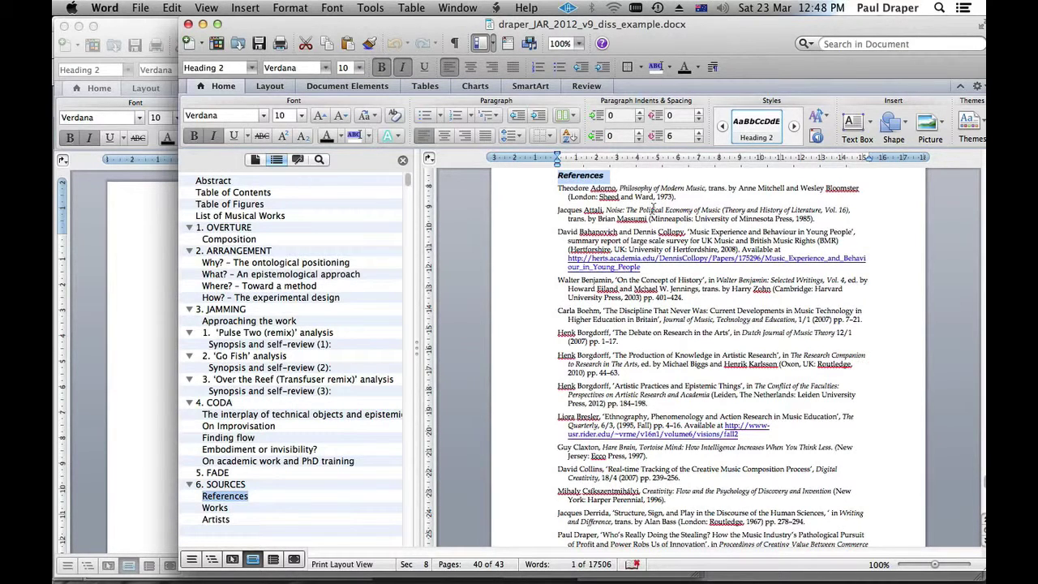
# Arrange the dissertation window alongside Bibliography.docx and reselect the References heading to compare both reference lists.
pyautogui.moveTo(563, 33); pyautogui.dragTo(495, 294)
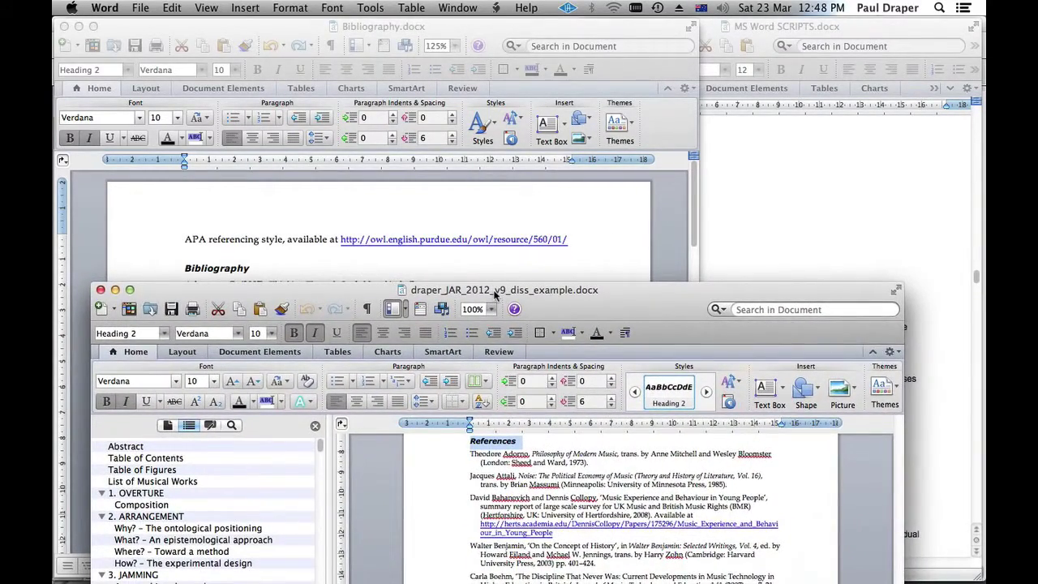
pyautogui.doubleClick(495, 295)
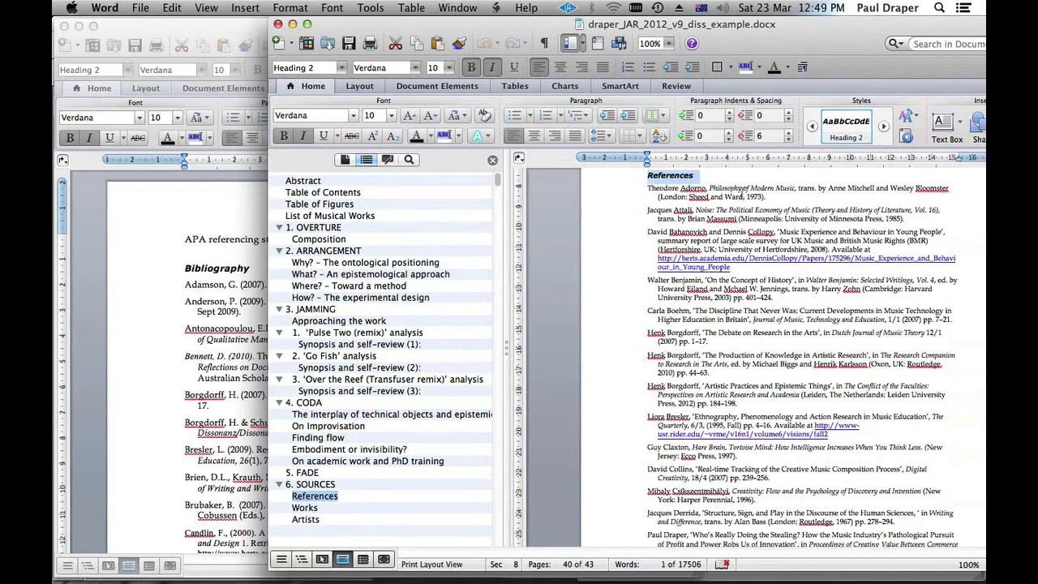
pyautogui.click(729, 183)
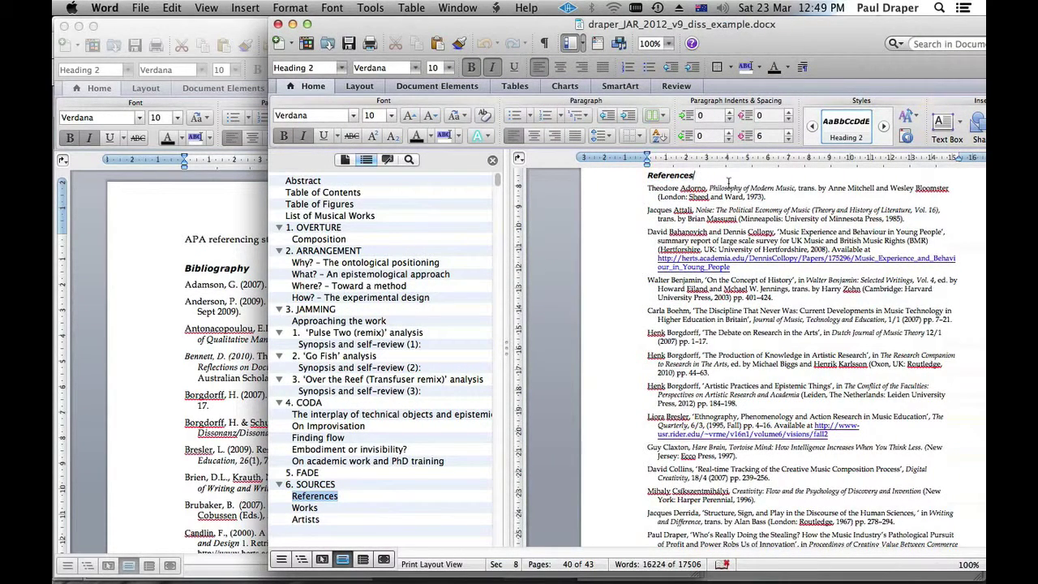
pyautogui.click(614, 182)
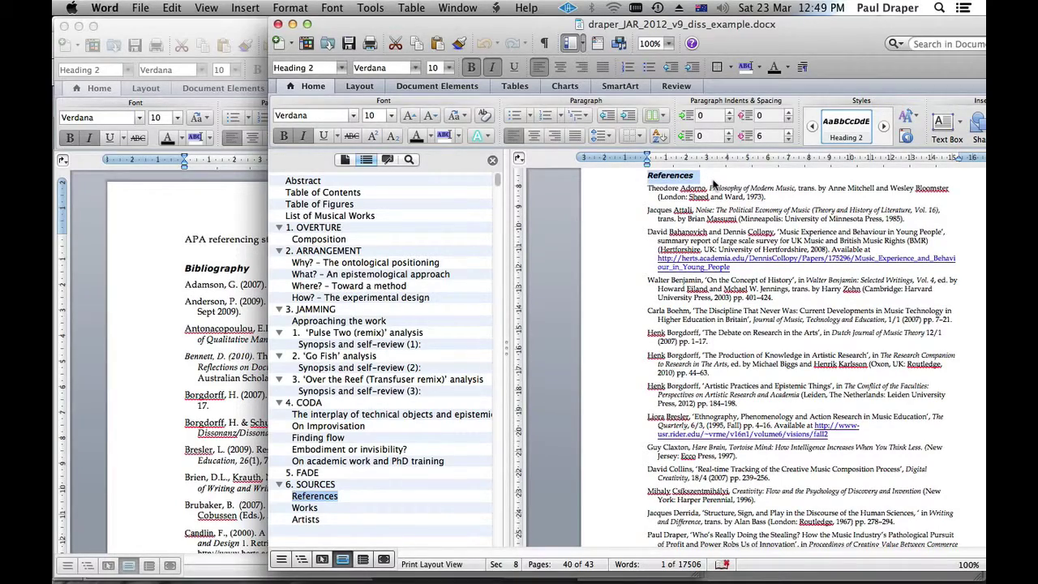
pyautogui.moveTo(741, 39); pyautogui.dragTo(746, 51)
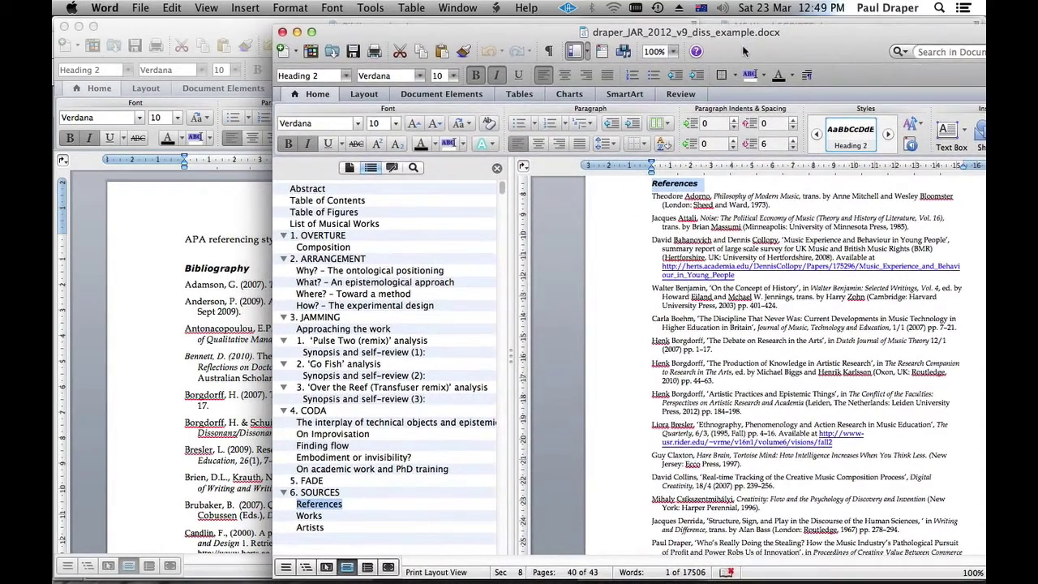
pyautogui.click(236, 301)
pyautogui.click(140, 274)
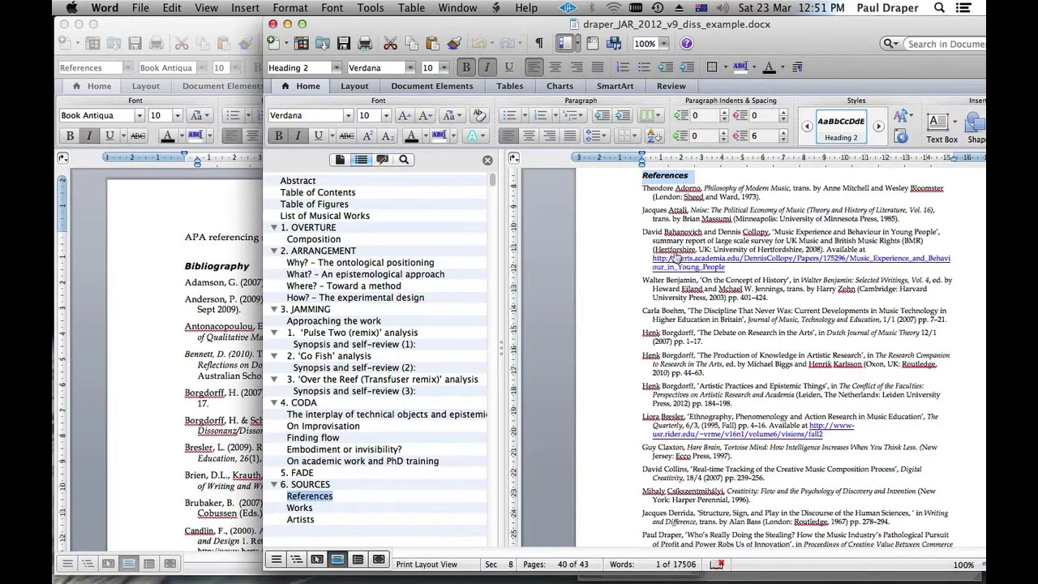
# Move both Word windows aside and bring the journal article's project folder in Finder to the front.
pyautogui.moveTo(471, 25); pyautogui.dragTo(693, 28)
pyautogui.click(284, 30)
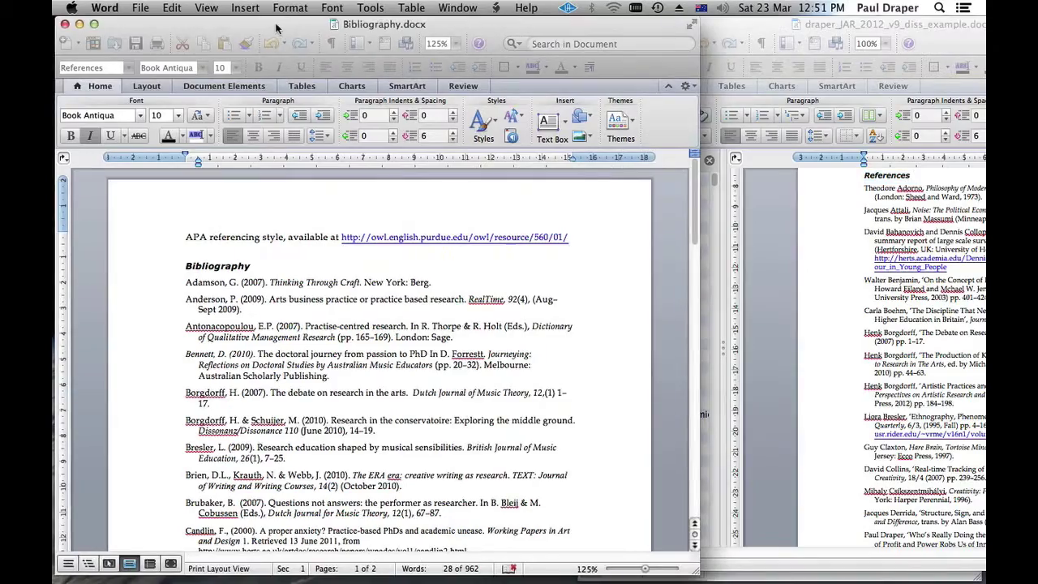
pyautogui.moveTo(276, 28); pyautogui.dragTo(698, 36)
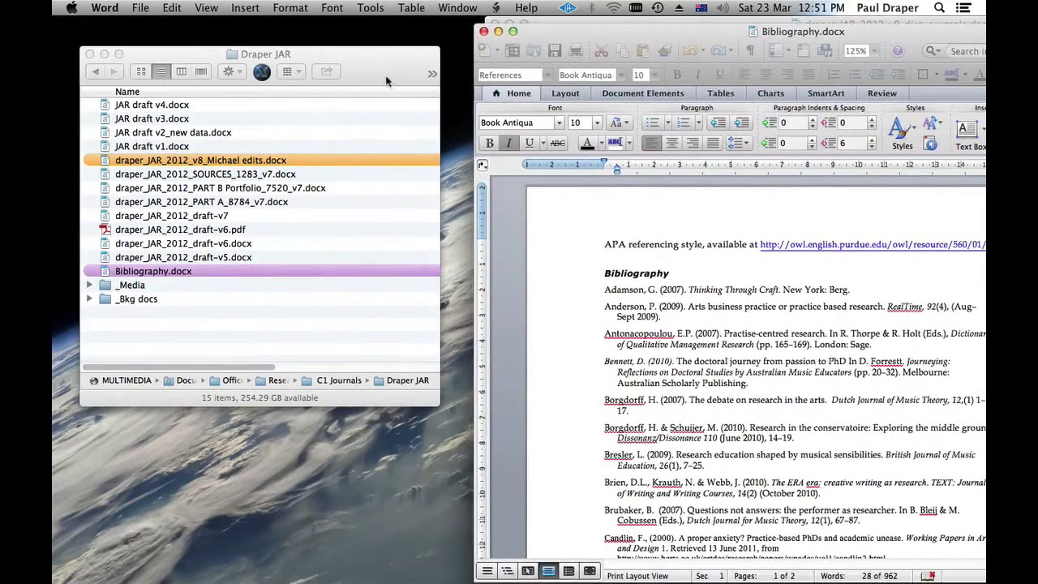
pyautogui.moveTo(385, 76); pyautogui.dragTo(349, 58)
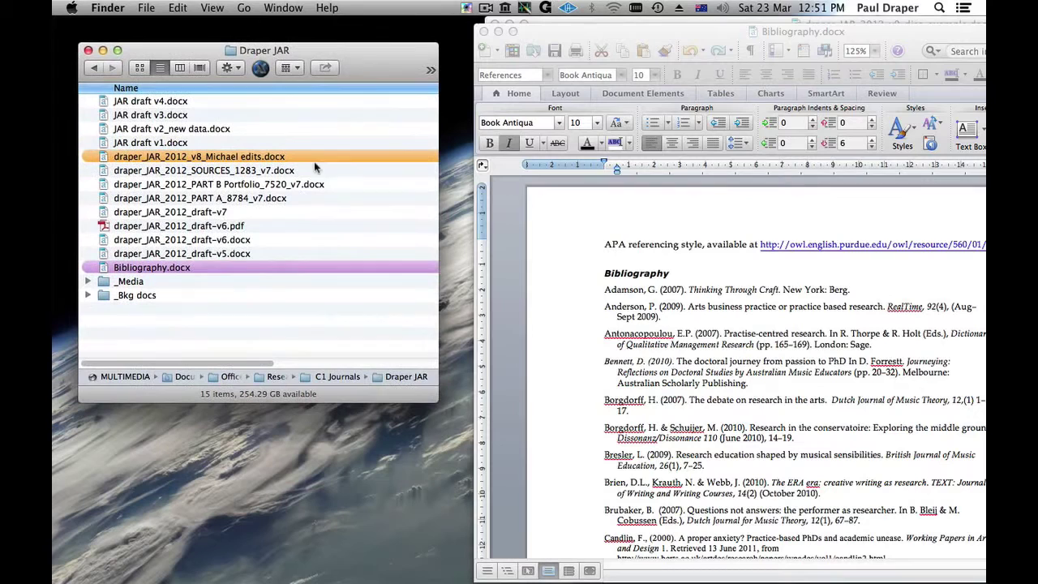
# Enlarge the Finder window and examine the contents of the _Media and _Bkg docs folders, collapsing each again.
pyautogui.click(88, 282)
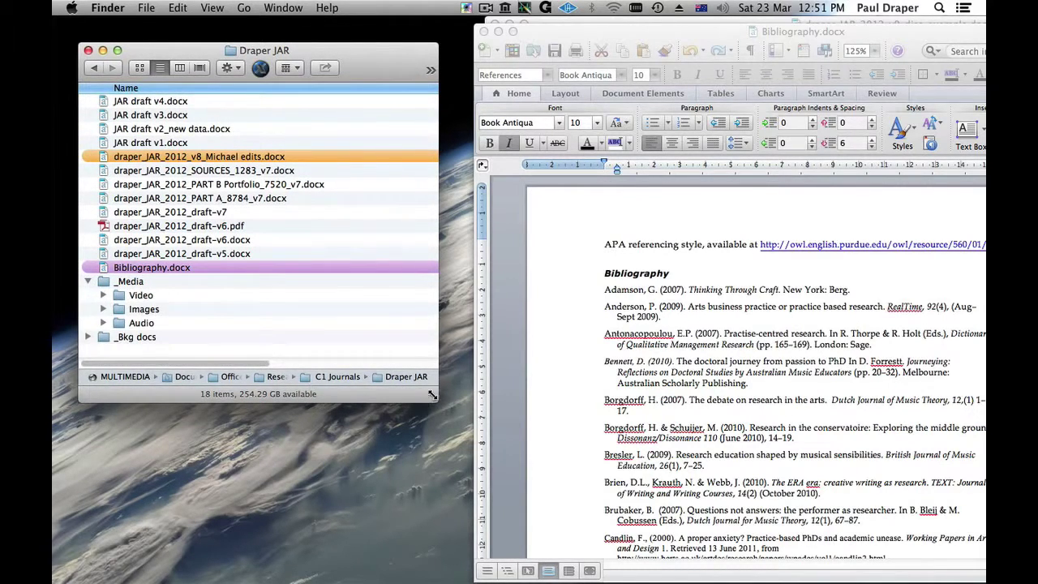
pyautogui.moveTo(433, 395); pyautogui.dragTo(453, 513)
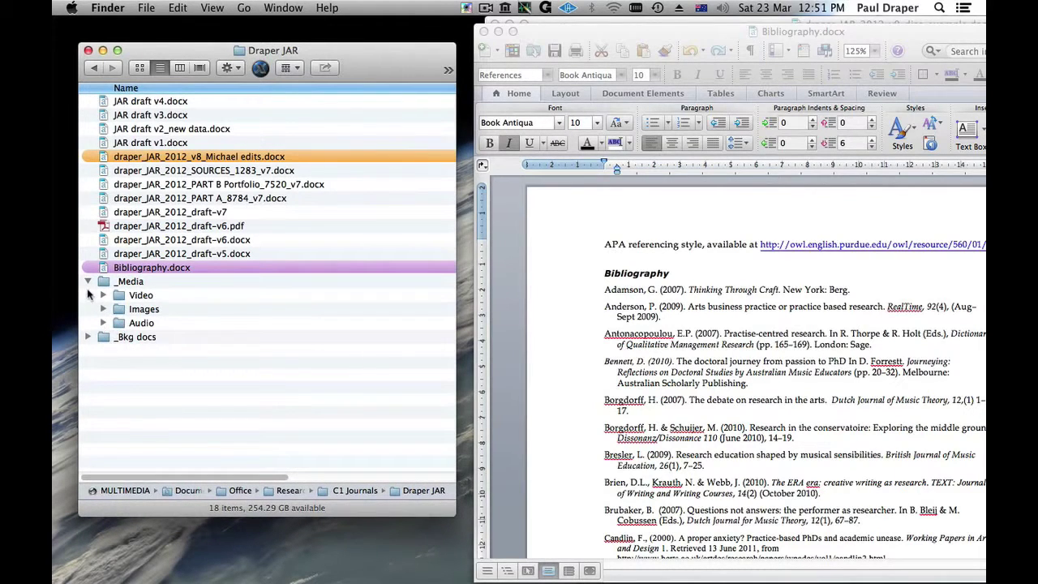
pyautogui.click(87, 281)
pyautogui.click(88, 295)
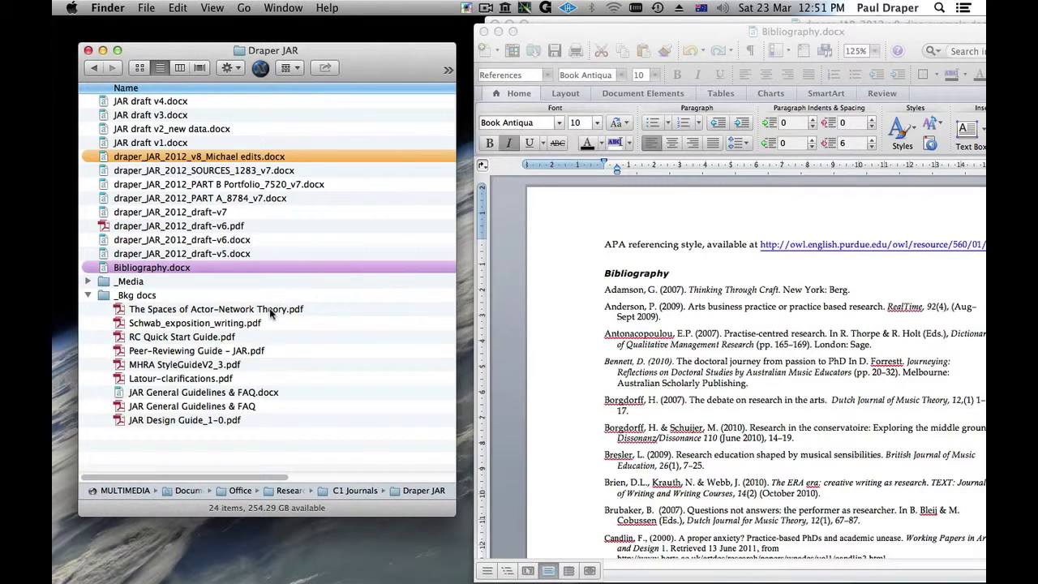
pyautogui.click(88, 295)
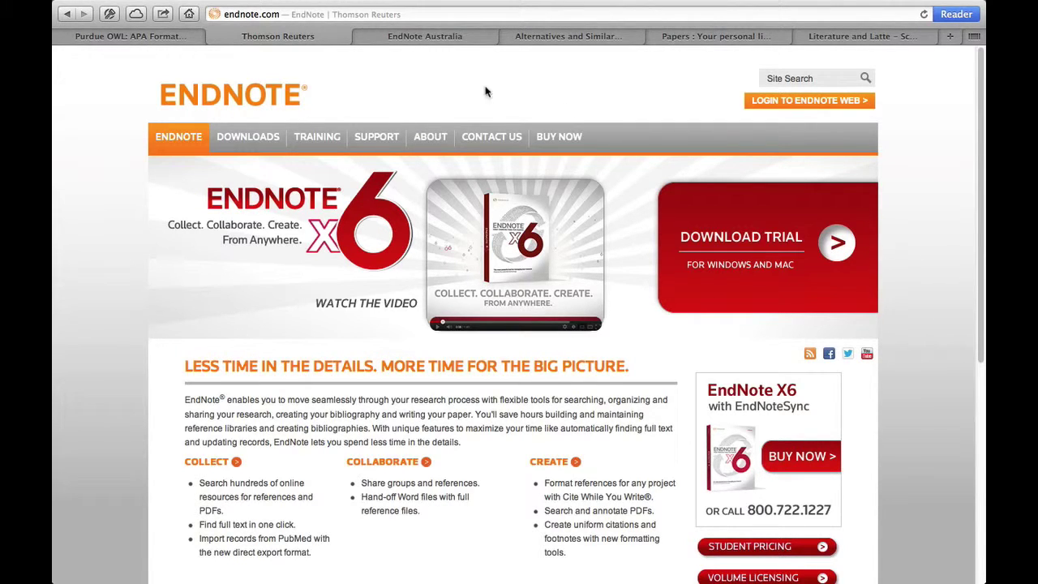
# View the EndNote Australia pricing page in the browser and look through the EndNote alternatives listed on AlternativeTo.
pyautogui.click(445, 36)
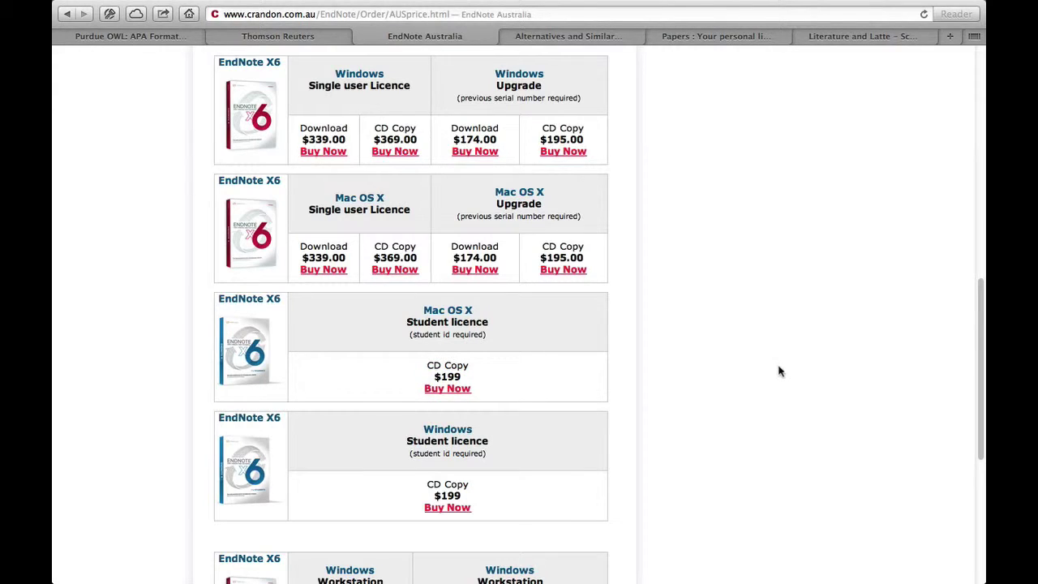
pyautogui.click(577, 35)
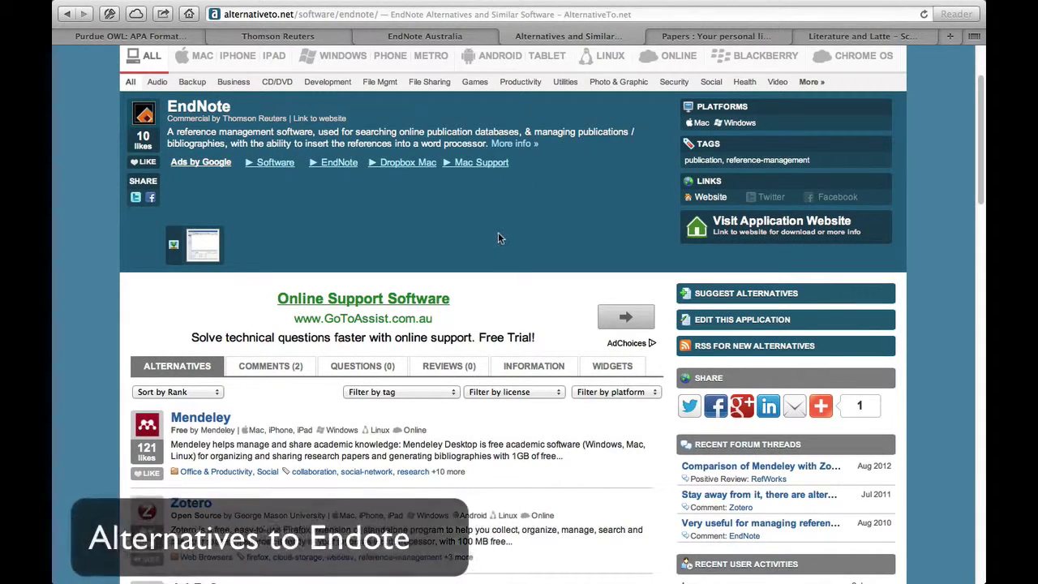
pyautogui.scroll(-2, 498, 237)
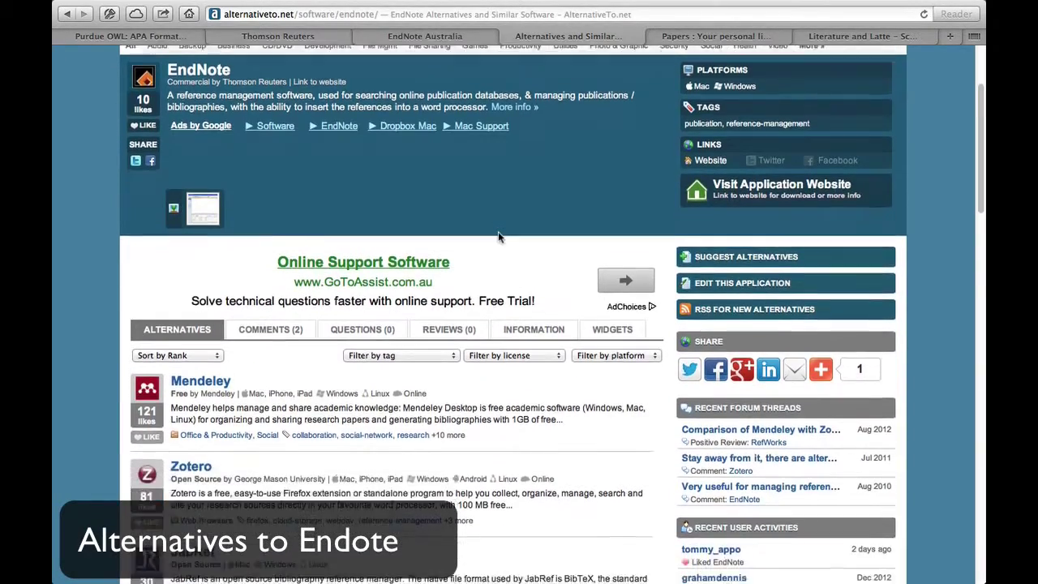
pyautogui.scroll(-5, 499, 231)
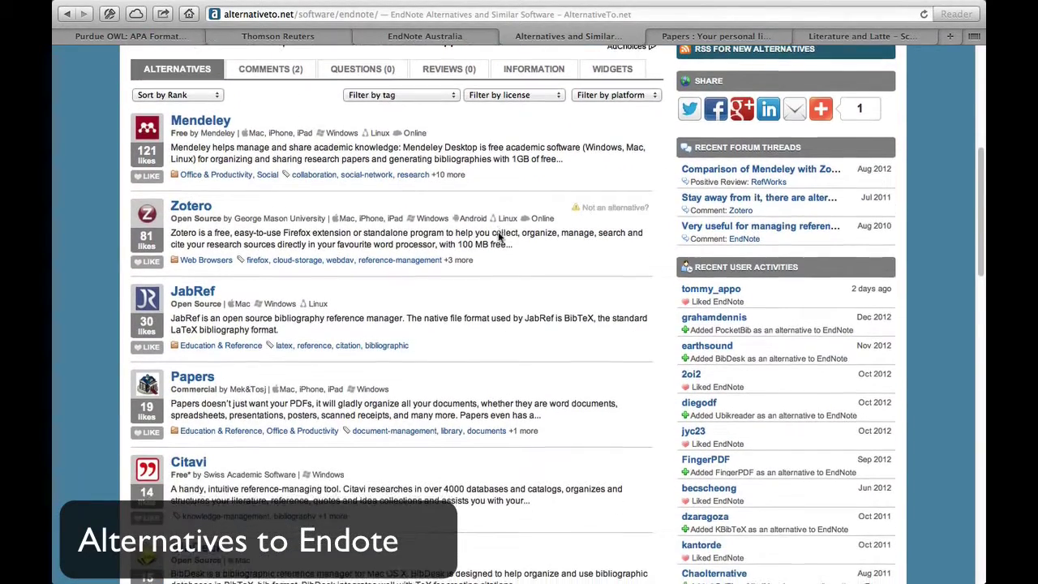
# Read further down the AlternativeTo list of EndNote alternatives as far as KBibTeX, then return to its leading entries.
pyautogui.scroll(-1, 524, 272)
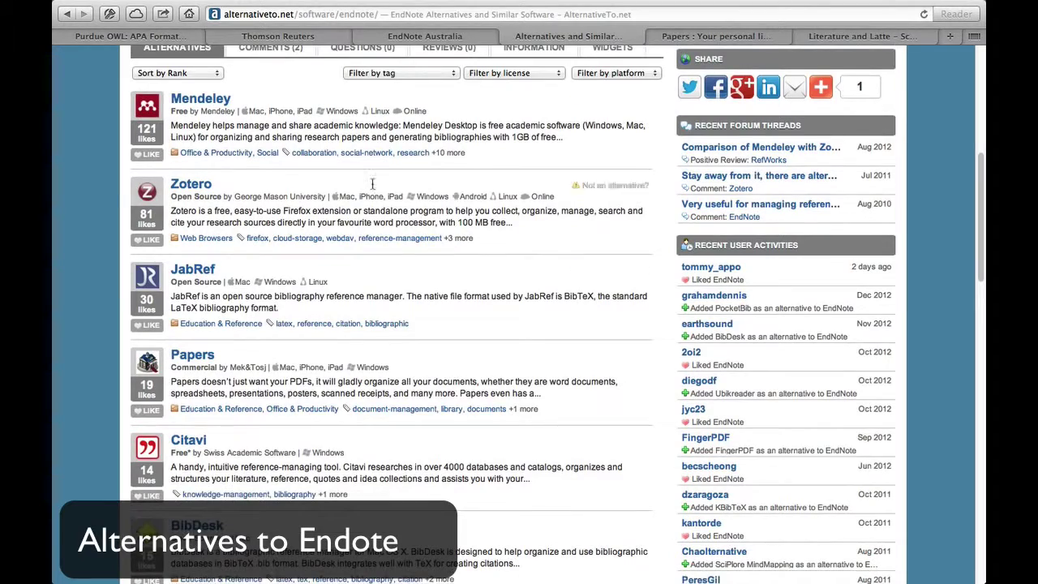
pyautogui.scroll(-2, 511, 196)
pyautogui.scroll(-5, 374, 324)
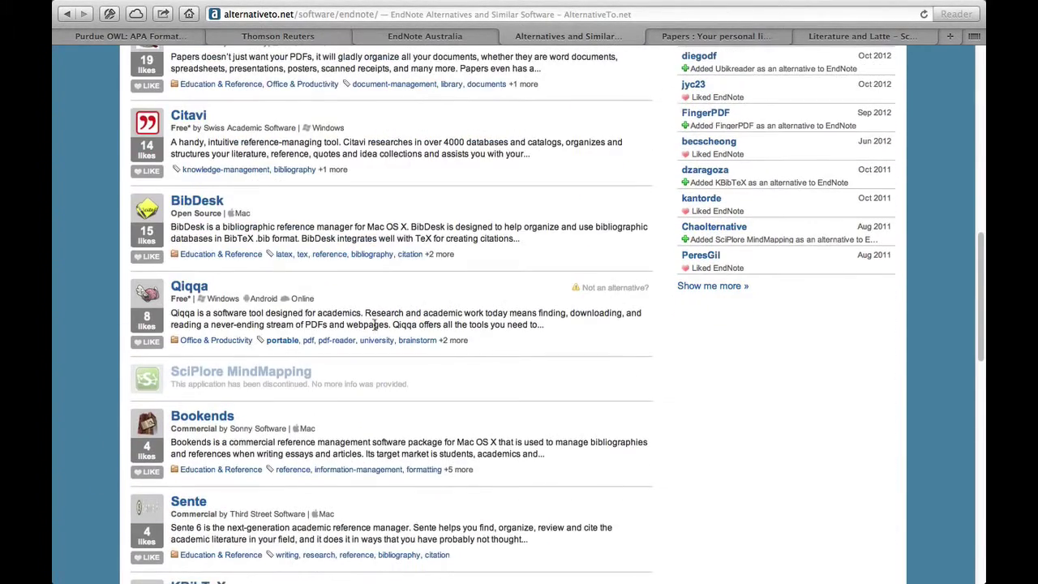
pyautogui.scroll(-2, 375, 325)
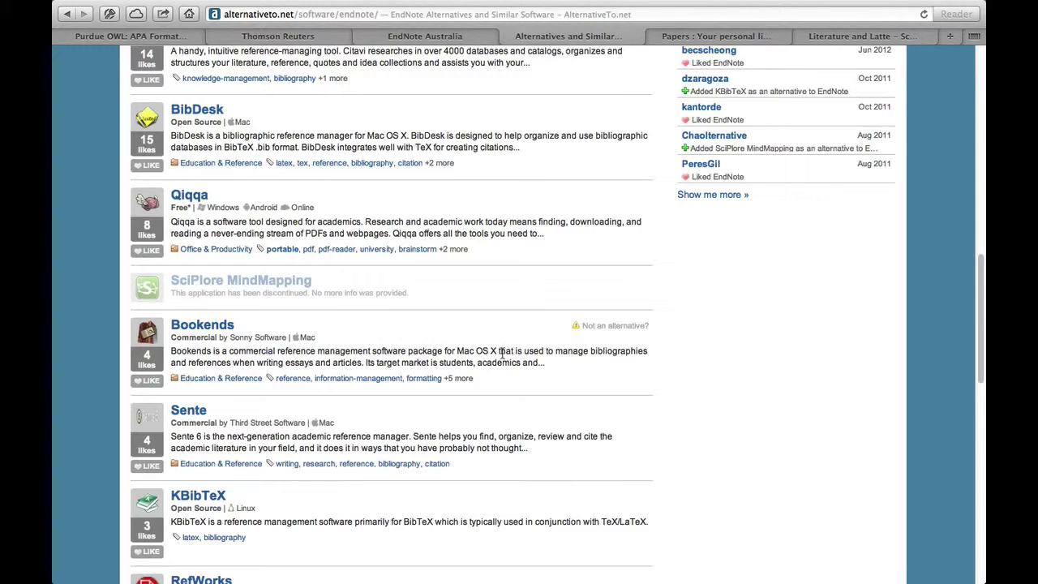
pyautogui.scroll(10, 500, 352)
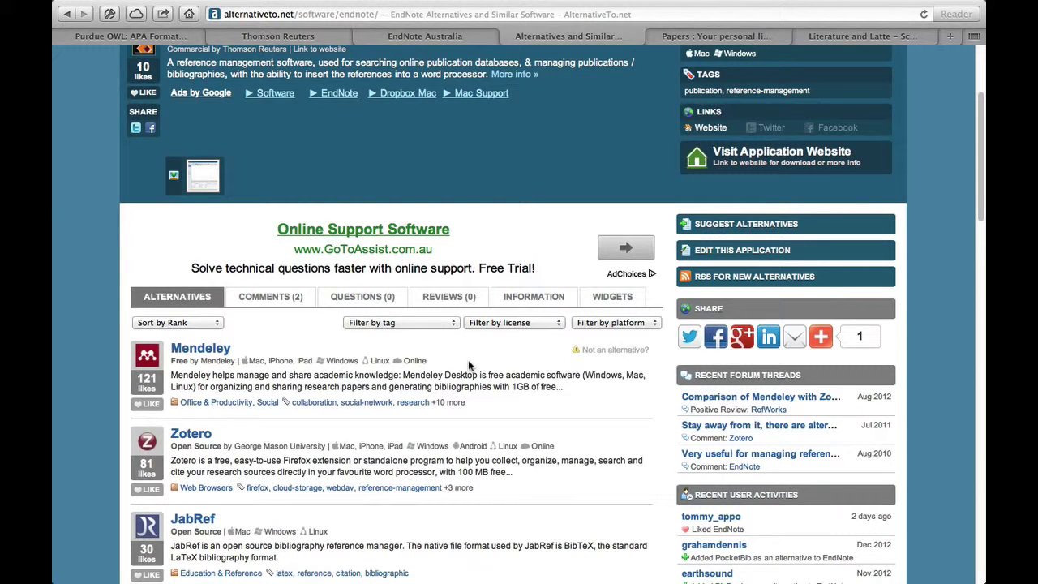
pyautogui.scroll(-5, 469, 366)
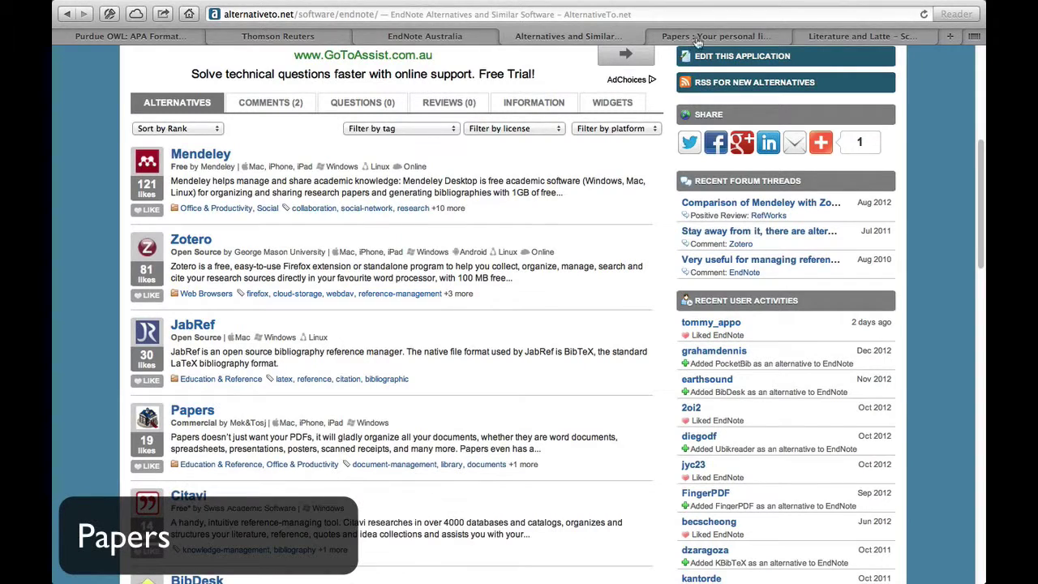
# View the Papers product page on papersapp.com and switch to the Papers application.
pyautogui.click(696, 36)
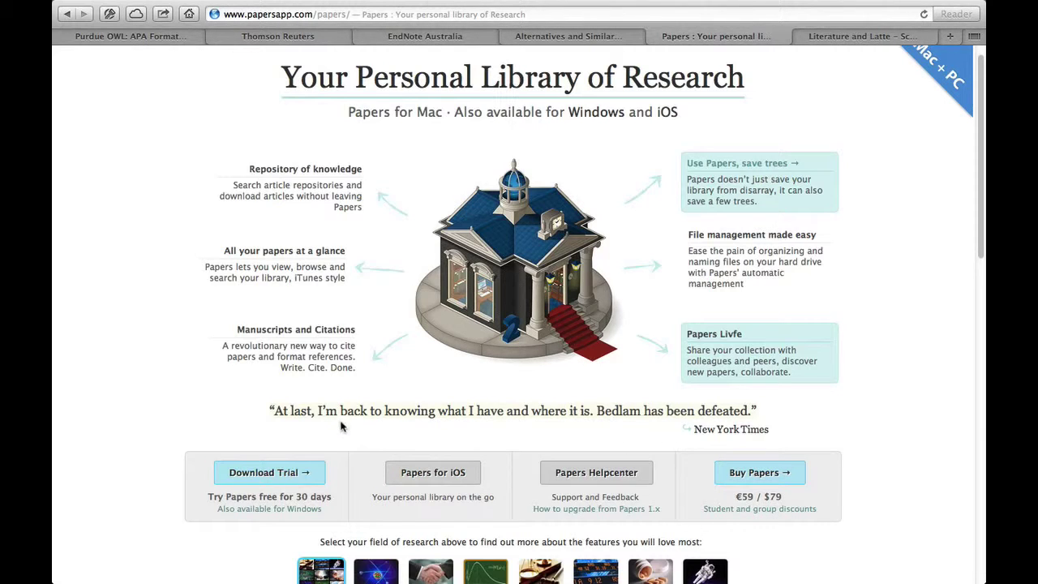
pyautogui.press('super+Tab')
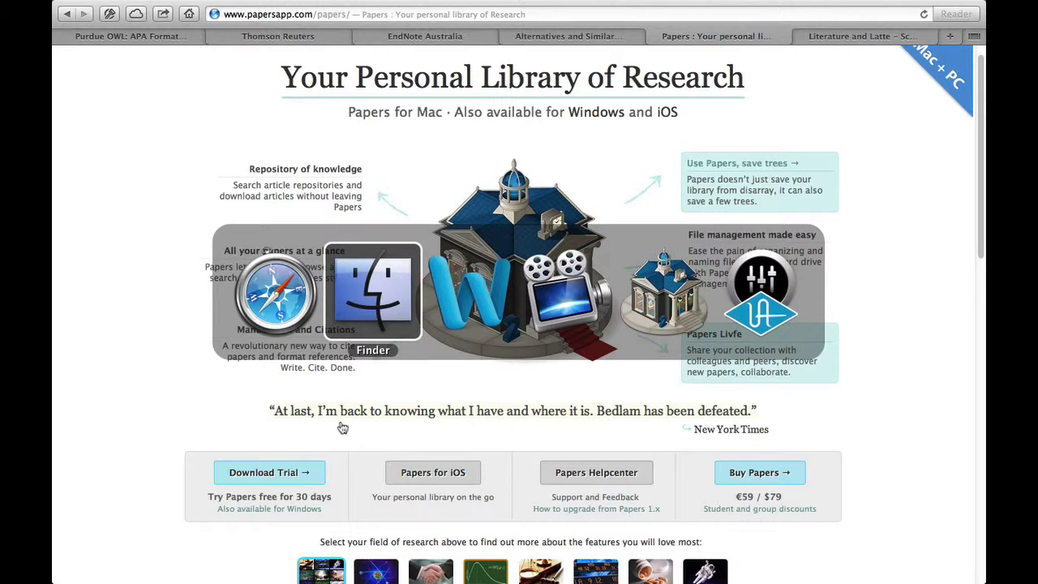
pyautogui.press('super+Tab')
pyautogui.press('super+Tab')
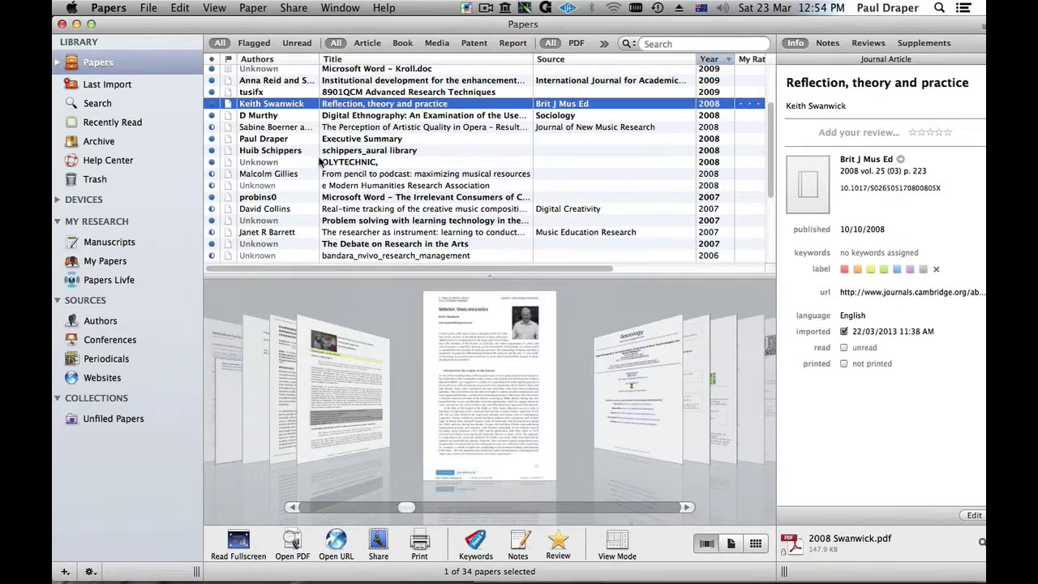
# Browse the Papers library by previewing several 2007 to 2009 entries, ending with 8901QCM Advanced Research Techniques.
pyautogui.click(412, 198)
pyautogui.click(391, 152)
pyautogui.click(382, 127)
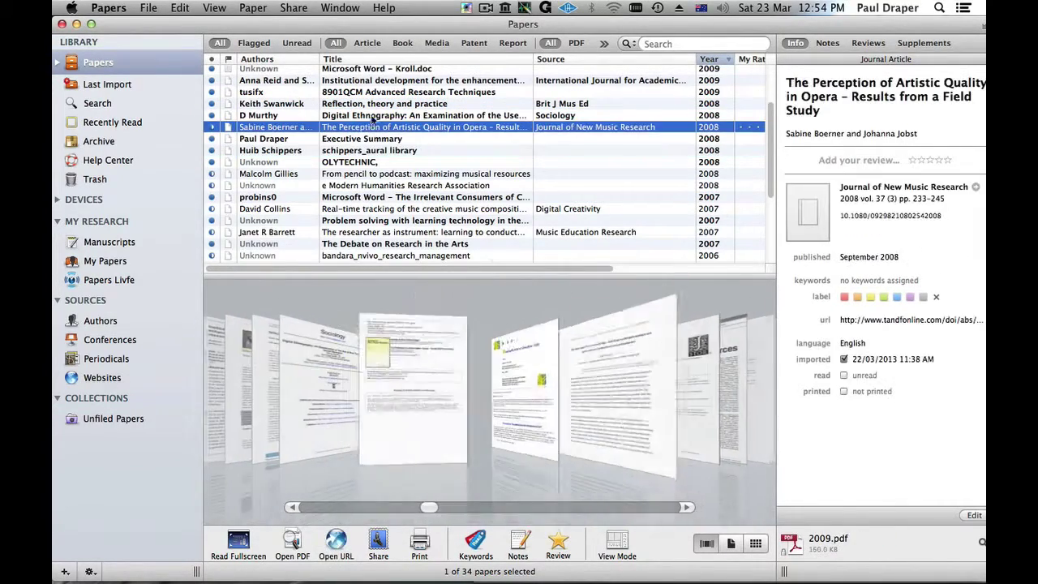
pyautogui.click(374, 115)
pyautogui.click(373, 104)
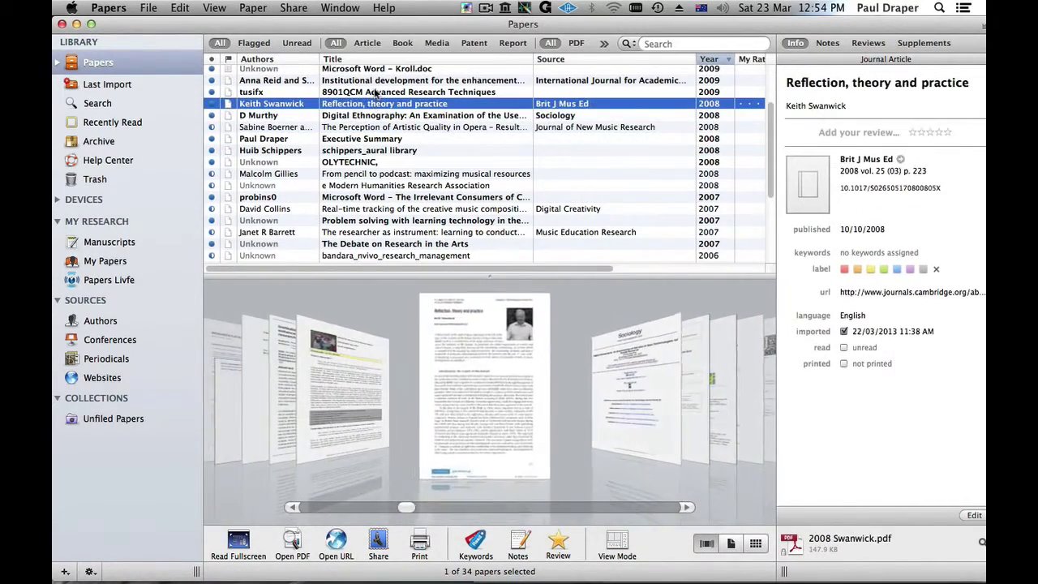
pyautogui.click(373, 92)
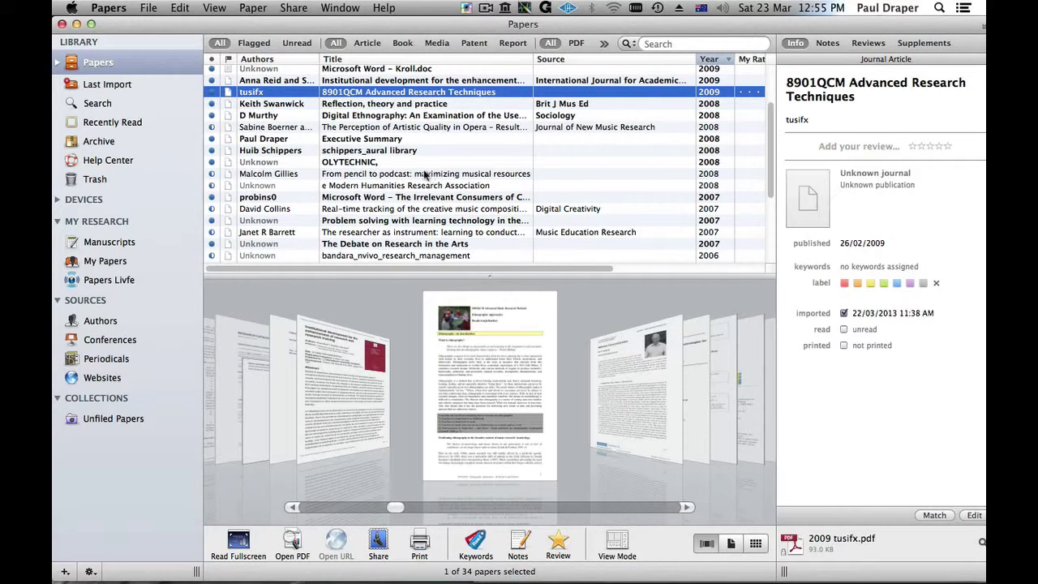
pyautogui.scroll(1, 411, 179)
pyautogui.scroll(3, 412, 177)
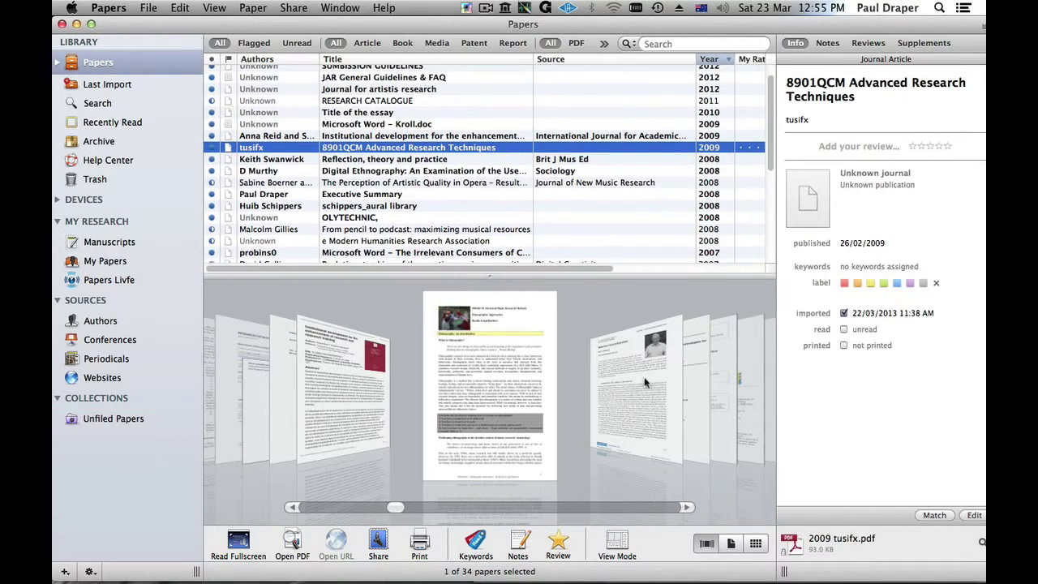
# Open the article "Digital Ethnography: An Examination of the Use of New Technologies for Social Research", skim its pages and close it.
pyautogui.click(408, 161)
pyautogui.click(408, 172)
pyautogui.scroll(-2, 410, 175)
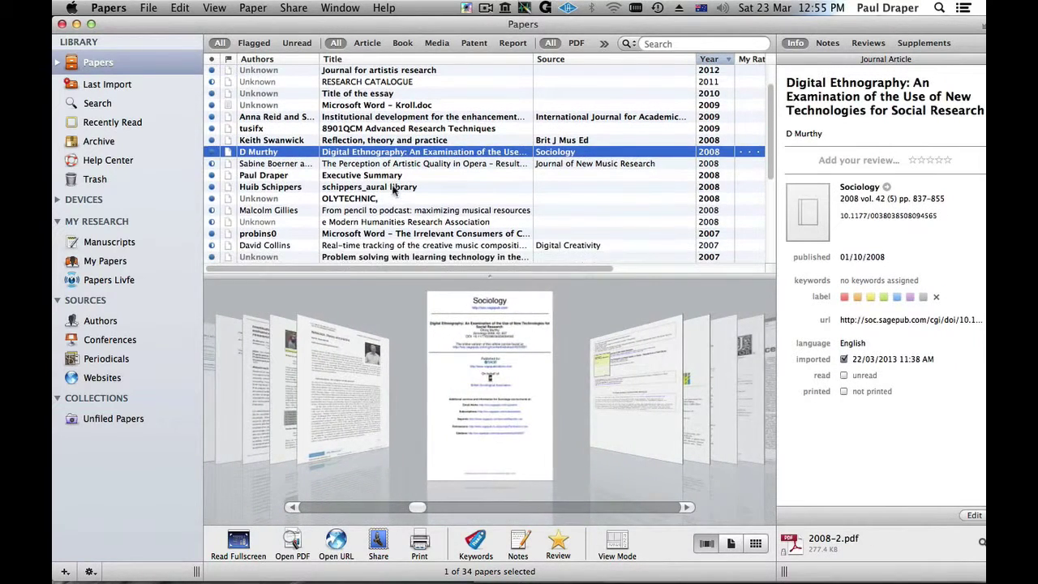
pyautogui.doubleClick(389, 156)
pyautogui.scroll(-15, 430, 146)
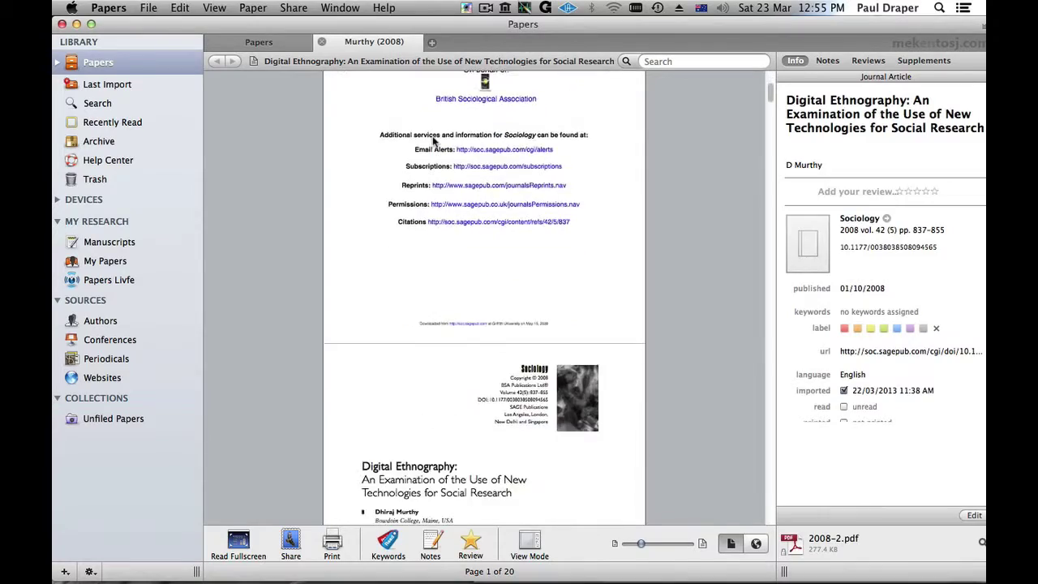
pyautogui.scroll(-10, 434, 142)
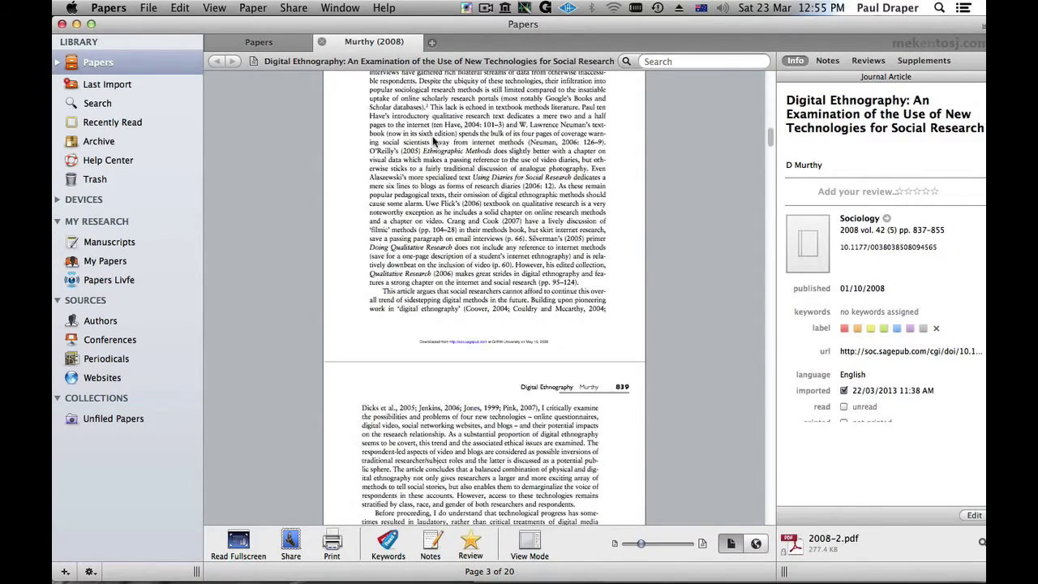
pyautogui.scroll(20, 434, 142)
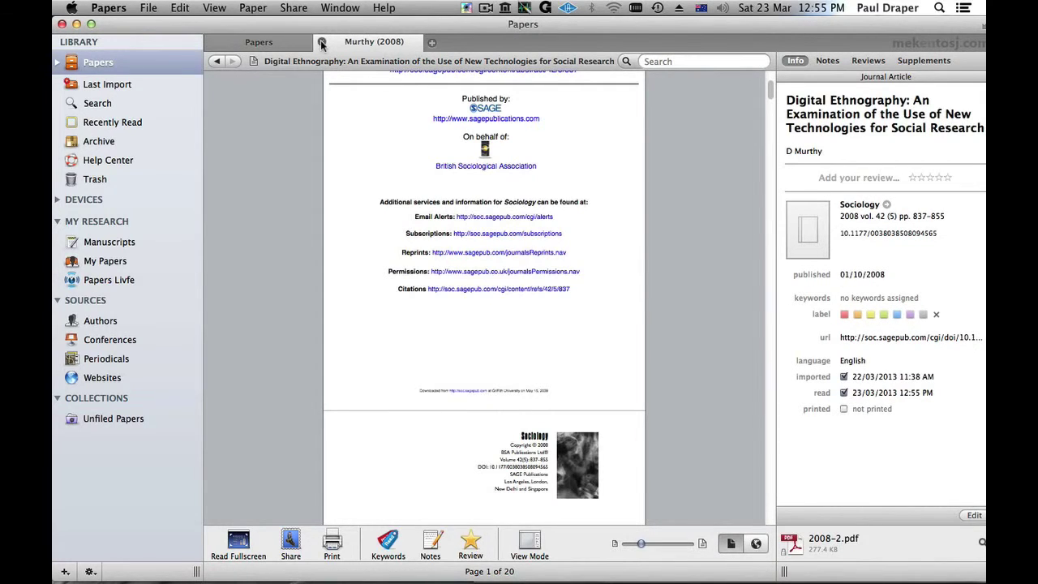
pyautogui.click(321, 42)
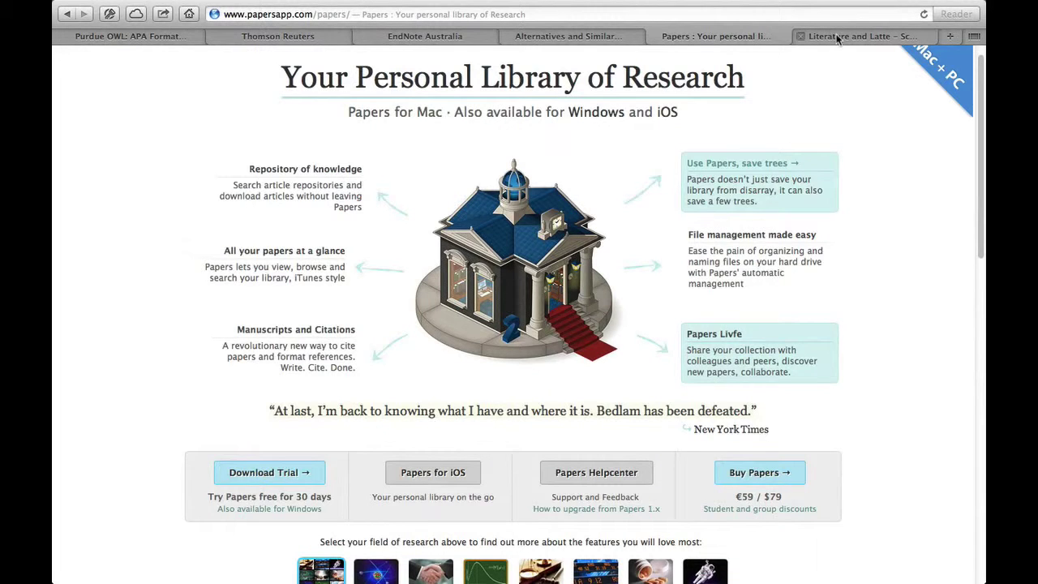
# View the Scrivener page on the Literature and Latte site in the browser and read its features through "Create order from chaos".
pyautogui.click(838, 36)
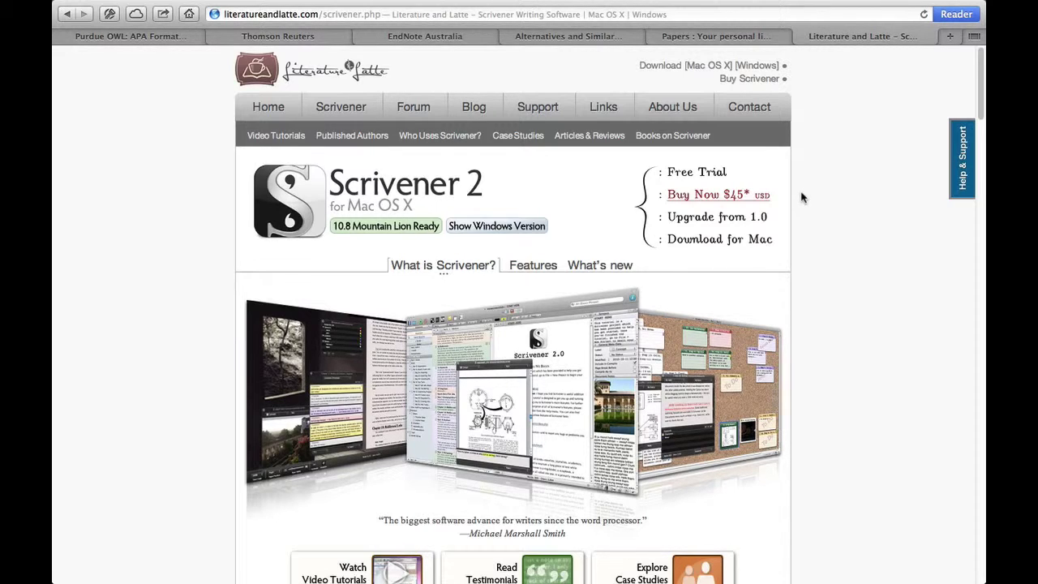
pyautogui.scroll(-8, 774, 258)
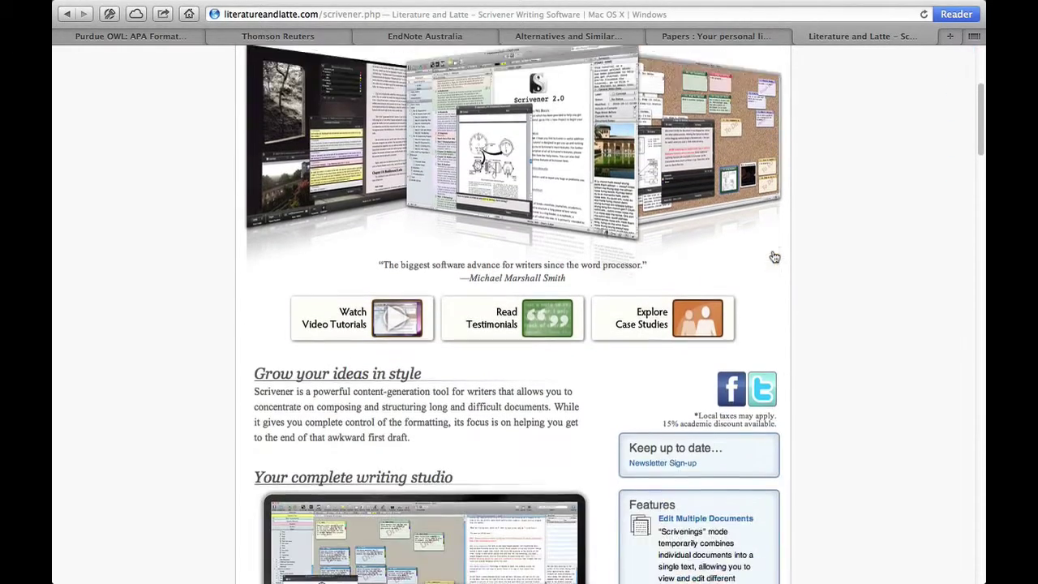
pyautogui.scroll(-8, 774, 255)
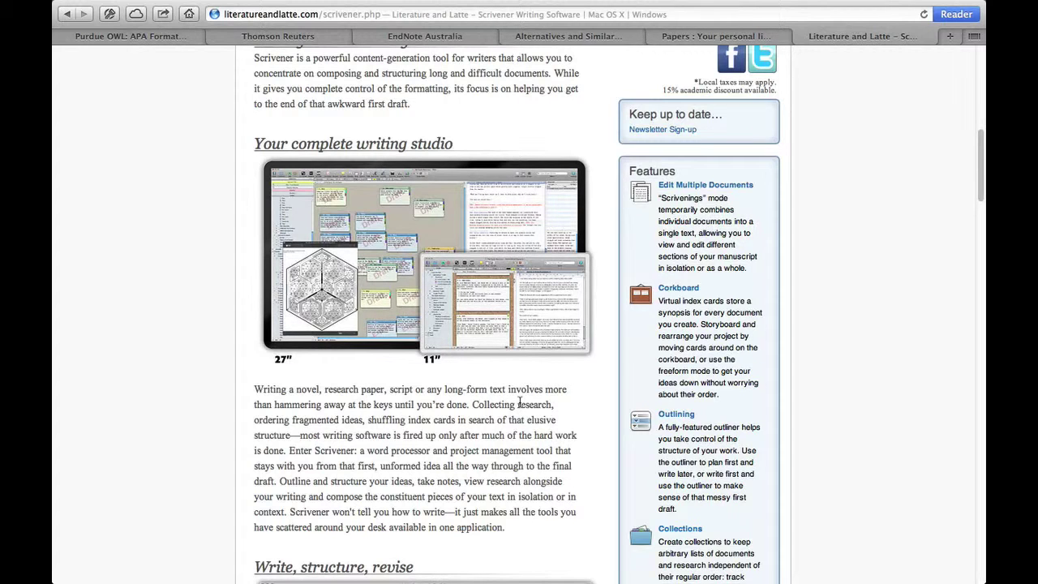
pyautogui.scroll(-8, 520, 403)
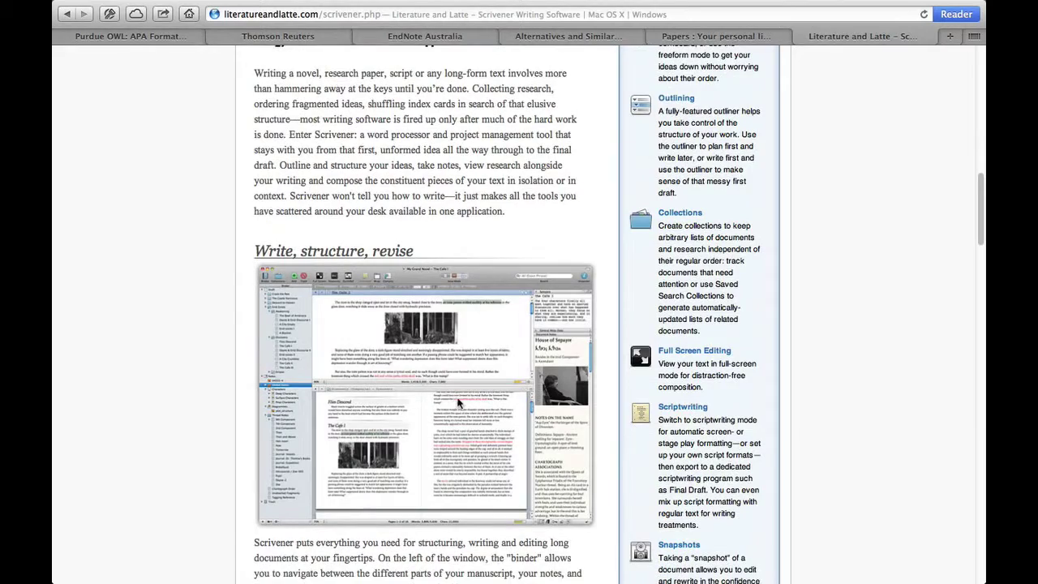
pyautogui.scroll(-3, 459, 403)
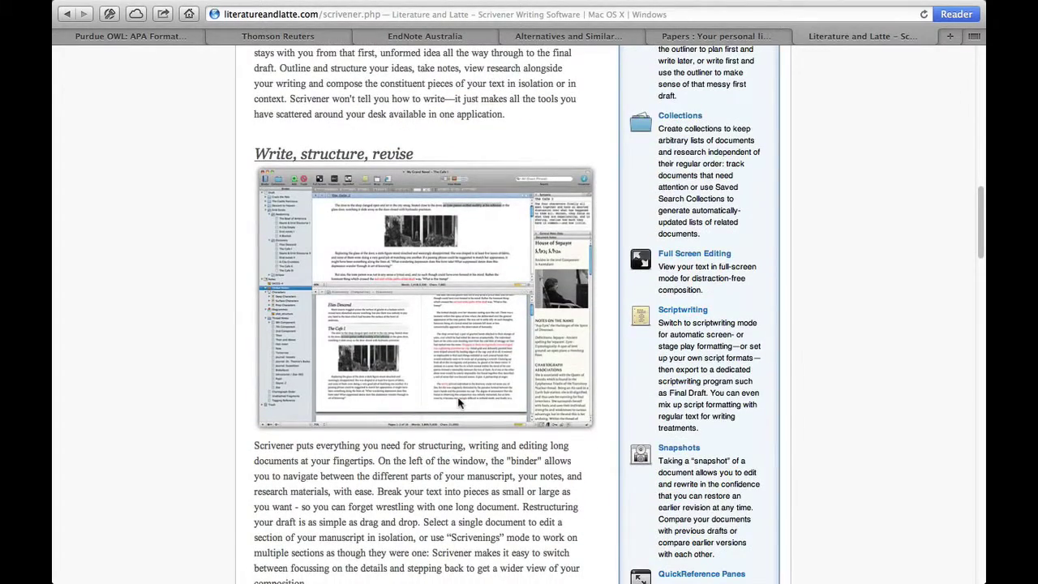
pyautogui.scroll(-15, 459, 403)
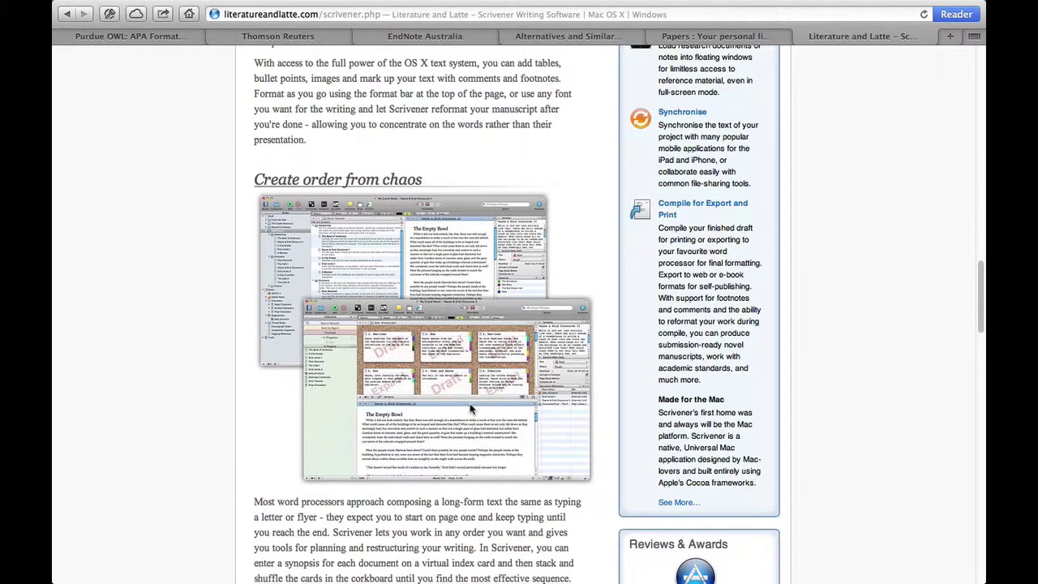
pyautogui.scroll(-2, 470, 405)
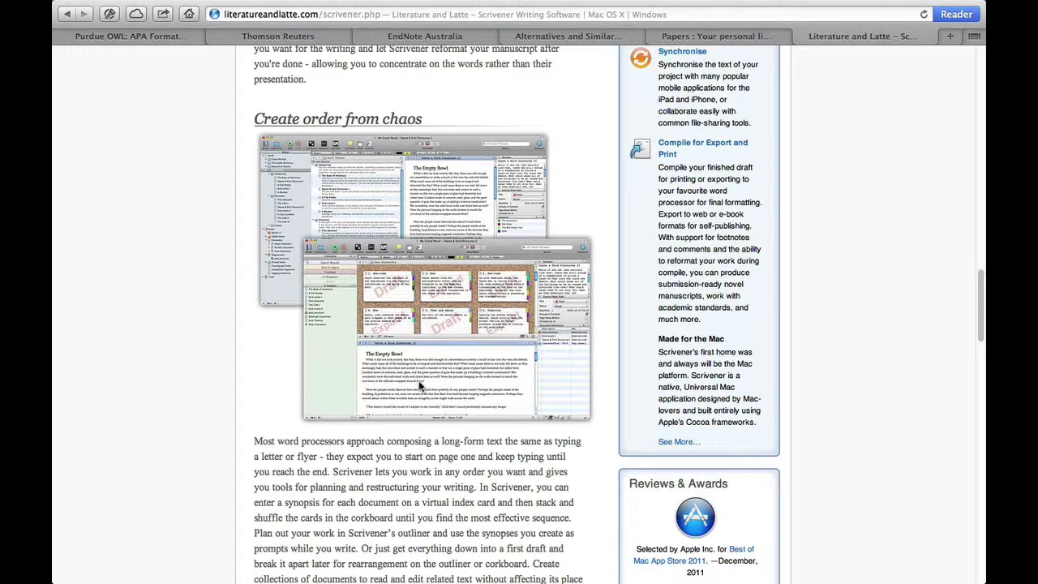
# Read Scrivener's "Your research—always within reach" and "Getting it out there" sections, including the export formats, and revisit the page's introduction.
pyautogui.scroll(-5, 419, 380)
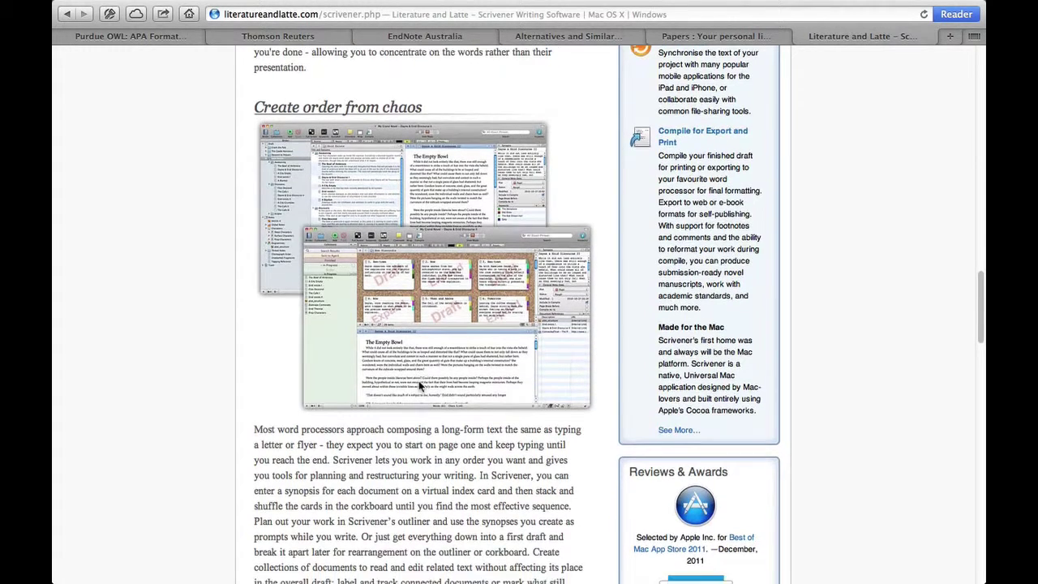
pyautogui.scroll(-3, 419, 386)
pyautogui.scroll(1, 438, 464)
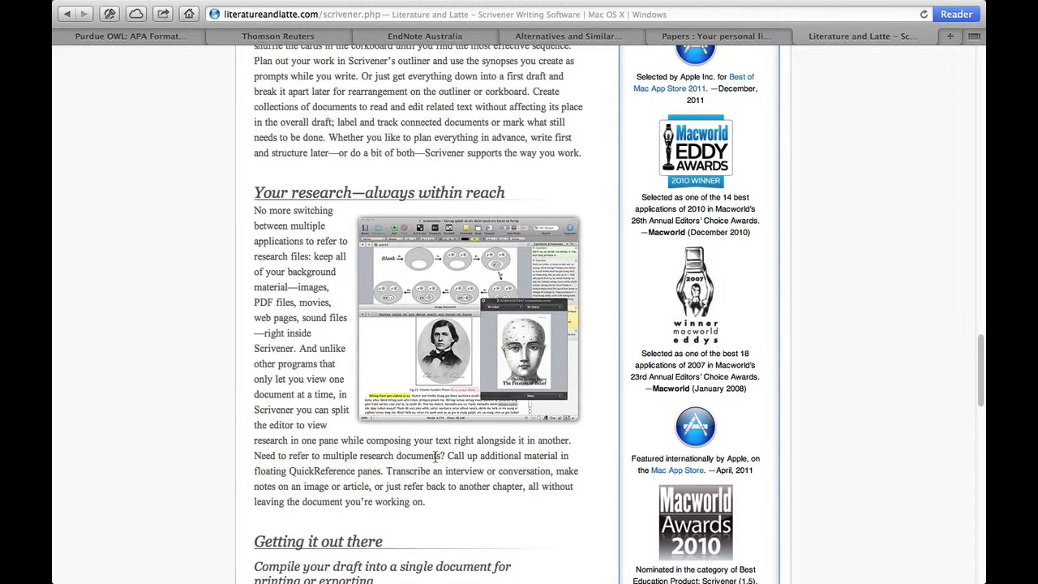
pyautogui.scroll(-10, 435, 458)
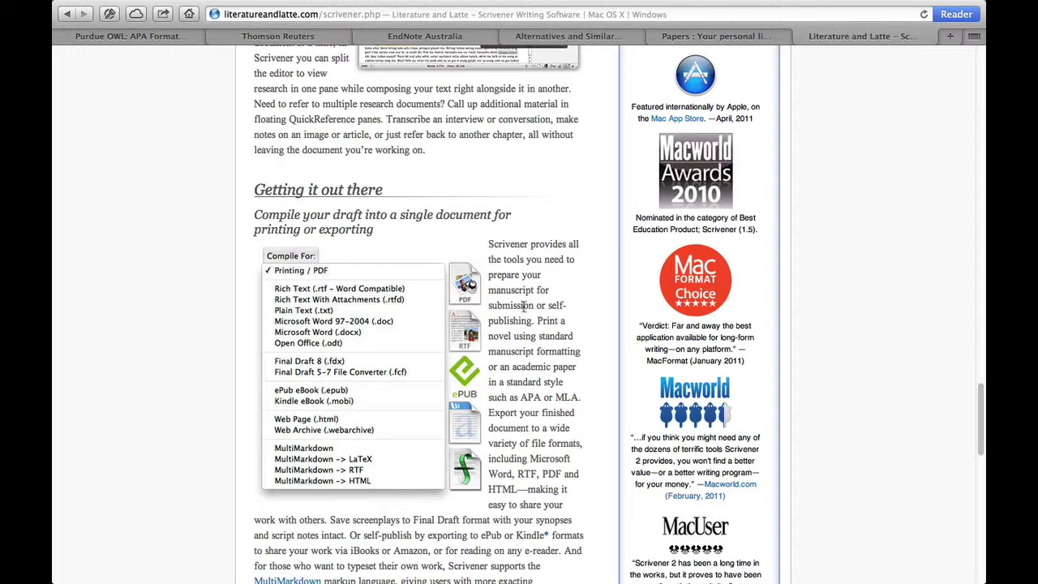
pyautogui.scroll(-3, 371, 243)
pyautogui.scroll(-2, 369, 241)
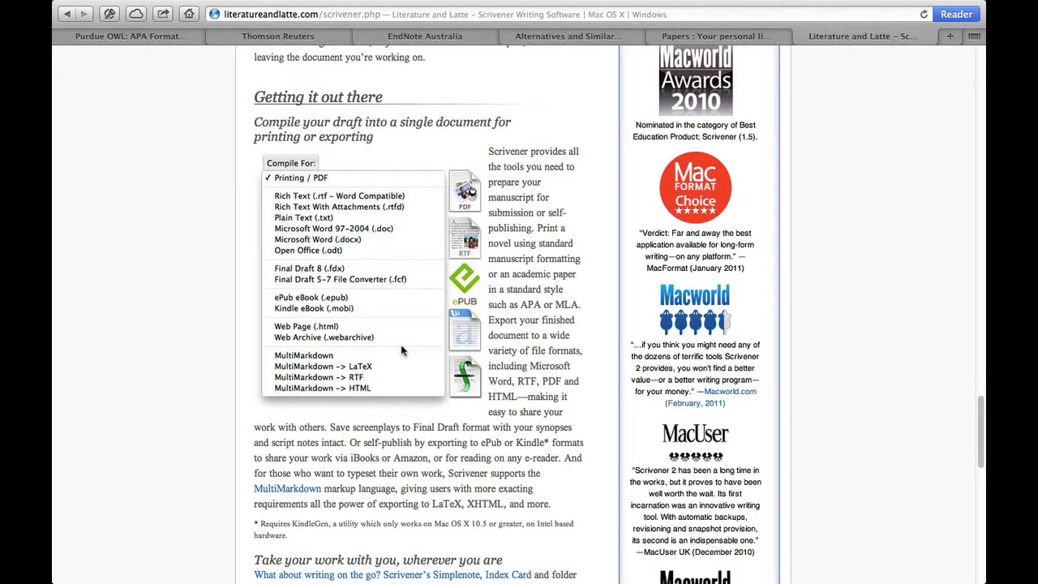
pyautogui.scroll(10, 401, 348)
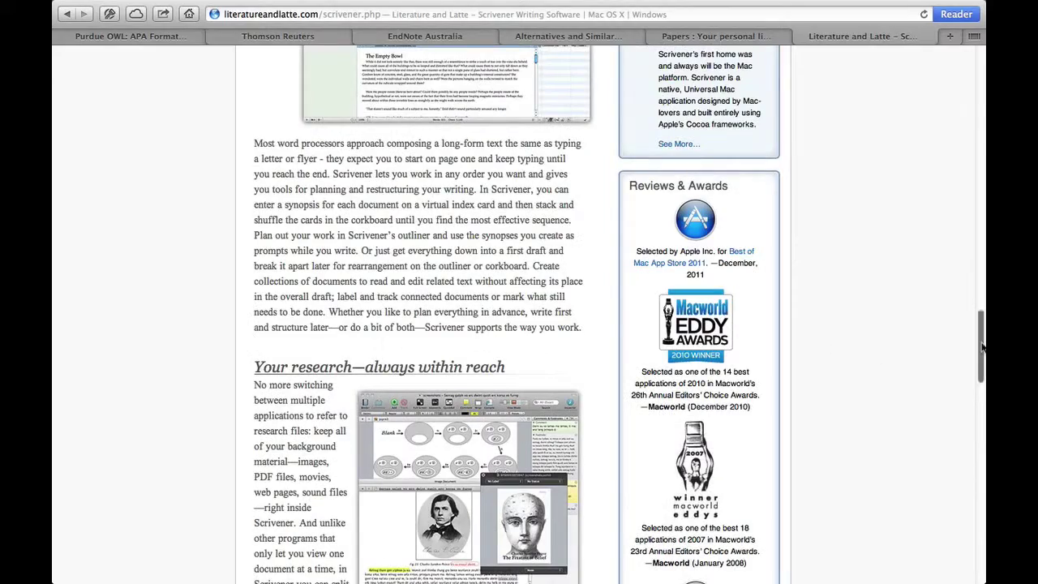
pyautogui.moveTo(980, 348); pyautogui.dragTo(972, 83)
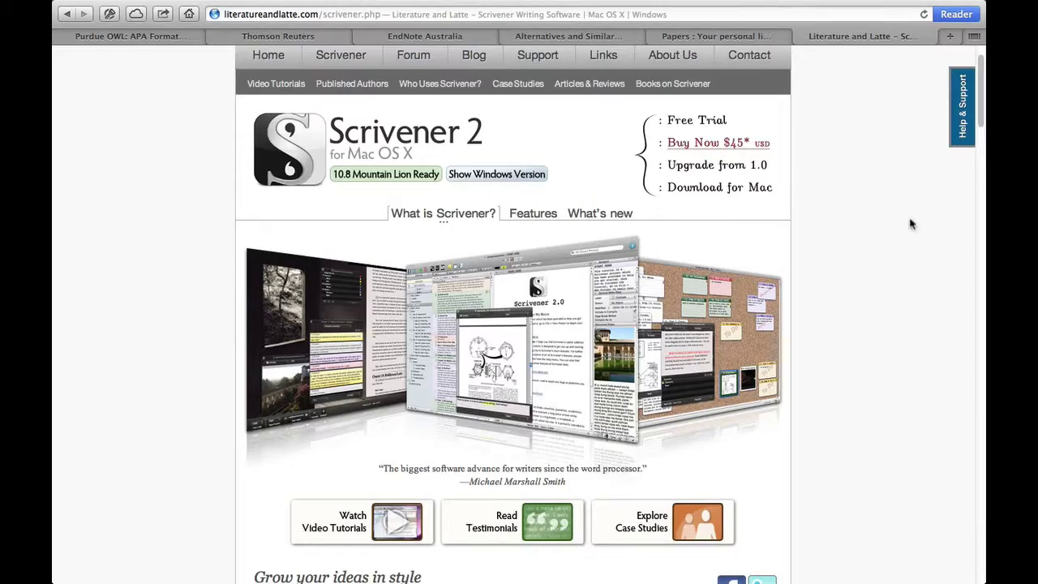
pyautogui.moveTo(982, 109); pyautogui.dragTo(978, 381)
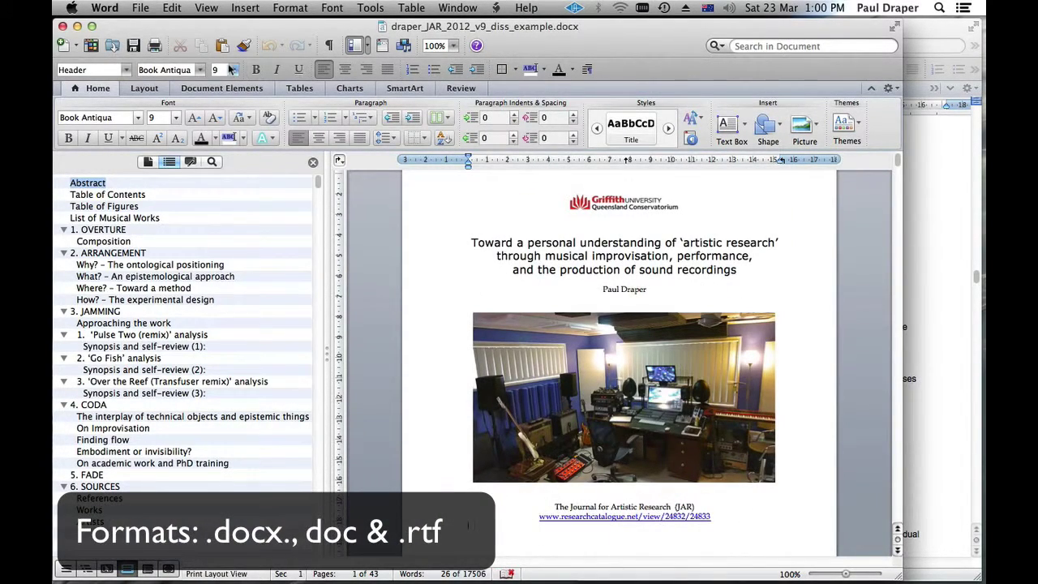
# Begin saving a copy of the dissertation document, review the available file formats and set the format to Word 97-2004 Document (.doc).
pyautogui.click(141, 10)
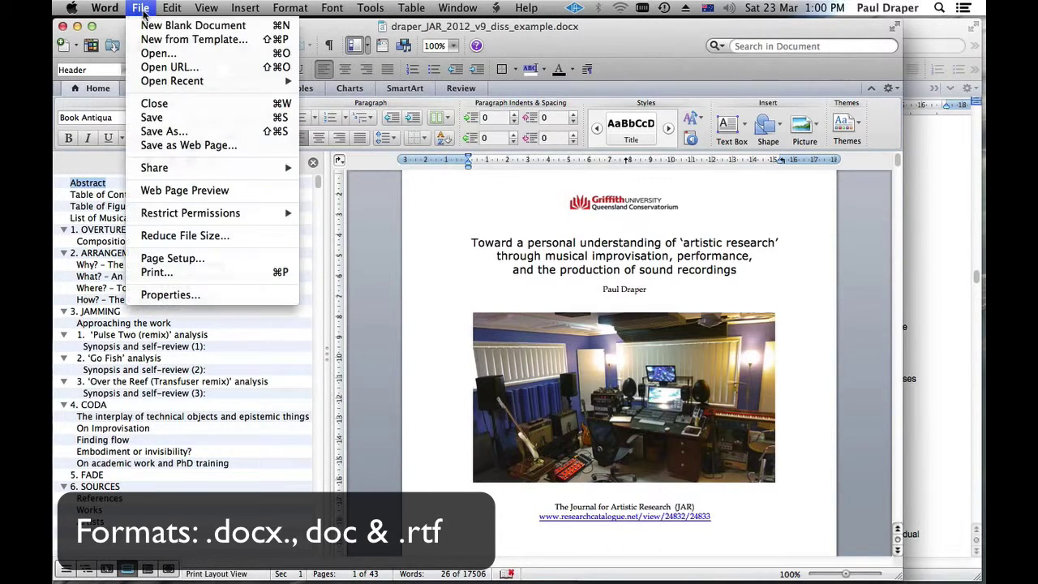
pyautogui.click(162, 131)
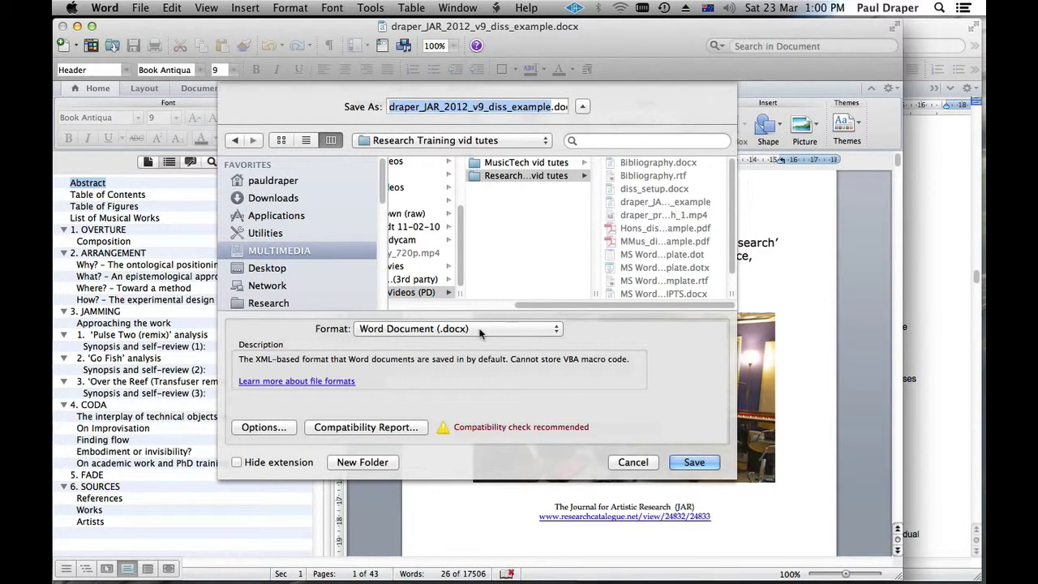
pyautogui.click(480, 331)
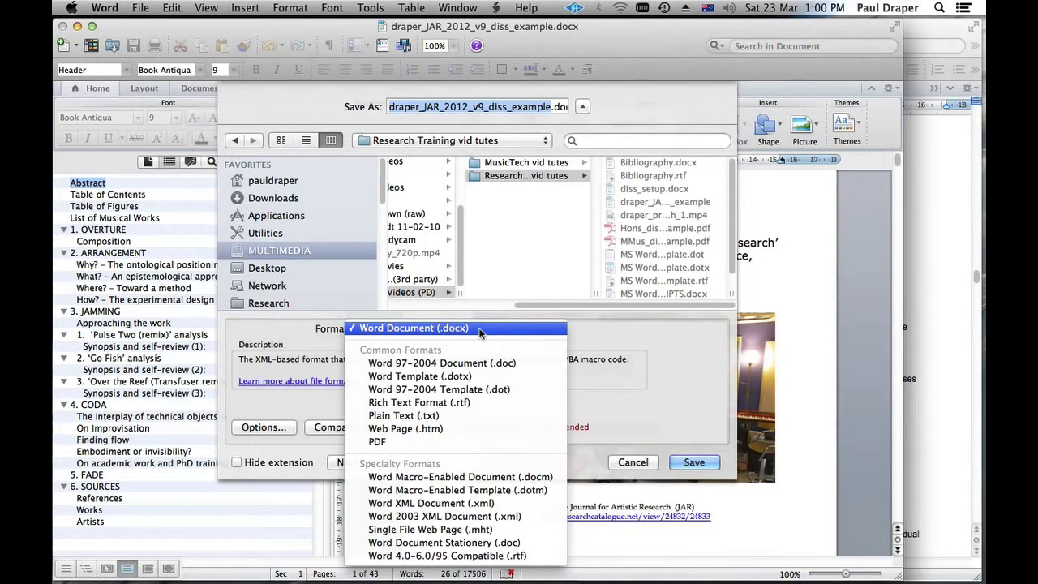
pyautogui.click(554, 327)
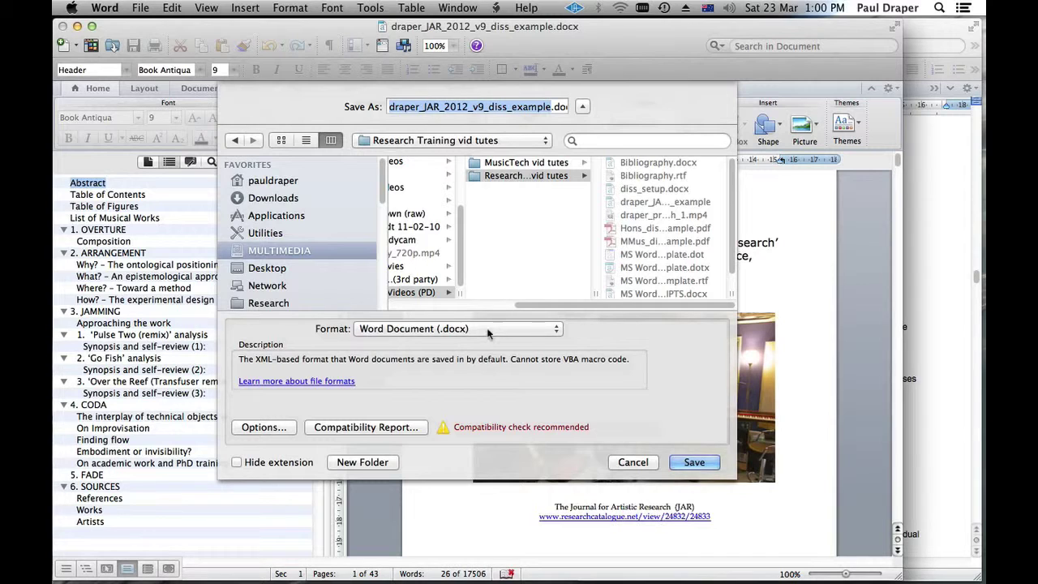
pyautogui.click(477, 329)
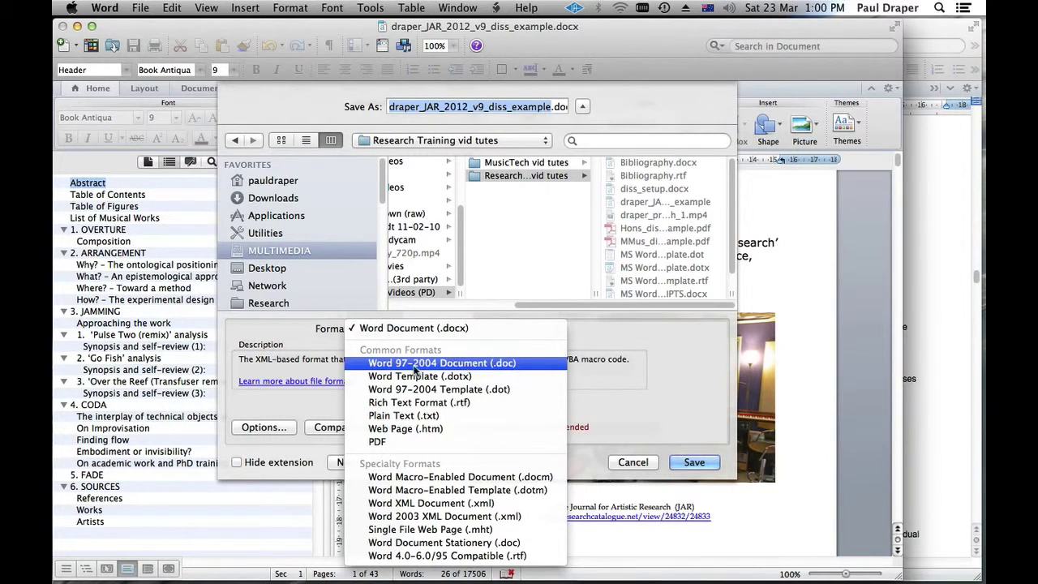
pyautogui.click(451, 362)
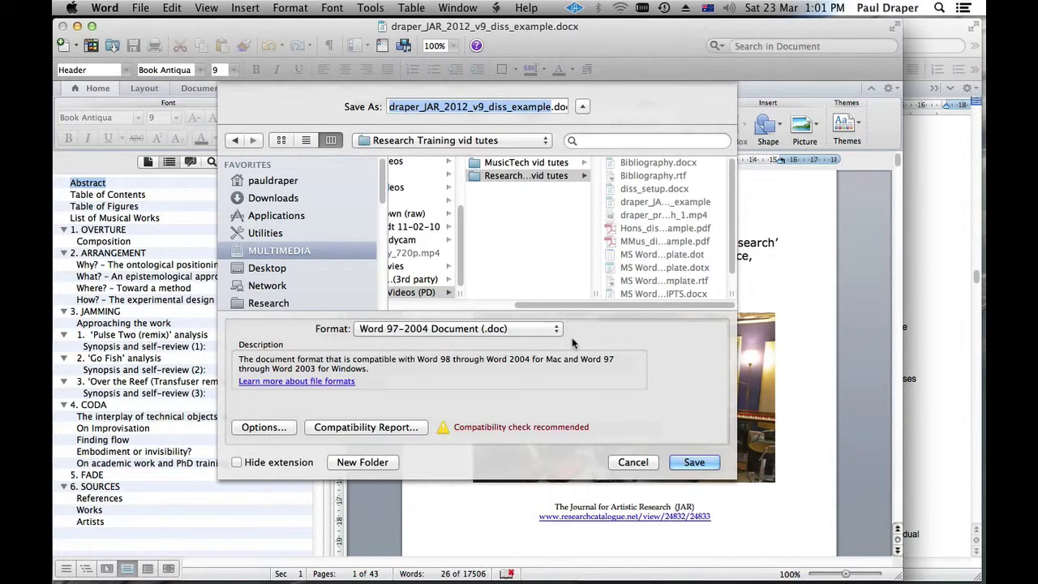
# Review the other save formats offered for the dissertation, such as Rich Text Format (.rtf) and PDF, keeping Word 97-2004 Document (.doc) chosen.
pyautogui.click(522, 330)
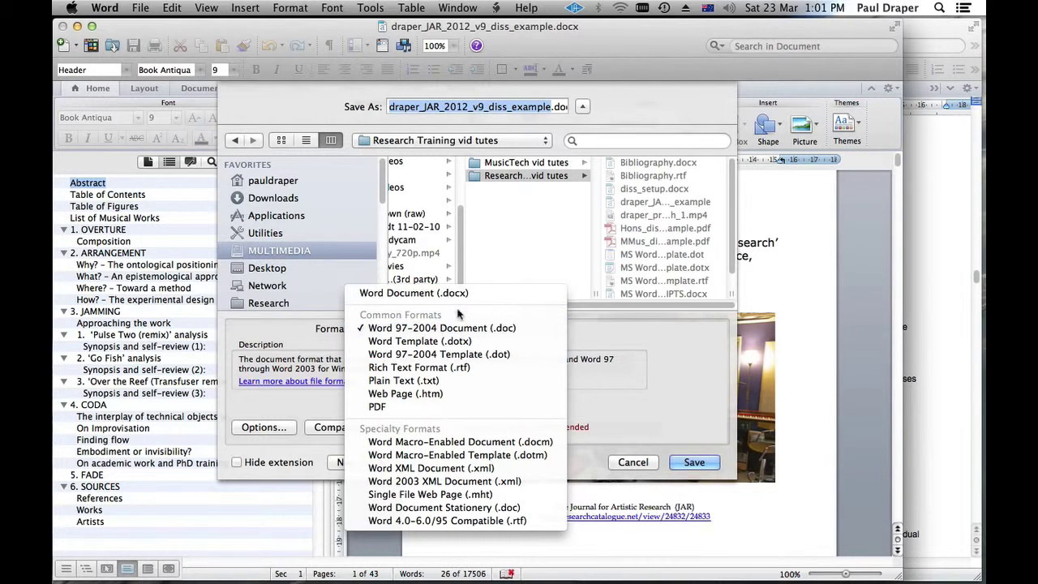
pyautogui.click(602, 329)
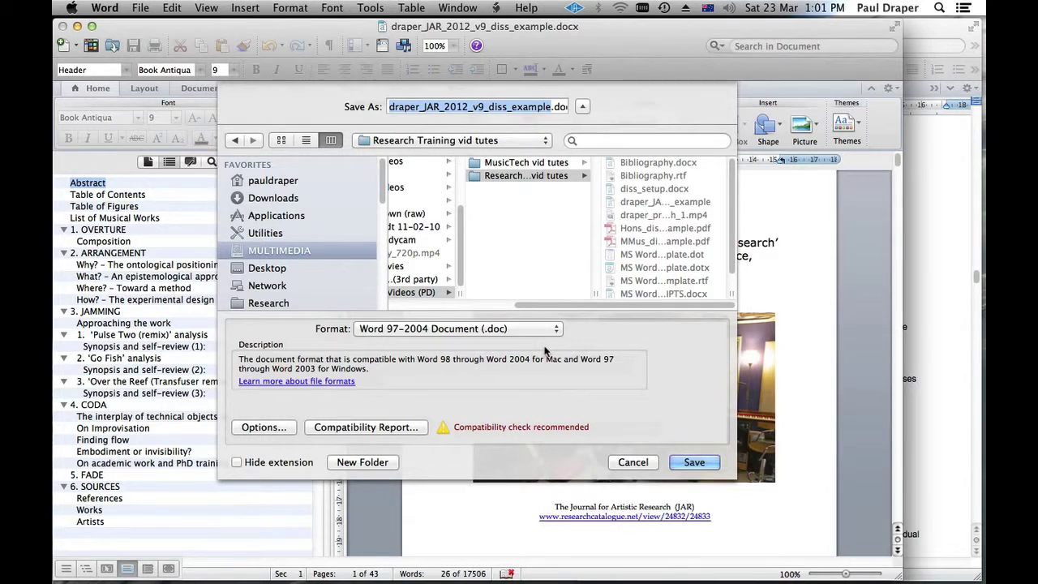
pyautogui.click(488, 331)
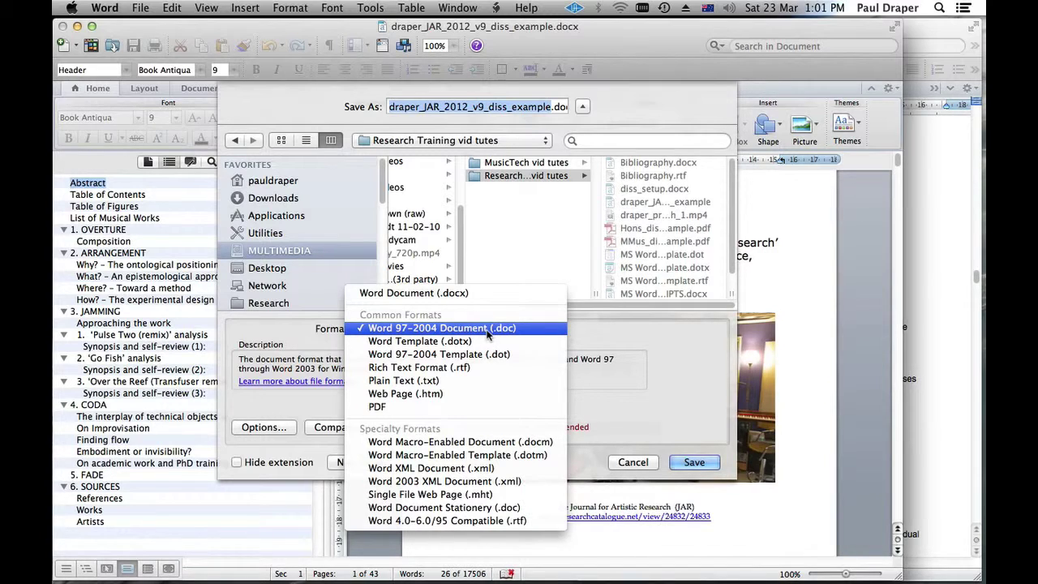
pyautogui.click(689, 316)
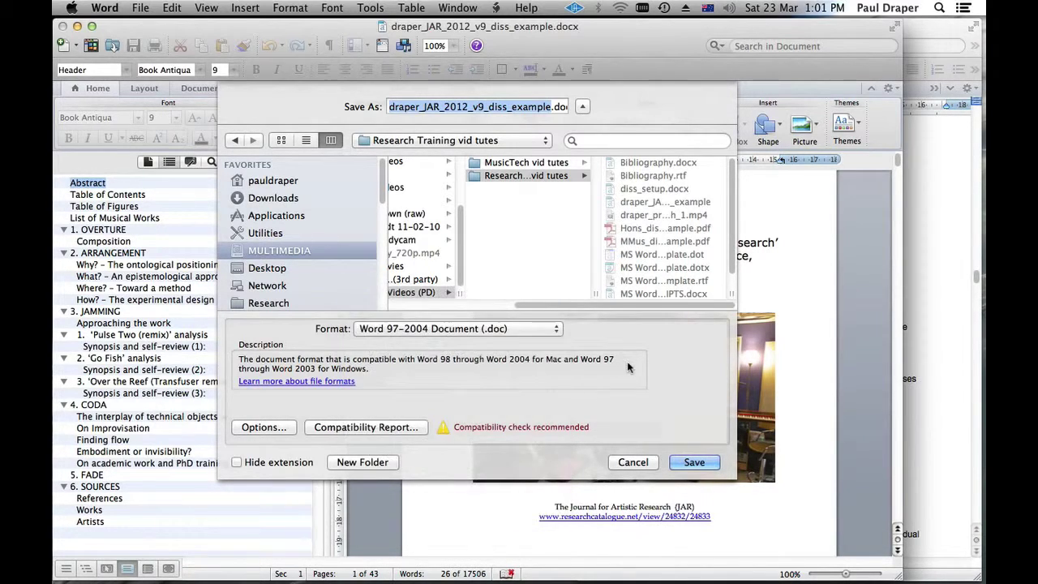
pyautogui.click(510, 330)
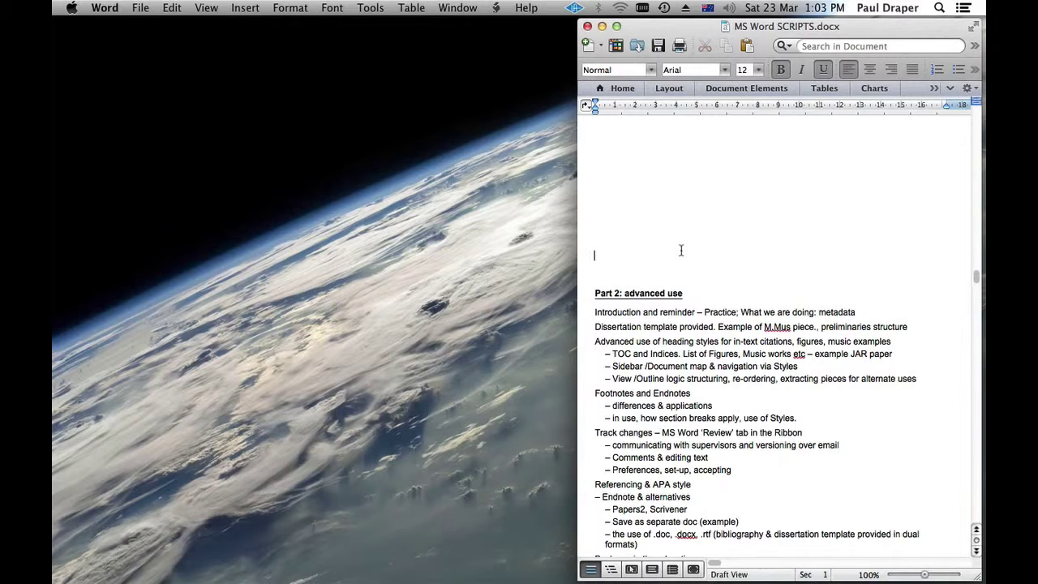
# Switch to Finder with the Draper JAR project folder in view and show the Time Machine backup status and options.
pyautogui.click(681, 251)
pyautogui.press('super+Tab')
pyautogui.press('super+Tab')
pyautogui.press('super+Tab')
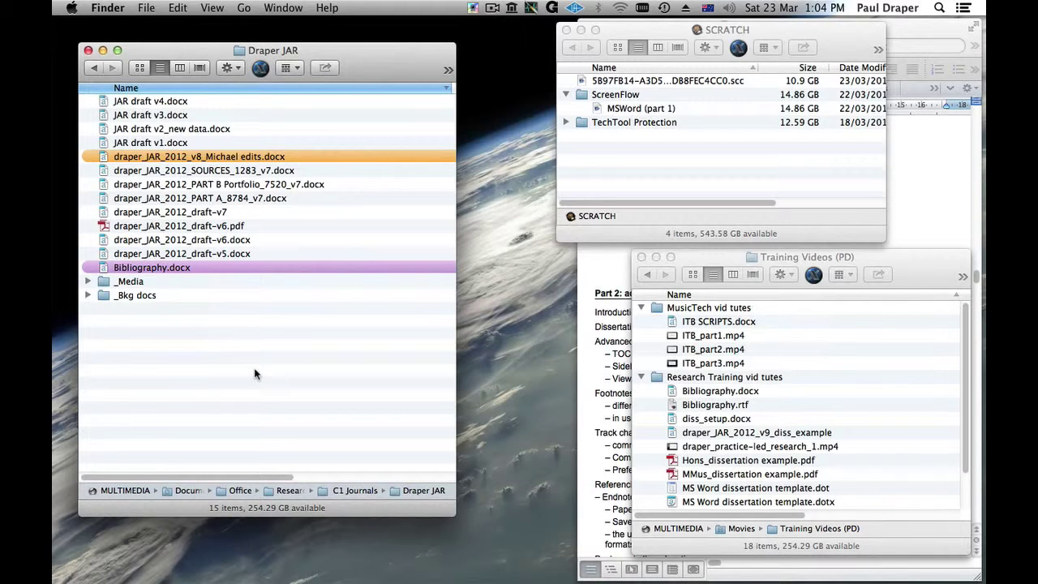
pyautogui.click(665, 9)
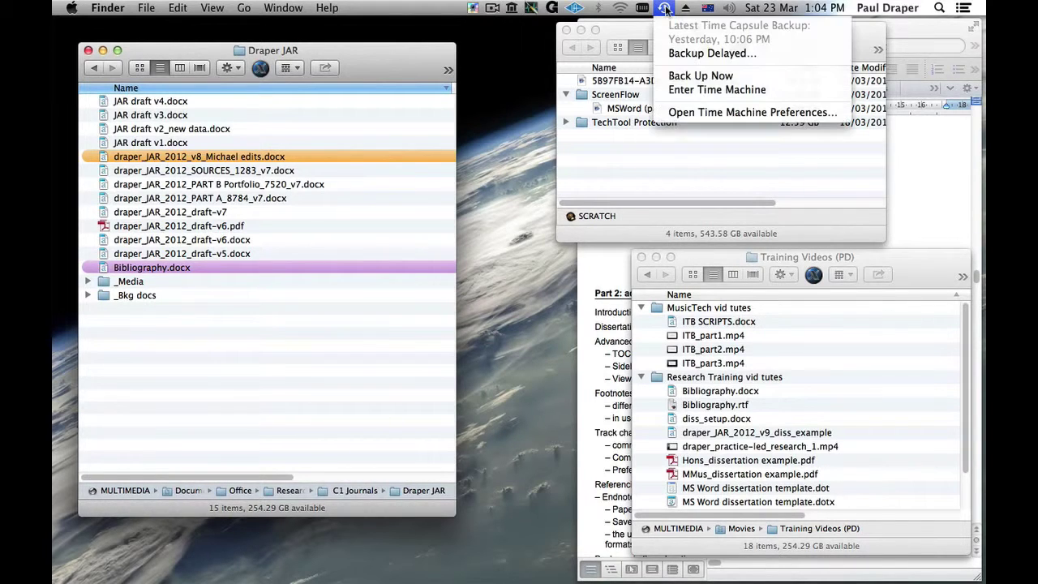